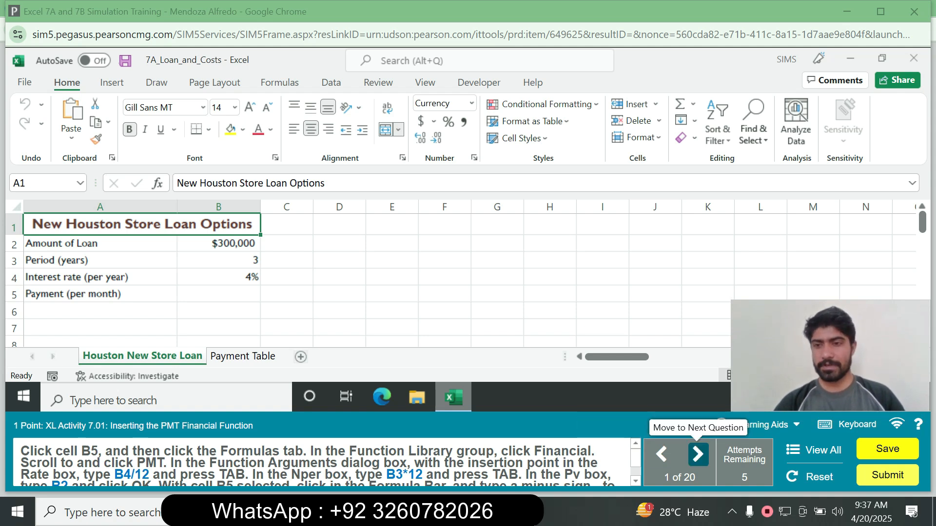
# Read the PMT activity instructions, and insert the PMT financial function in cell B5.
pyautogui.scroll(-1, 322, 462)
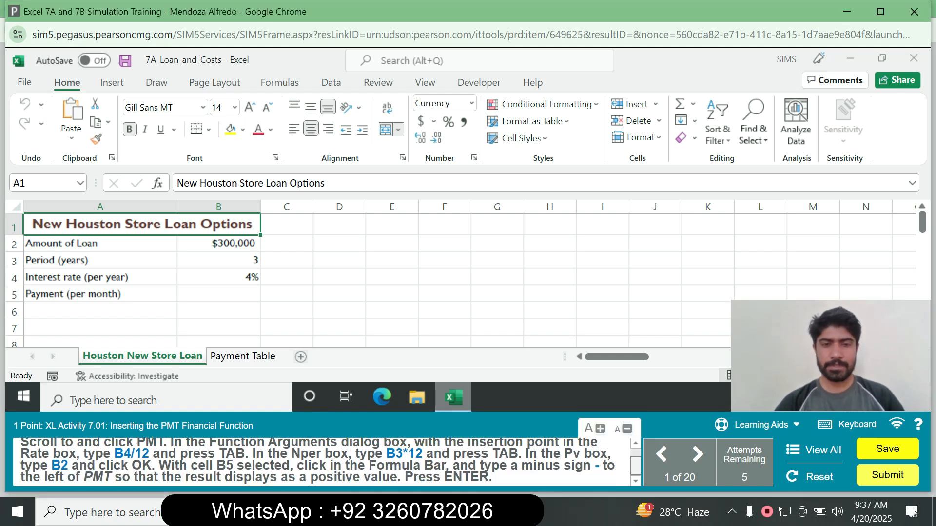
pyautogui.scroll(1, 322, 462)
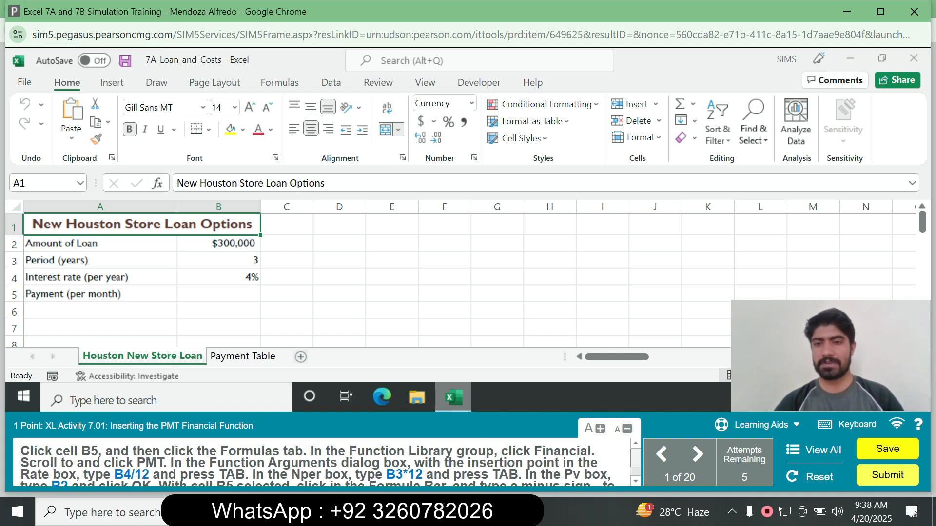
pyautogui.scroll(-1, 322, 462)
pyautogui.scroll(1, 322, 462)
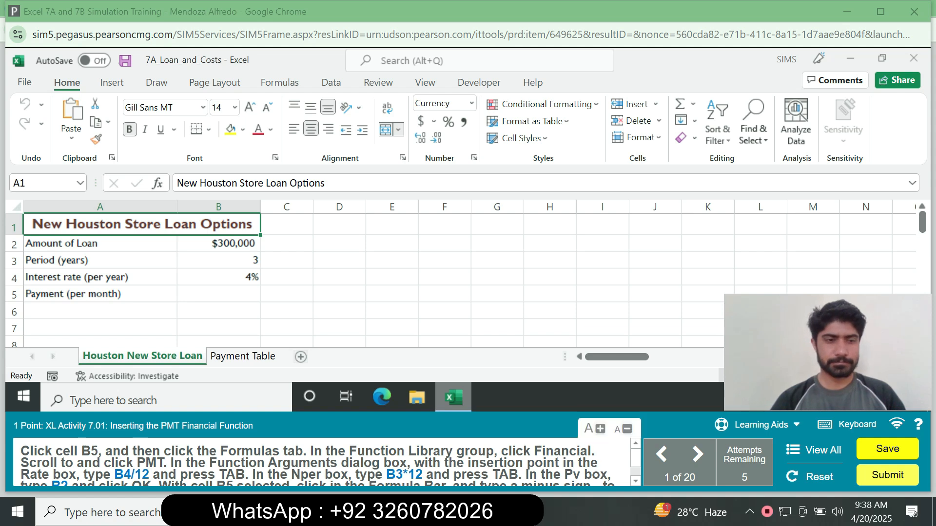
pyautogui.click(218, 294)
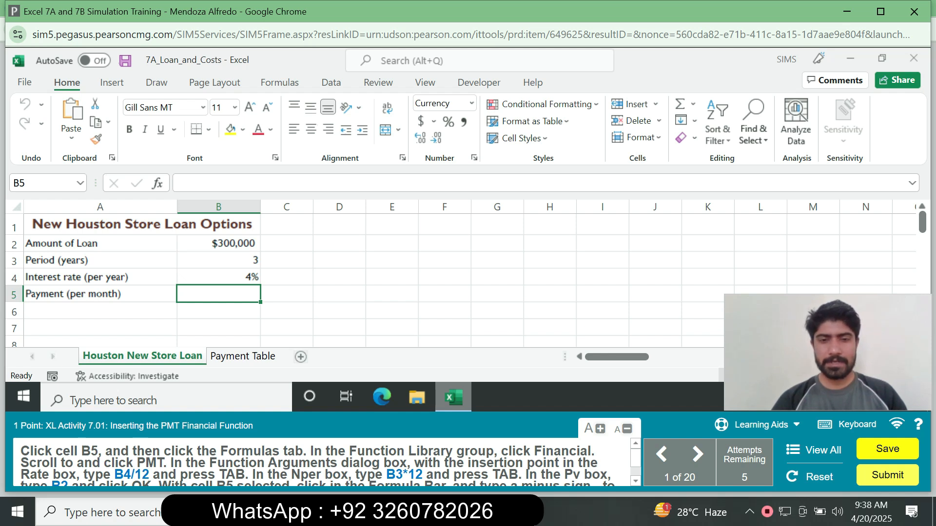
pyautogui.moveTo(635, 459); pyautogui.dragTo(635, 467)
pyautogui.click(635, 443)
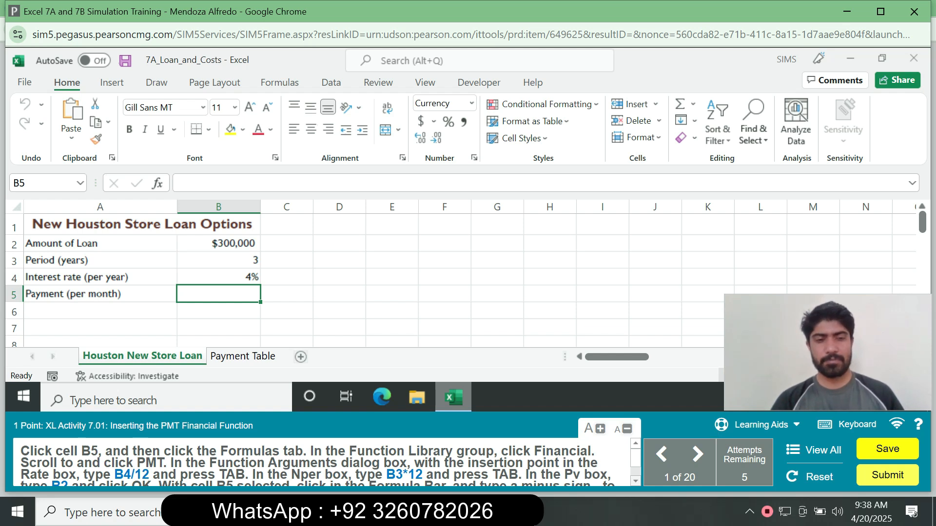
pyautogui.scroll(-1, 322, 462)
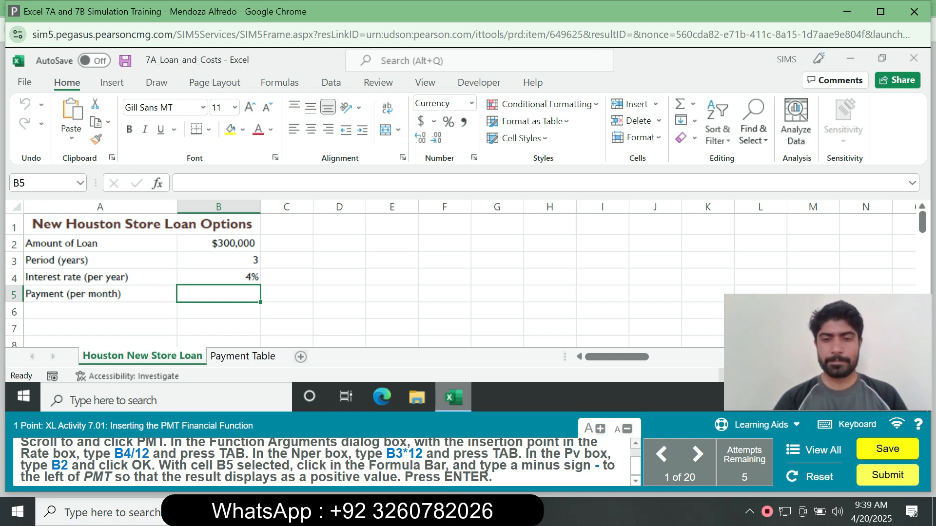
pyautogui.scroll(1, 322, 463)
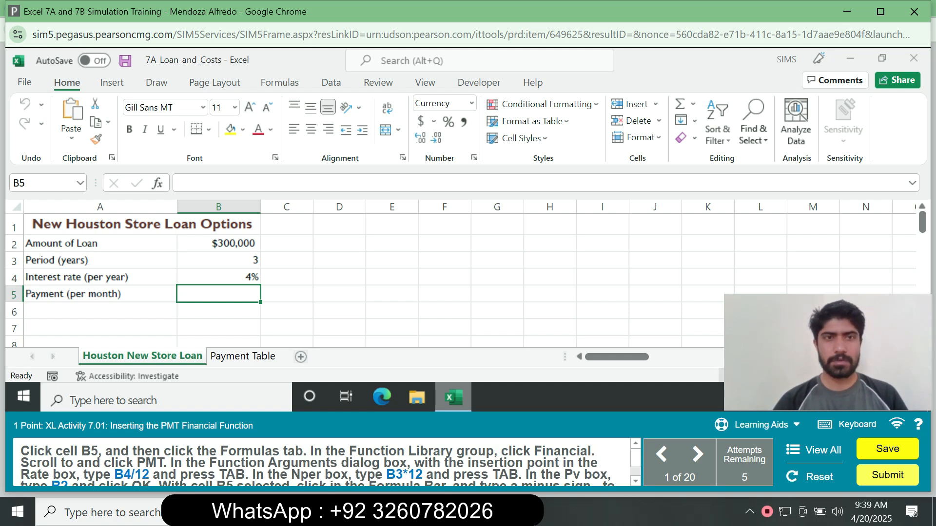
pyautogui.click(279, 83)
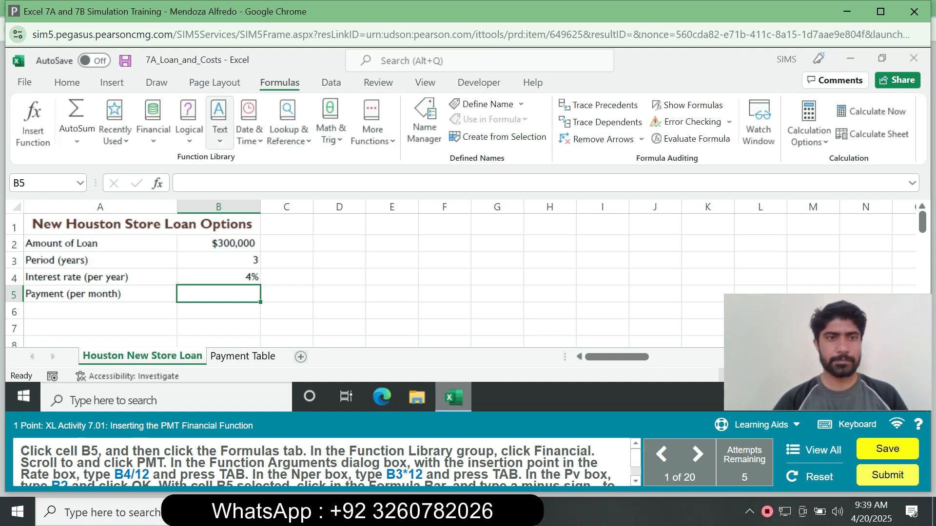
pyautogui.click(153, 124)
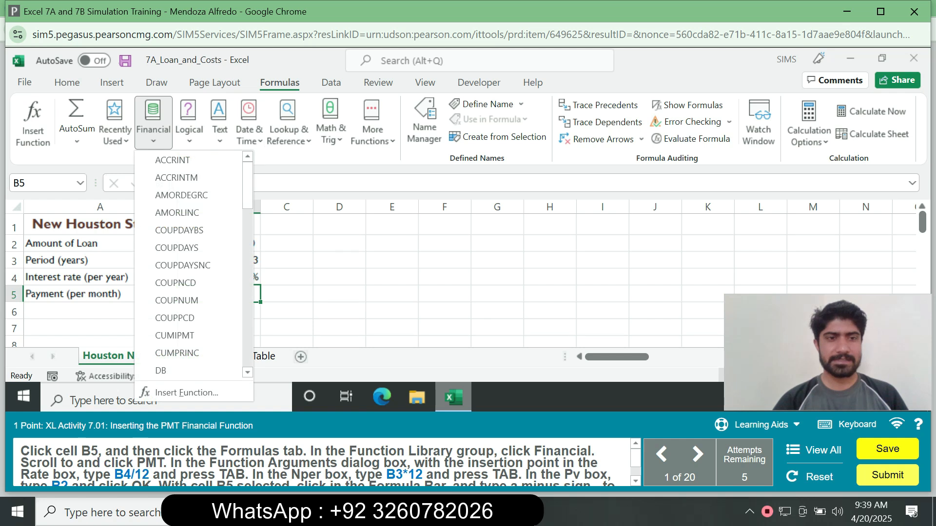
pyautogui.moveTo(248, 182); pyautogui.dragTo(248, 238)
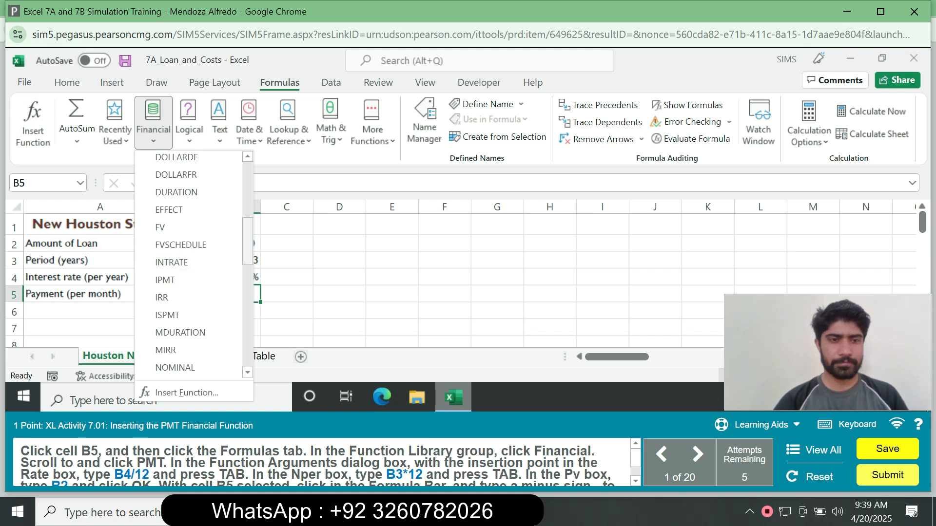
pyautogui.scroll(-3, 190, 338)
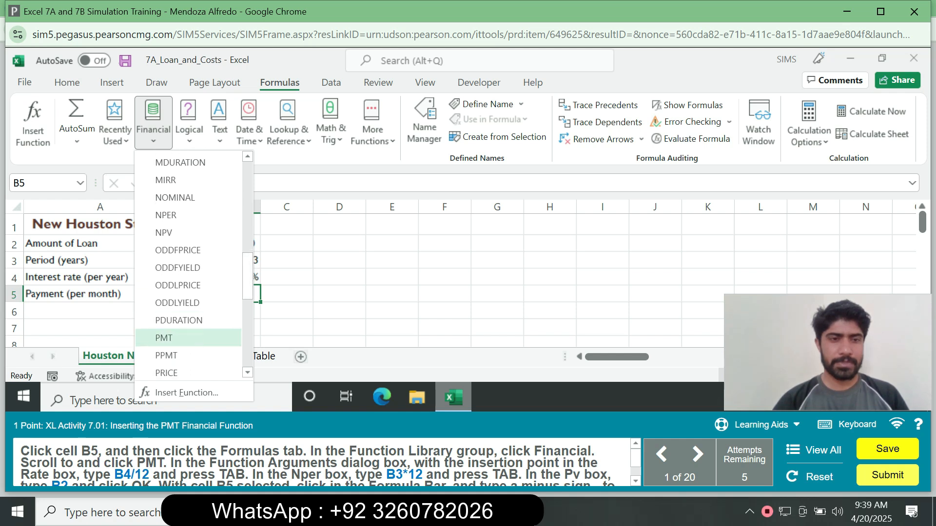
pyautogui.click(190, 338)
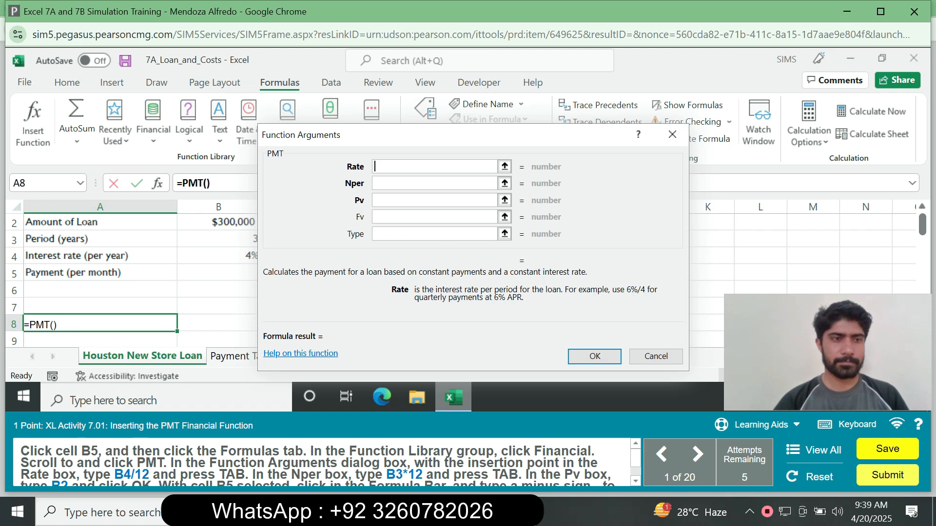
# Set the PMT arguments to Rate B4/12, Nper B3*12 and Pv B2, and confirm the function.
pyautogui.write('B4')
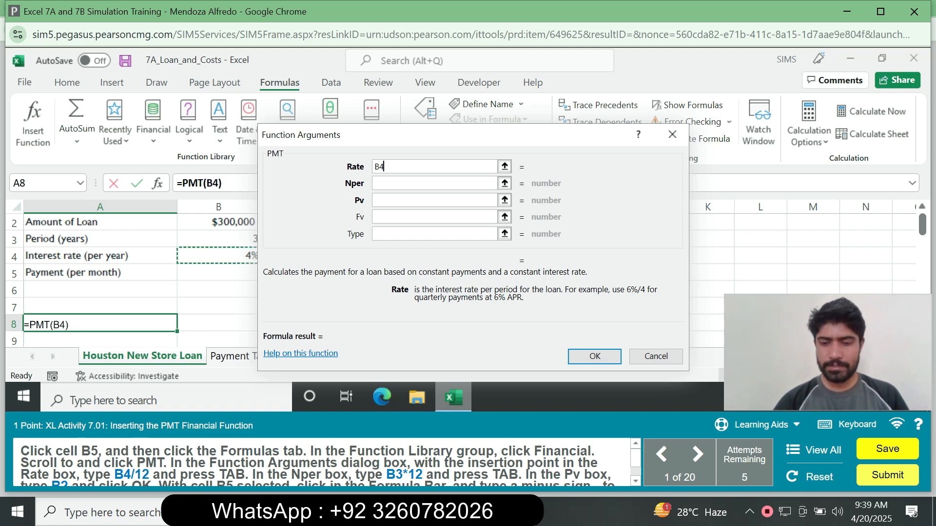
pyautogui.write('/12')
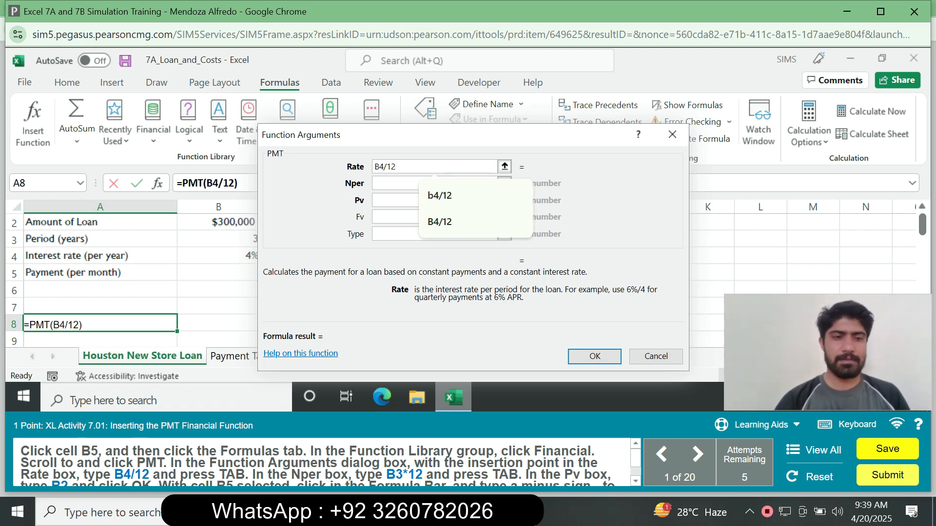
pyautogui.press('Tab')
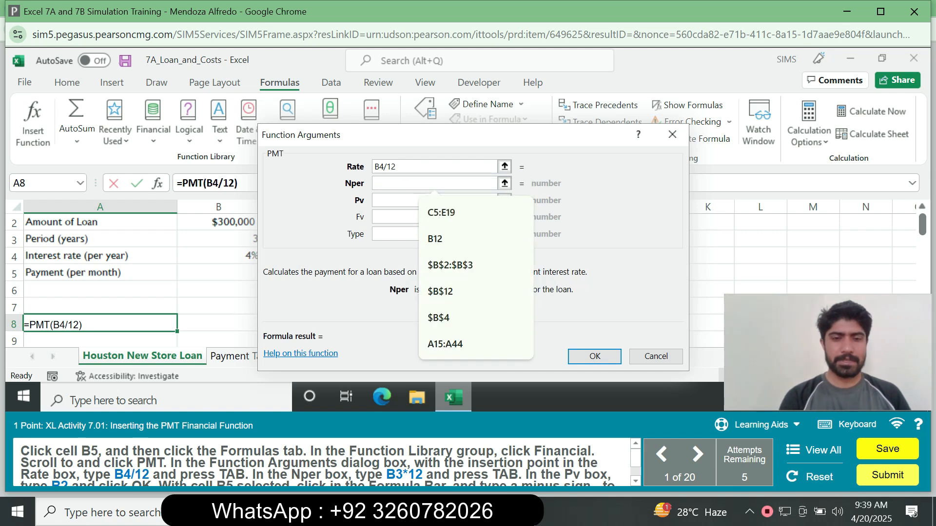
pyautogui.write('B3')
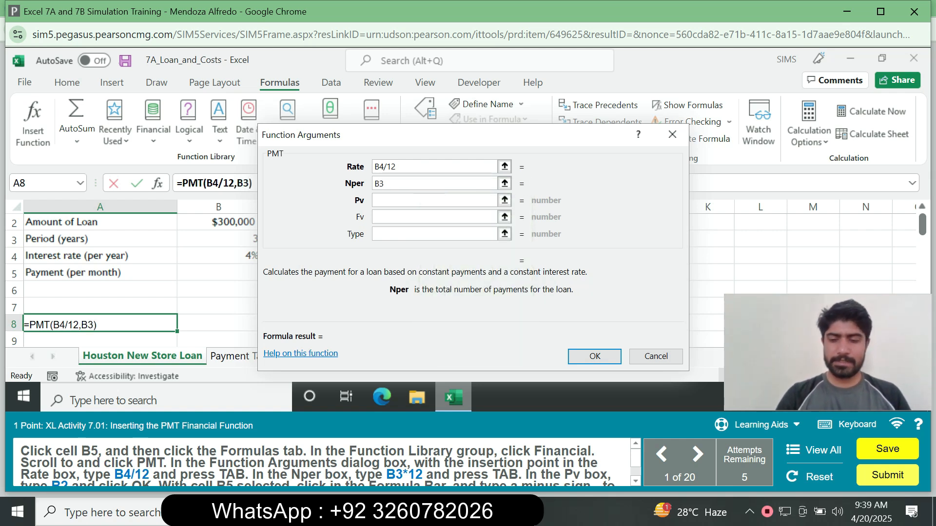
pyautogui.write('*12')
pyautogui.press('Tab')
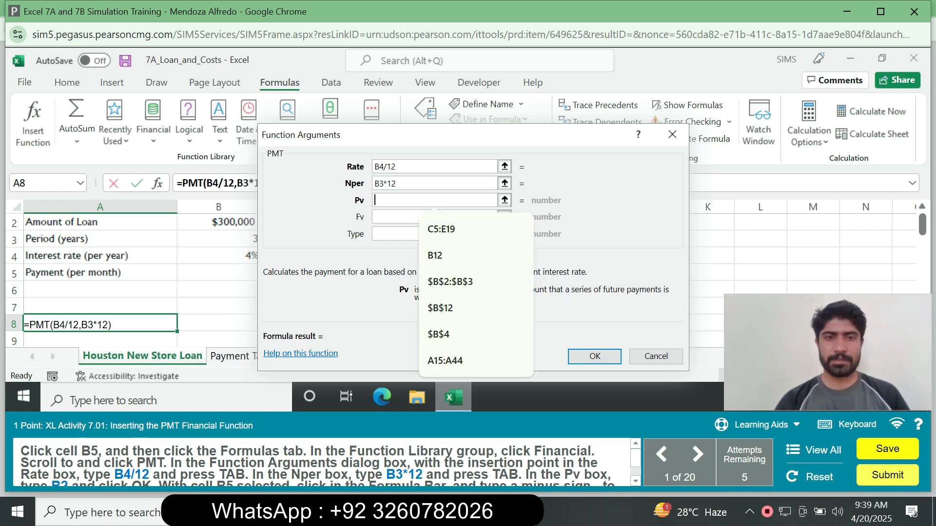
pyautogui.scroll(-1, 322, 461)
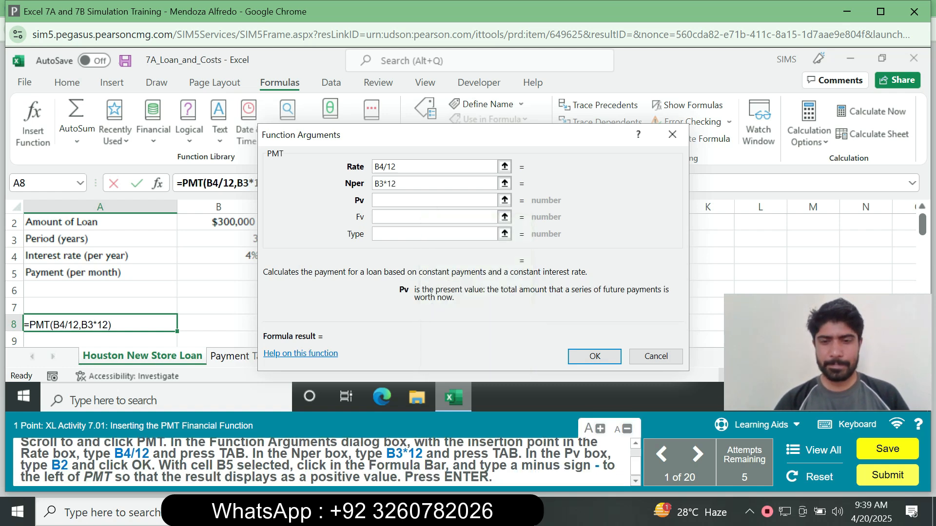
pyautogui.click(419, 200)
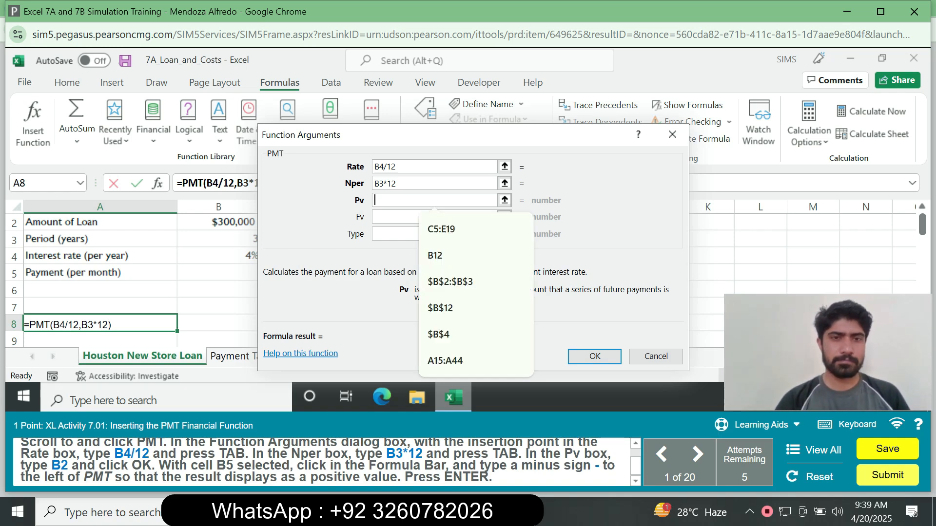
pyautogui.write('B2')
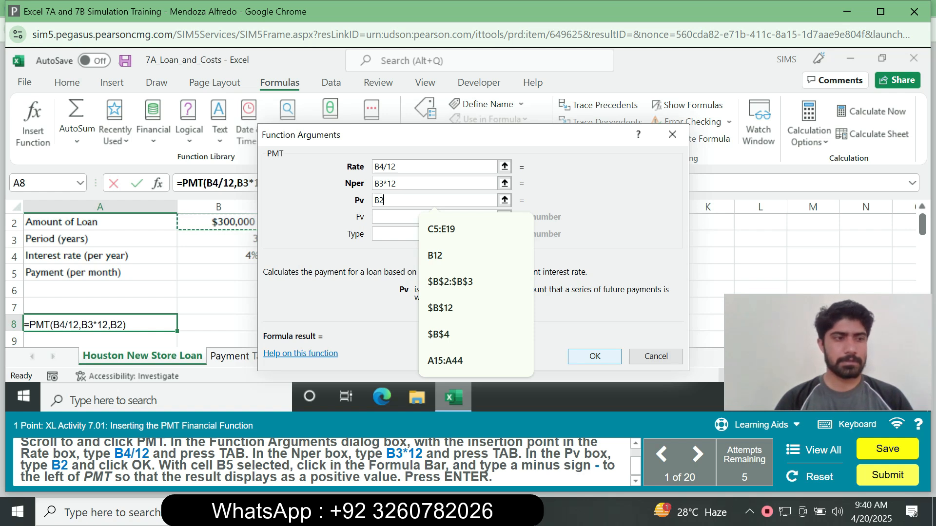
pyautogui.press('Return')
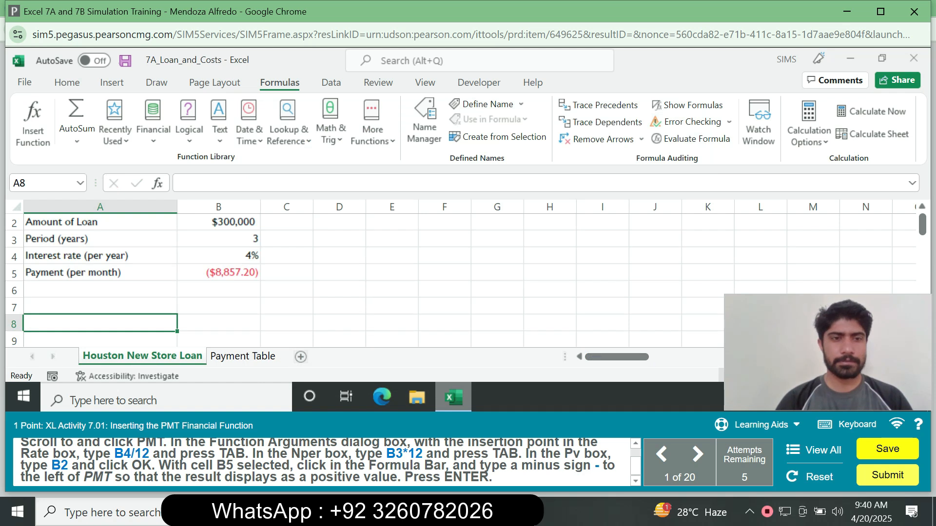
# Add a minus sign before PMT in cell B5's formula, making it =-PMT(B4/12,B3*12,B2).
pyautogui.click(182, 184)
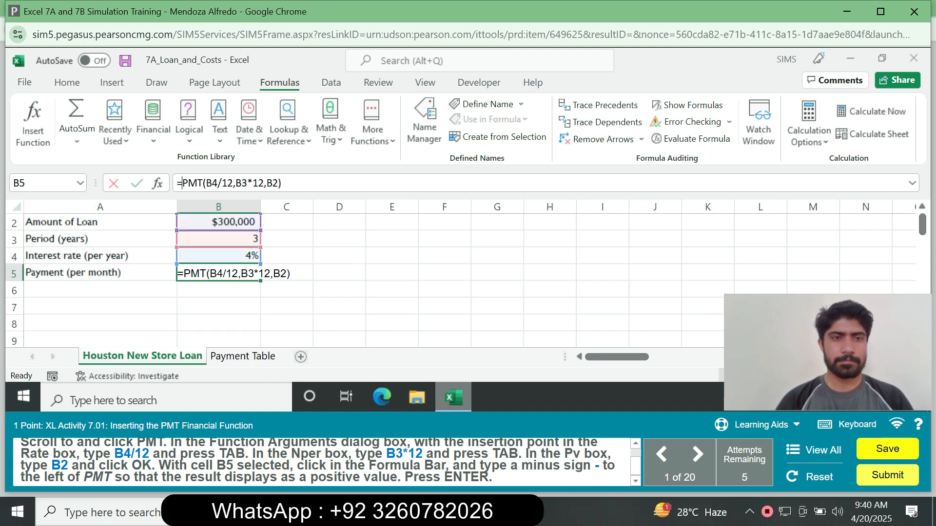
pyautogui.write('-')
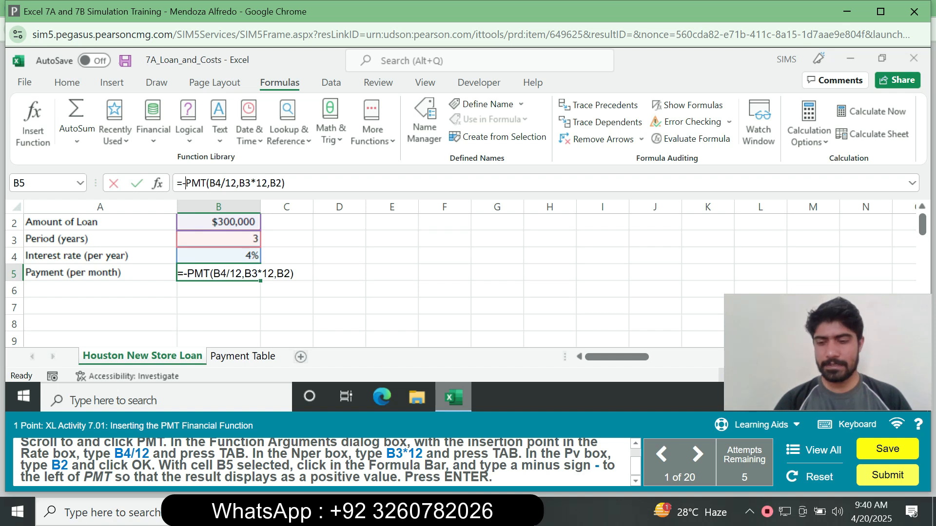
pyautogui.press('Return')
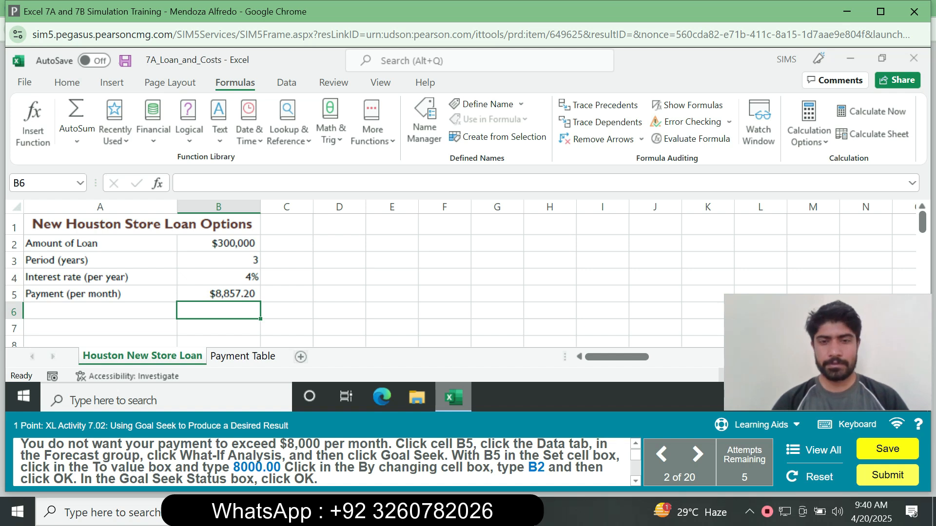
# Run Goal Seek to bring cell B5 to 8000.00 by changing cell B2, and accept the solution.
pyautogui.click(219, 294)
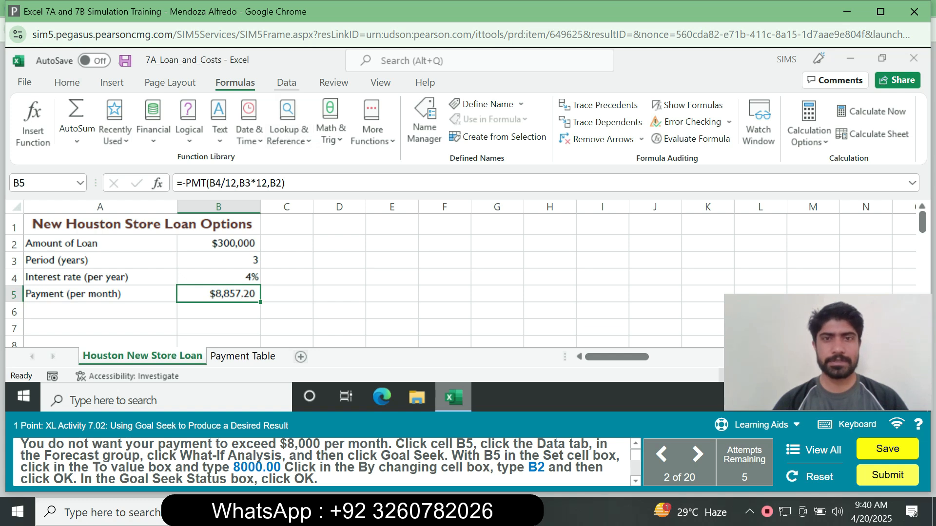
pyautogui.click(286, 82)
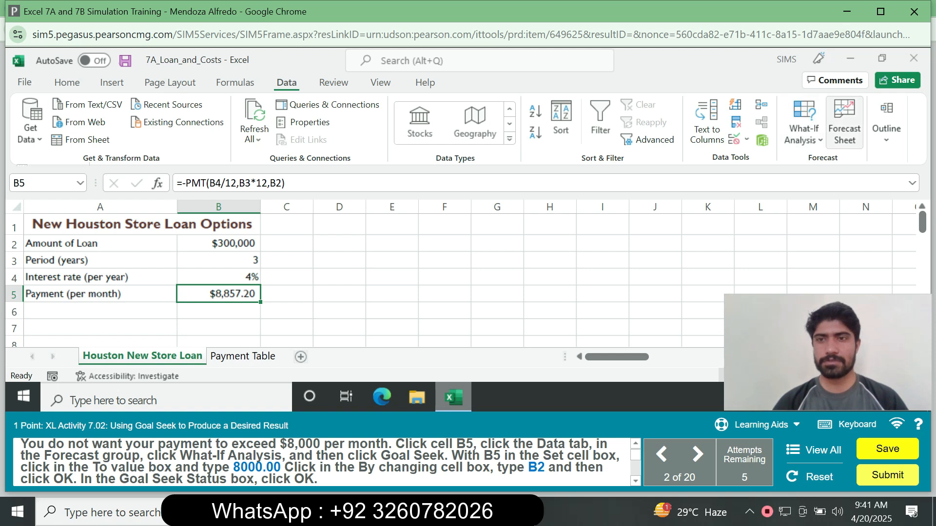
pyautogui.click(804, 128)
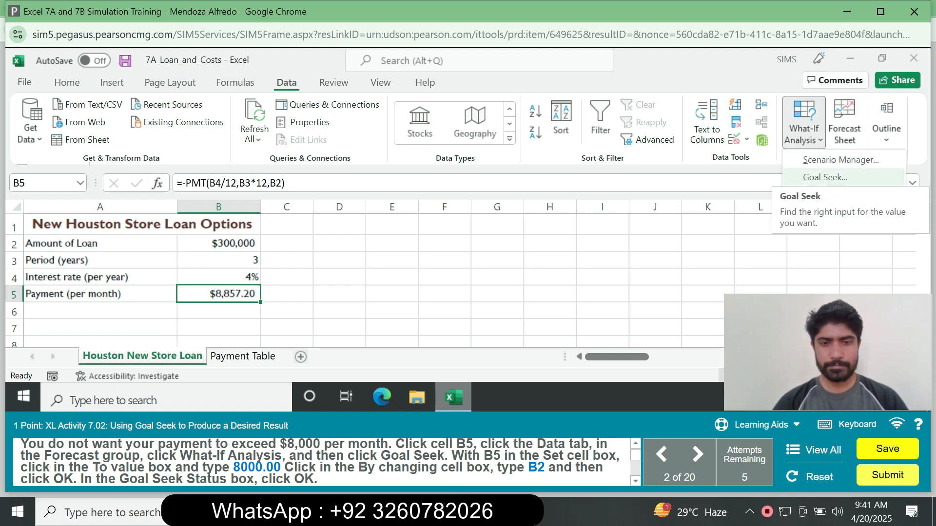
pyautogui.click(825, 177)
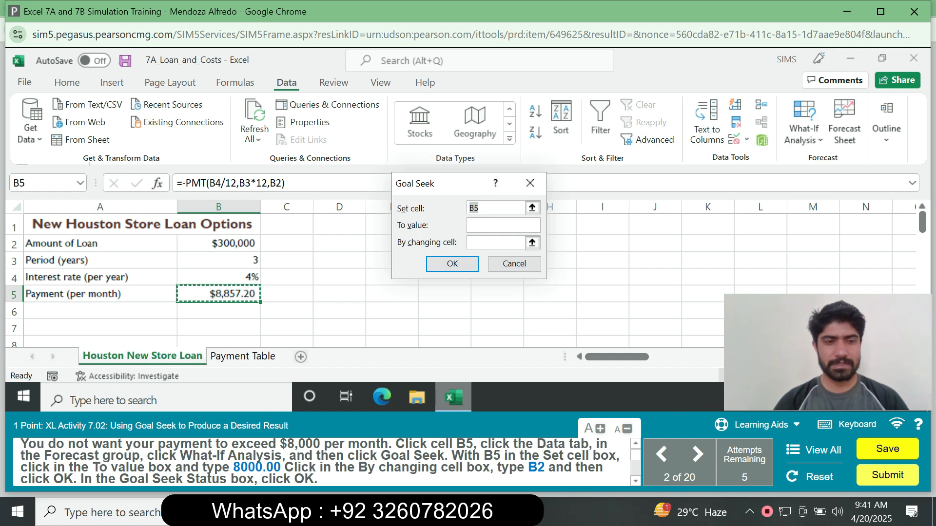
pyautogui.click(496, 225)
pyautogui.write('8000')
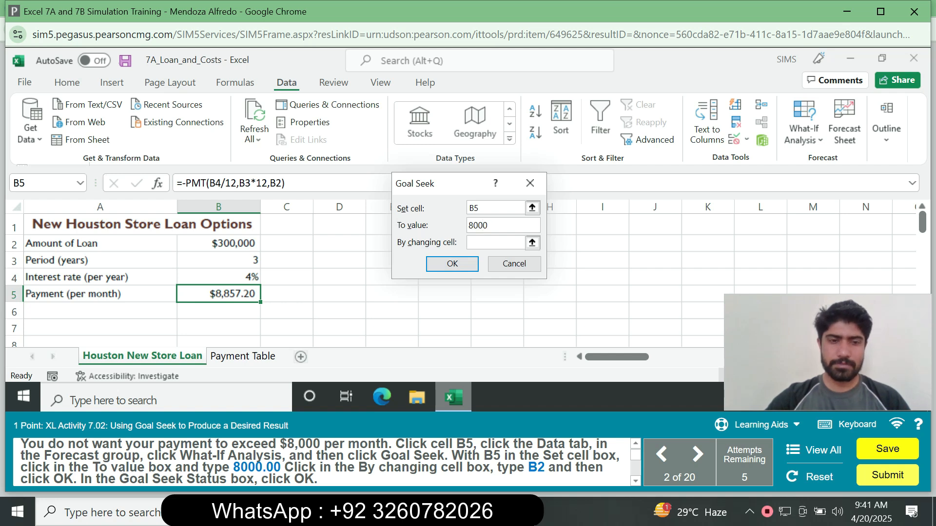
pyautogui.write('.00')
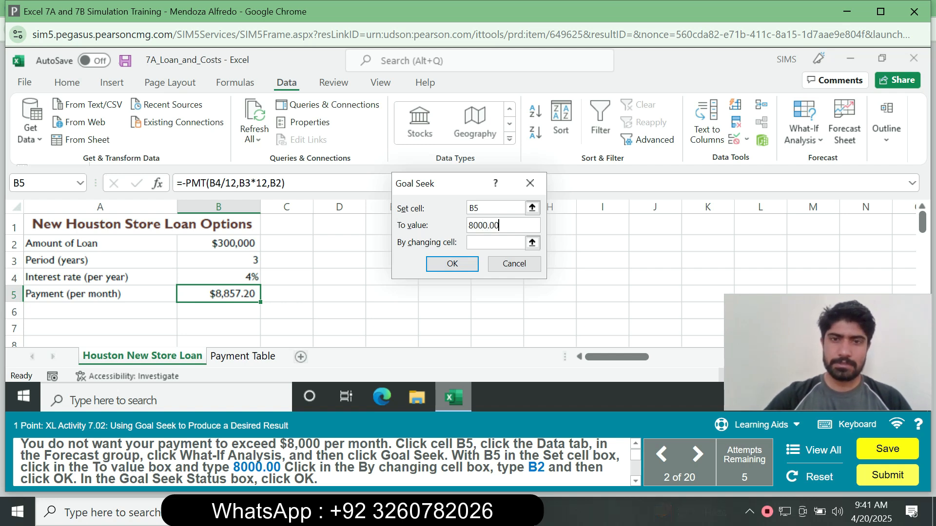
pyautogui.click(497, 243)
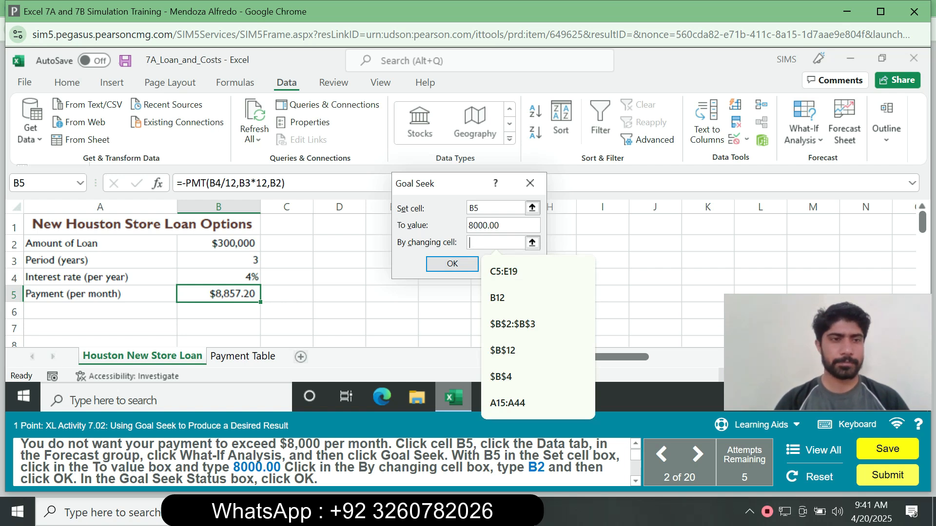
pyautogui.click(218, 243)
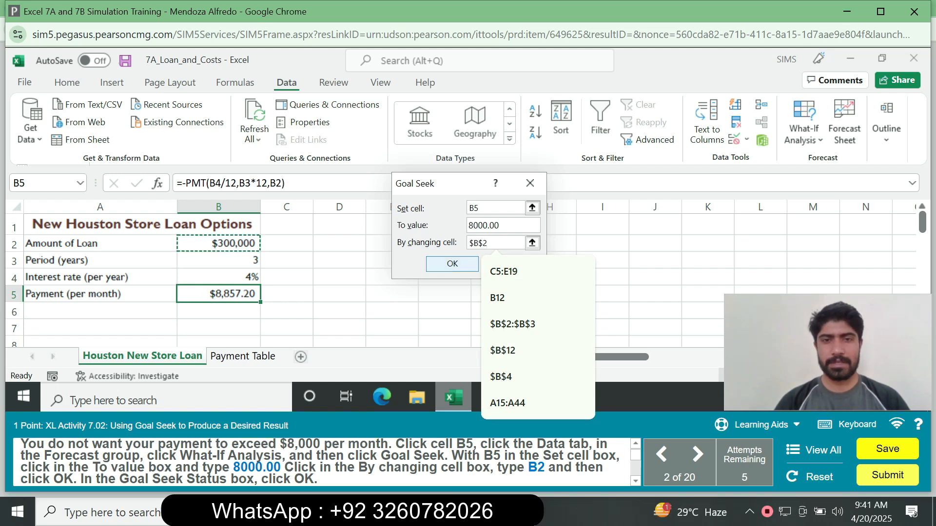
pyautogui.click(452, 264)
pyautogui.click(476, 268)
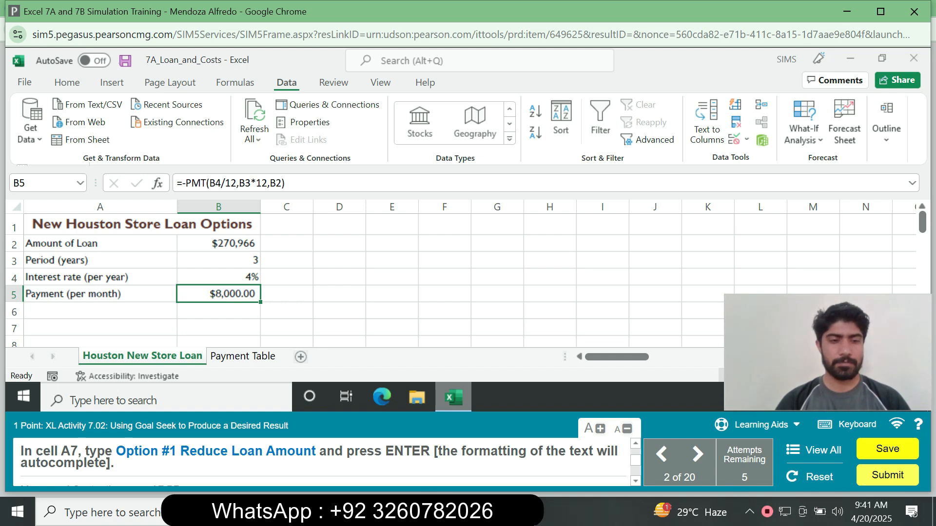
# Copy the heading Option #1 Reduce Loan Amount from the instructions and enter it in cell A7.
pyautogui.moveTo(116, 452); pyautogui.dragTo(317, 469)
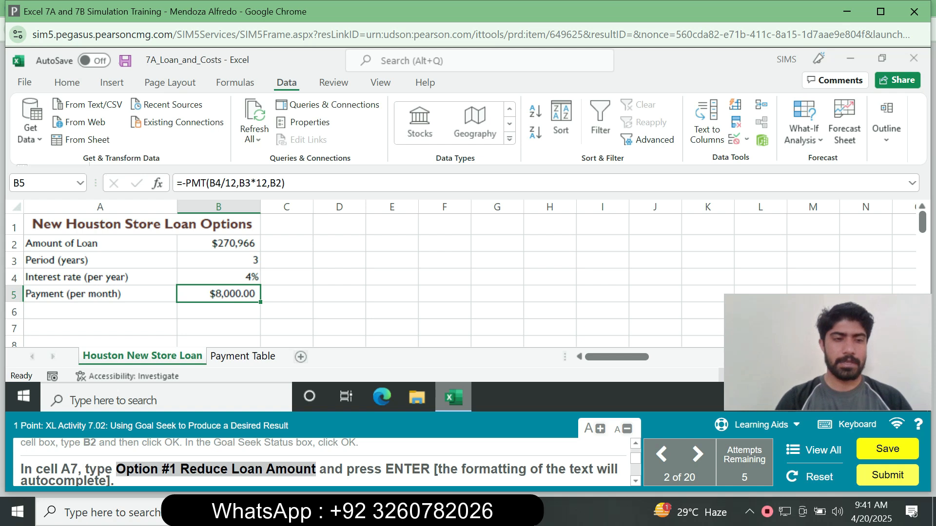
pyautogui.click(99, 327)
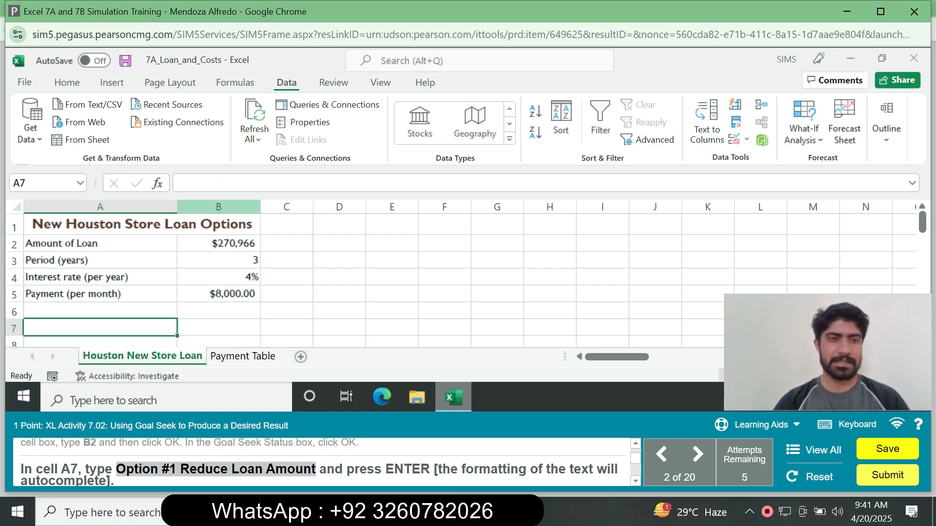
pyautogui.click(244, 184)
pyautogui.hotkey('ctrl', 'v')
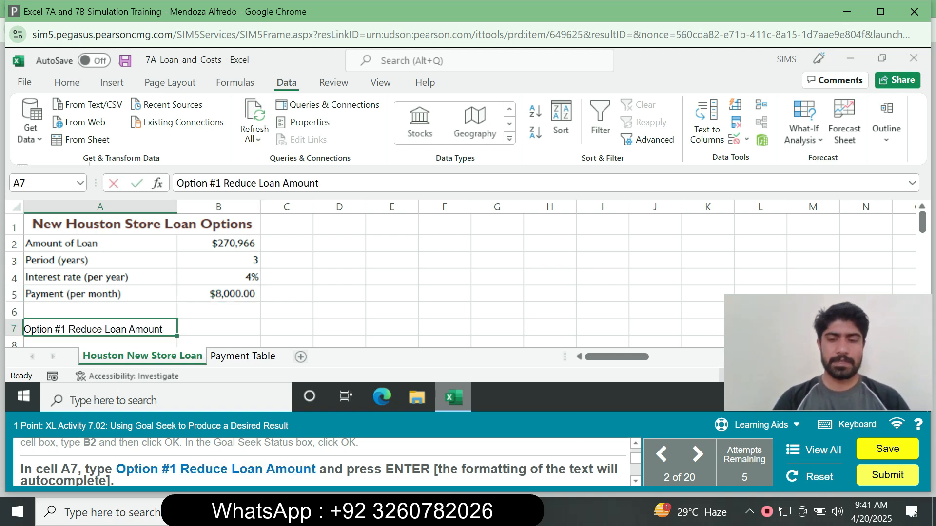
pyautogui.press('Return')
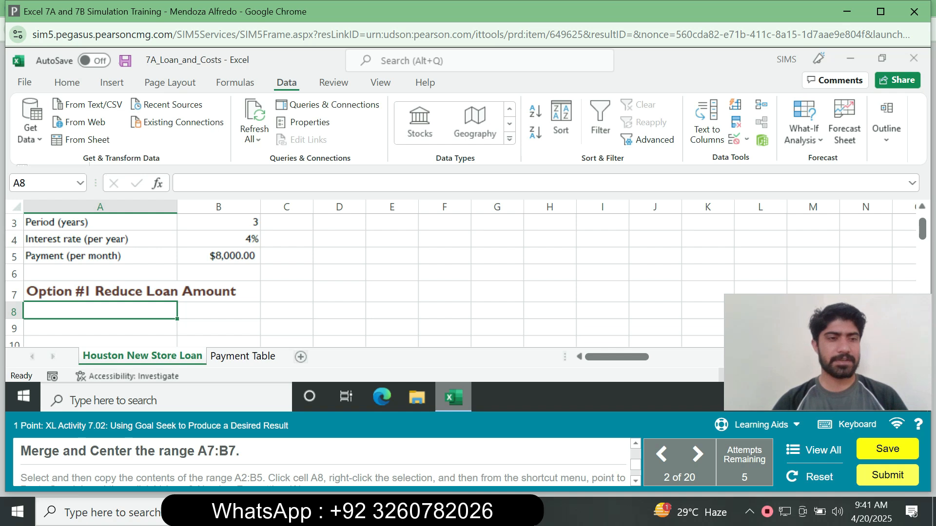
# Merge and center the Option #1 heading across the range A7:B7.
pyautogui.click(100, 291)
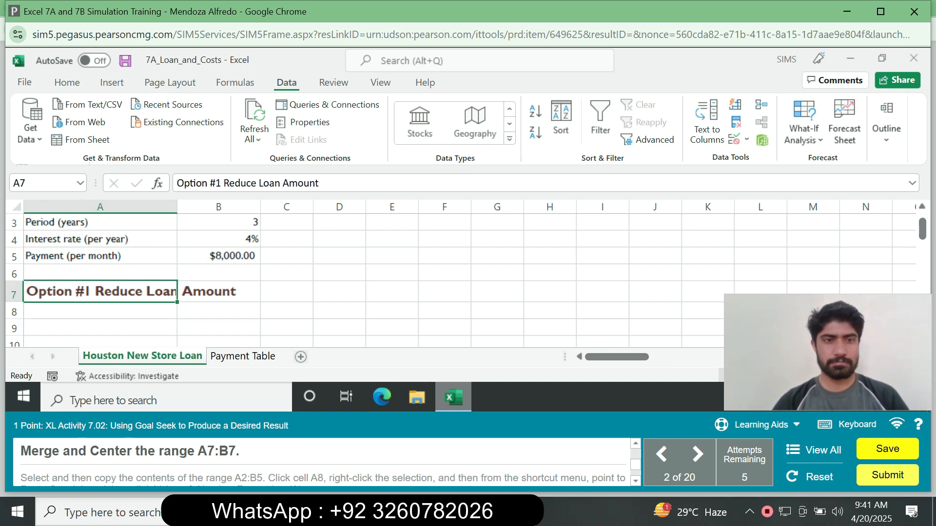
pyautogui.hotkey('shift', 'Right')
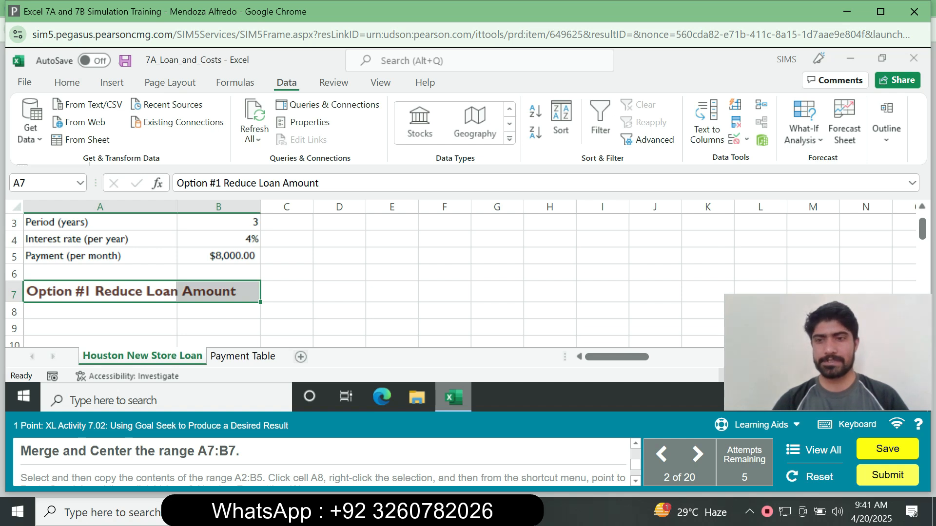
pyautogui.click(67, 83)
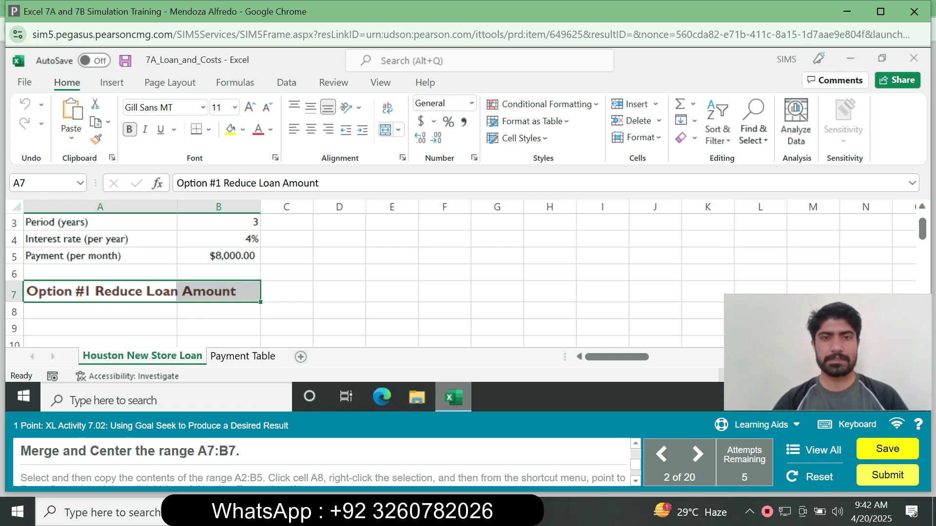
pyautogui.click(386, 129)
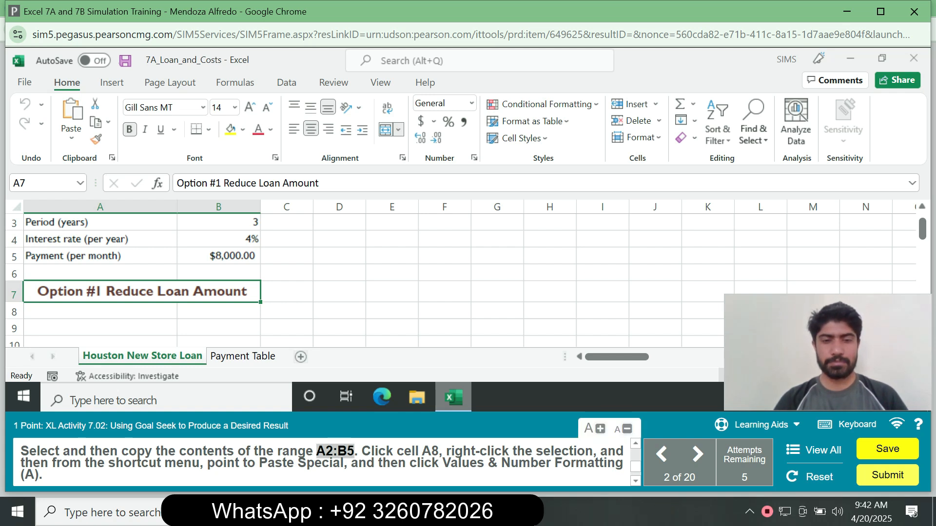
# Copy the range A2:B5 and paste it at cell A8 as Values & Number Formatting.
pyautogui.click(43, 184)
pyautogui.write('A2:B5')
pyautogui.press('Return')
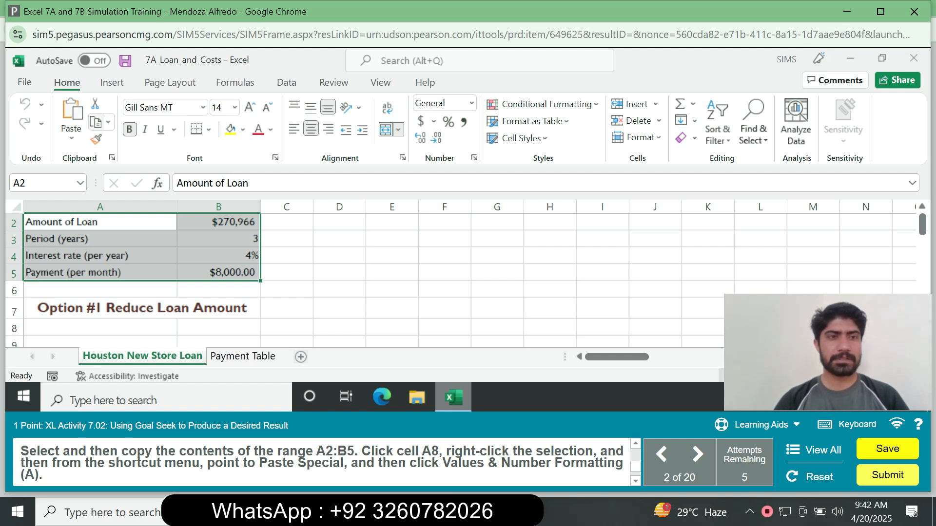
pyautogui.click(95, 122)
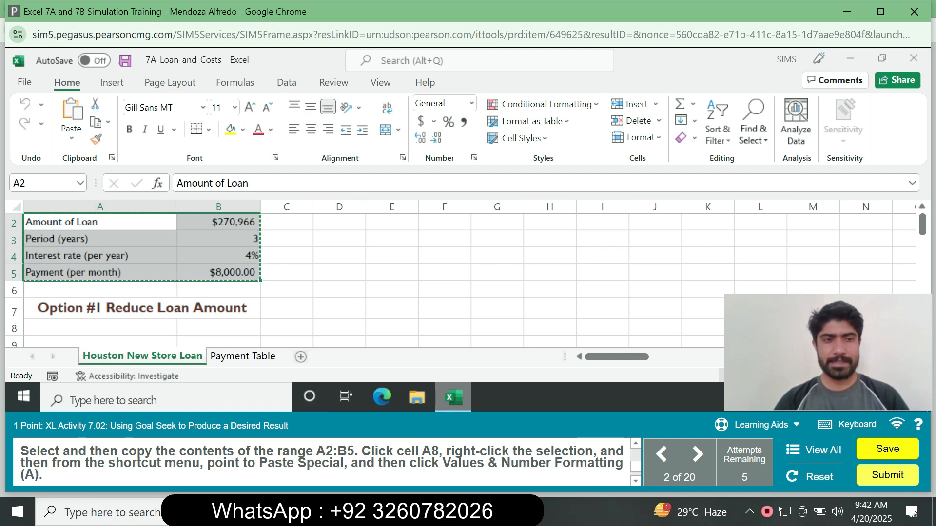
pyautogui.click(100, 328)
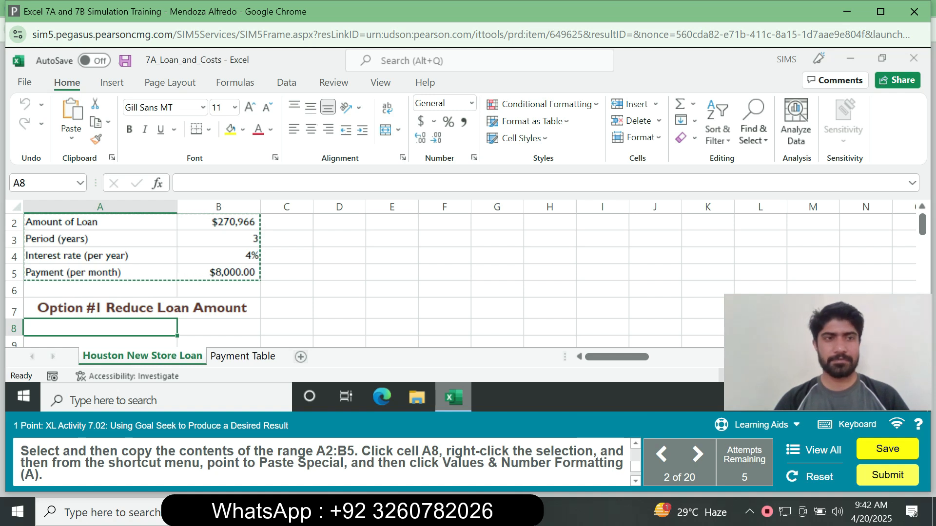
pyautogui.click(71, 137)
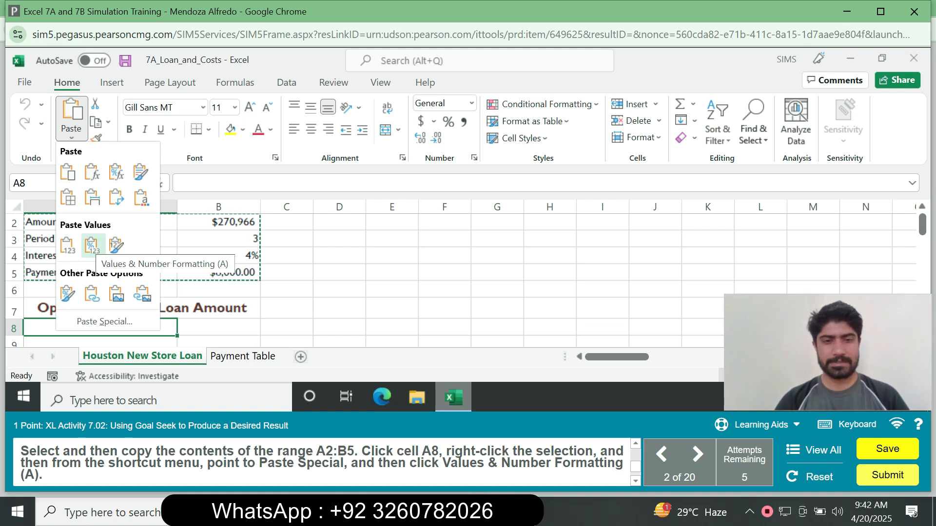
pyautogui.click(92, 245)
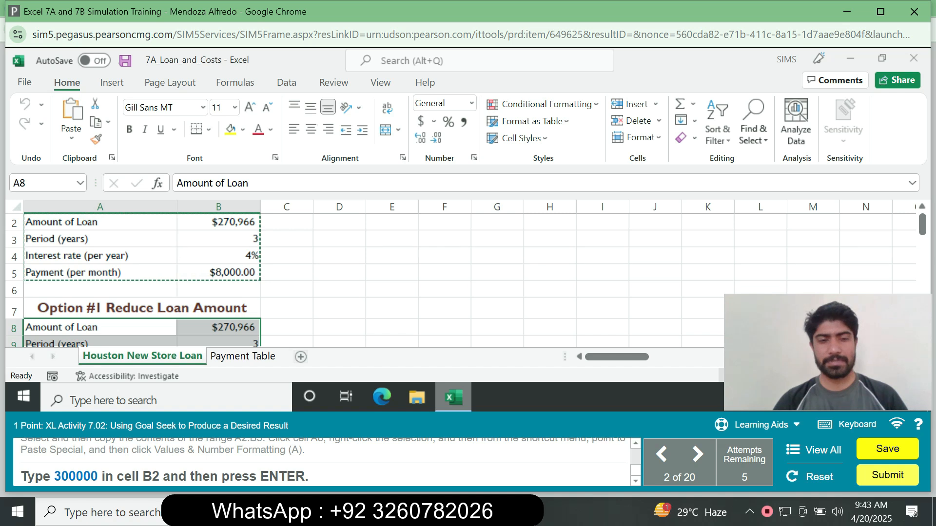
# Try to enter the copied loan amount 300000 in cell B2.
pyautogui.moveTo(54, 476); pyautogui.dragTo(98, 476)
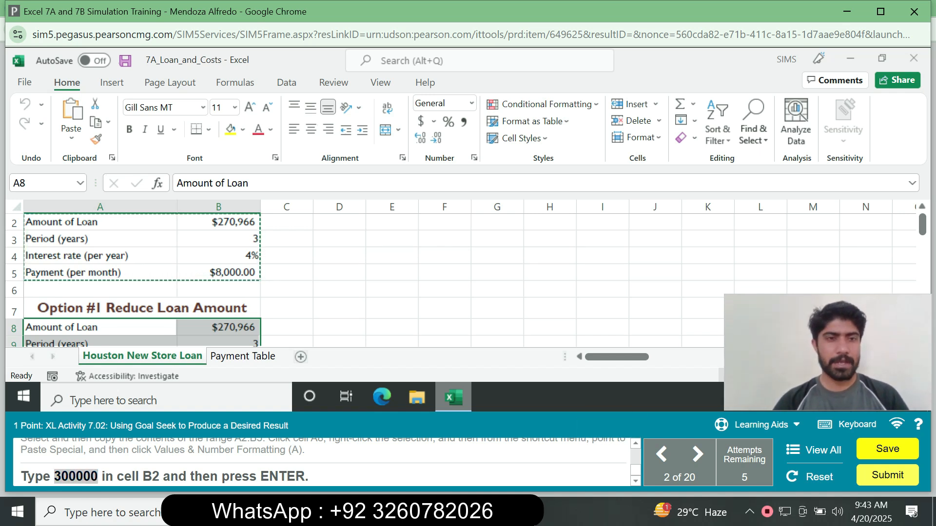
pyautogui.click(219, 222)
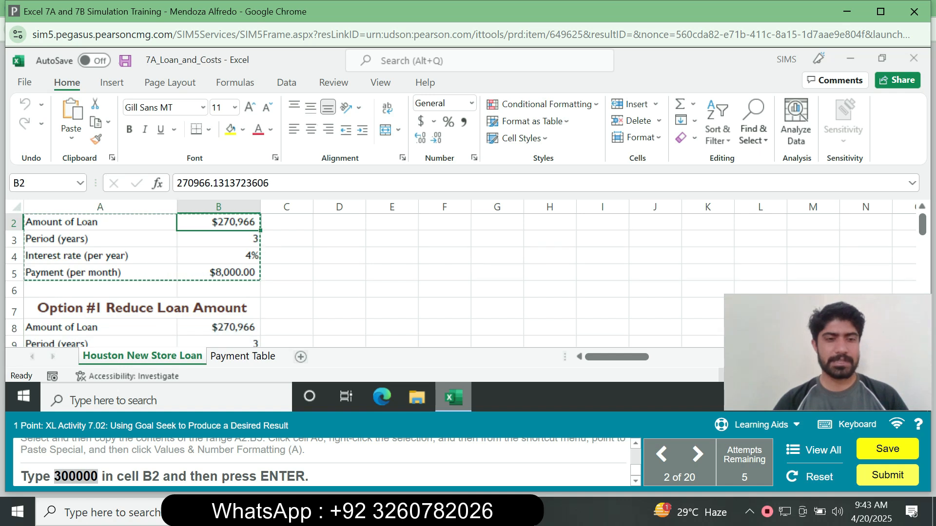
pyautogui.doubleClick(222, 183)
pyautogui.write('300000')
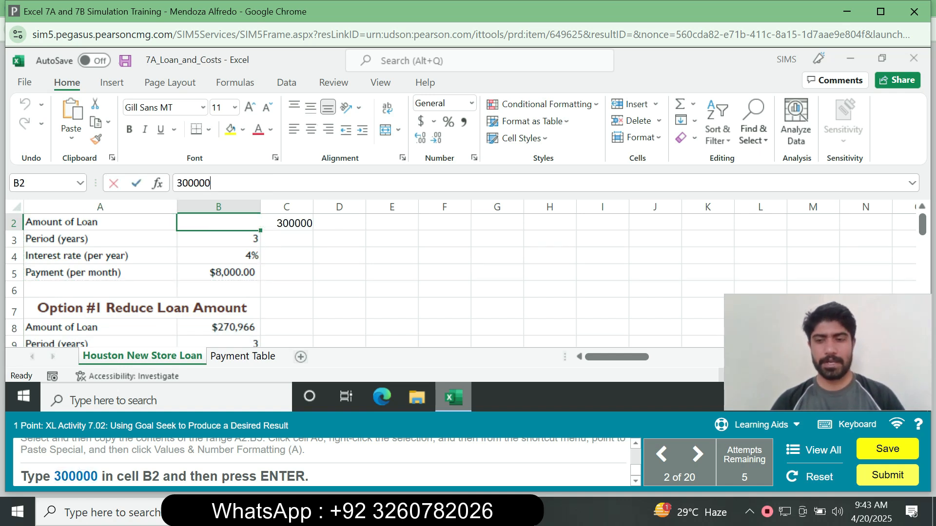
pyautogui.press('Return')
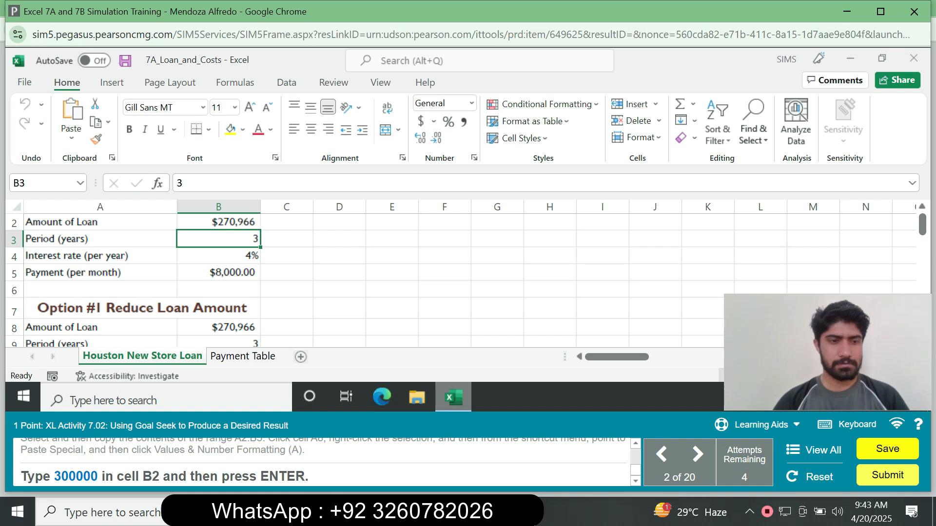
# Replace the whole content of cell B2 with a loan amount of 300000 and confirm the entry.
pyautogui.click(218, 222)
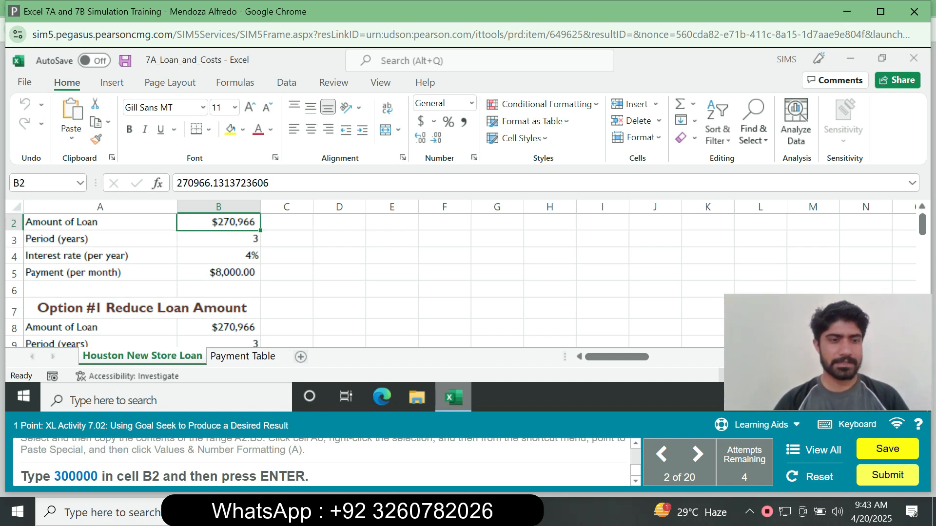
pyautogui.moveTo(269, 183); pyautogui.dragTo(177, 184)
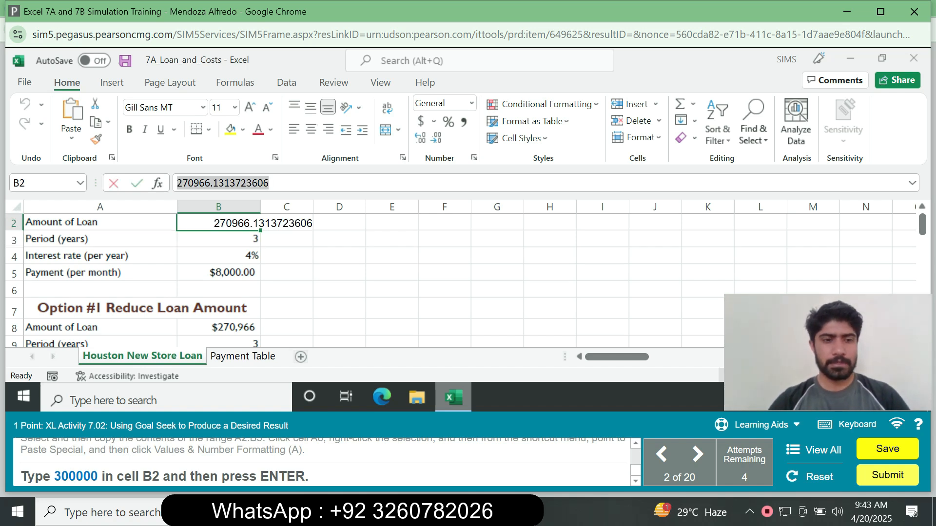
pyautogui.write('300')
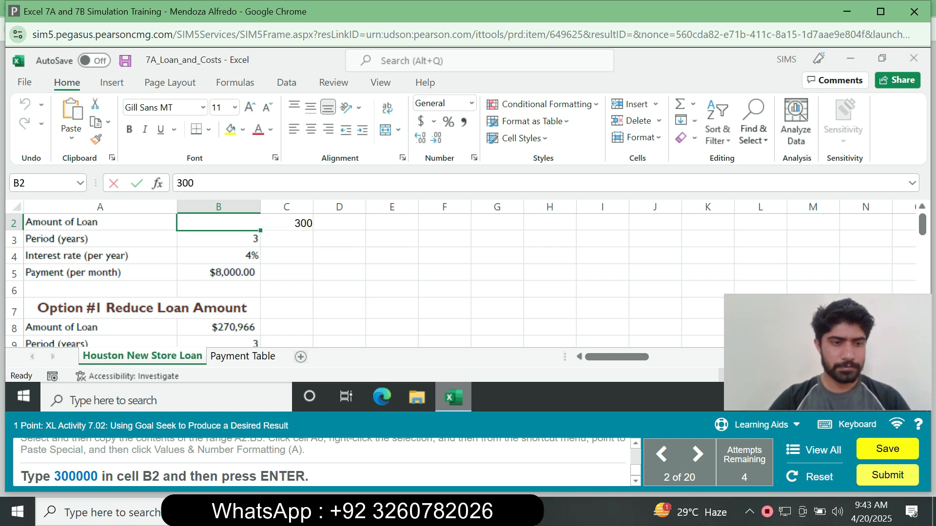
pyautogui.write('0')
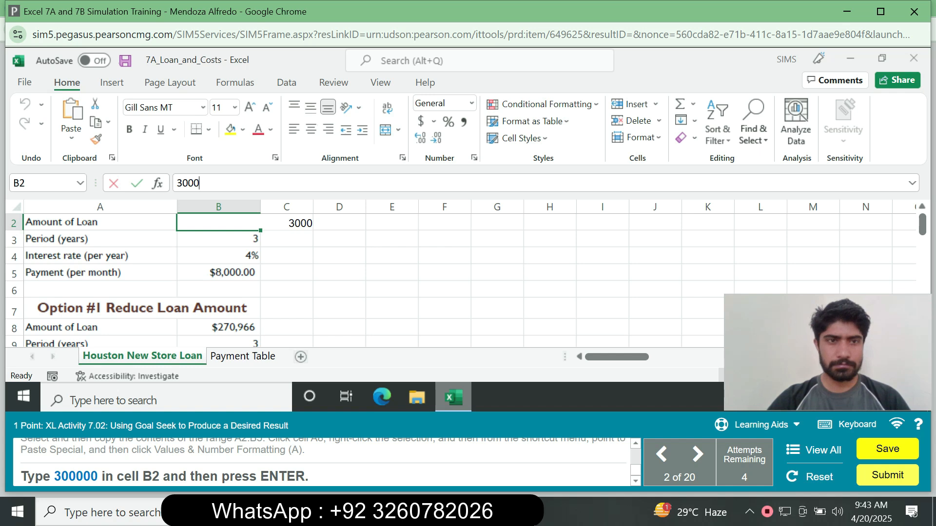
pyautogui.write('00')
pyautogui.press('Return')
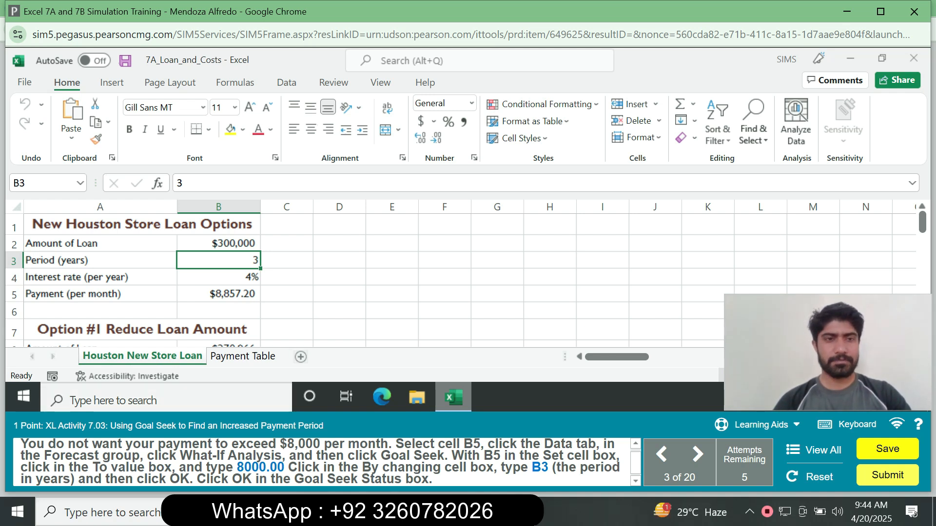
# Run Goal Seek to bring cell B5 to 8000.00 by changing the period in cell B3, and accept the solution.
pyautogui.click(218, 294)
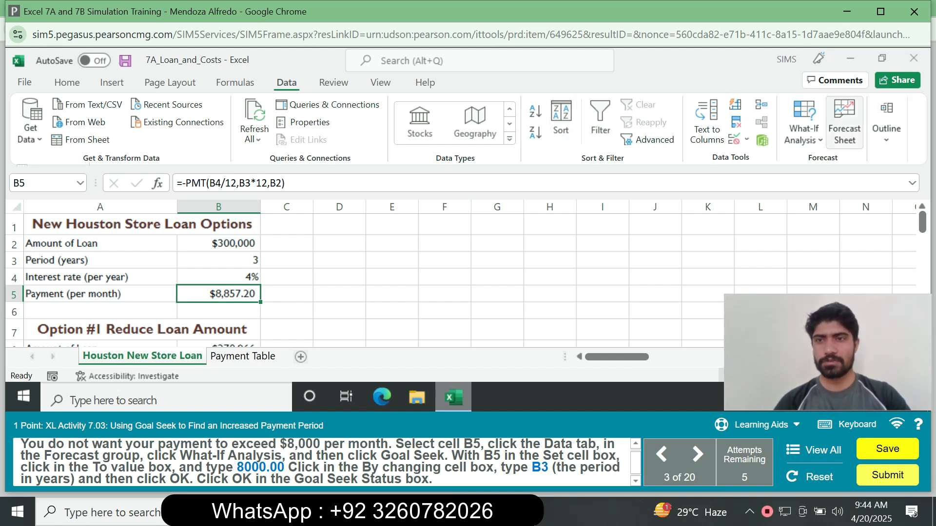
pyautogui.click(804, 121)
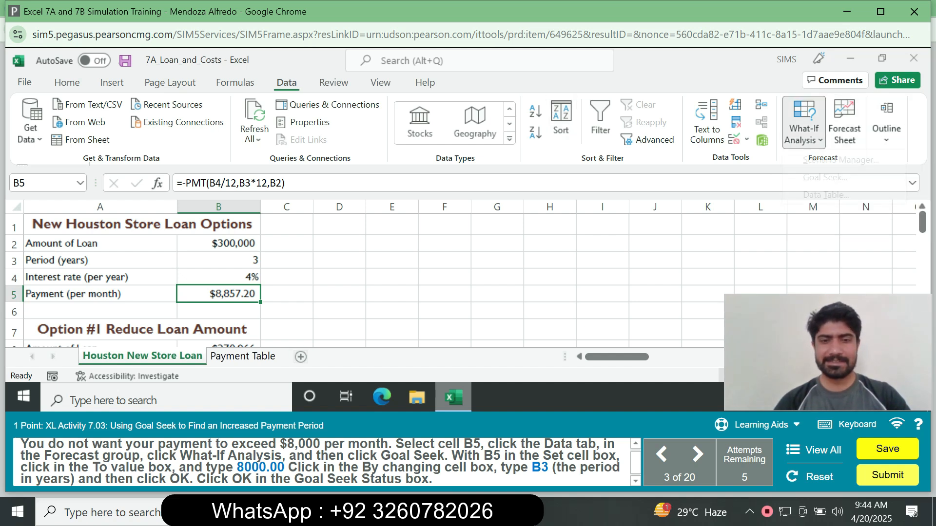
pyautogui.click(825, 177)
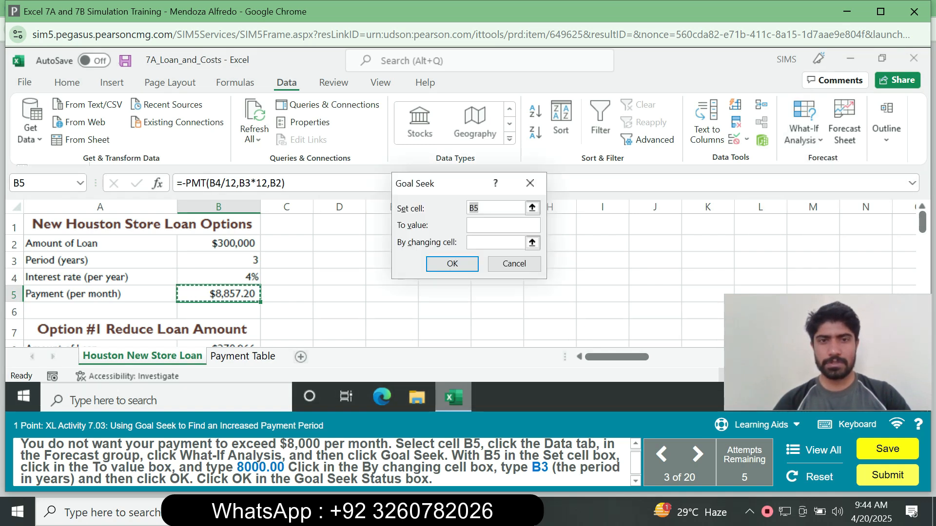
pyautogui.click(503, 225)
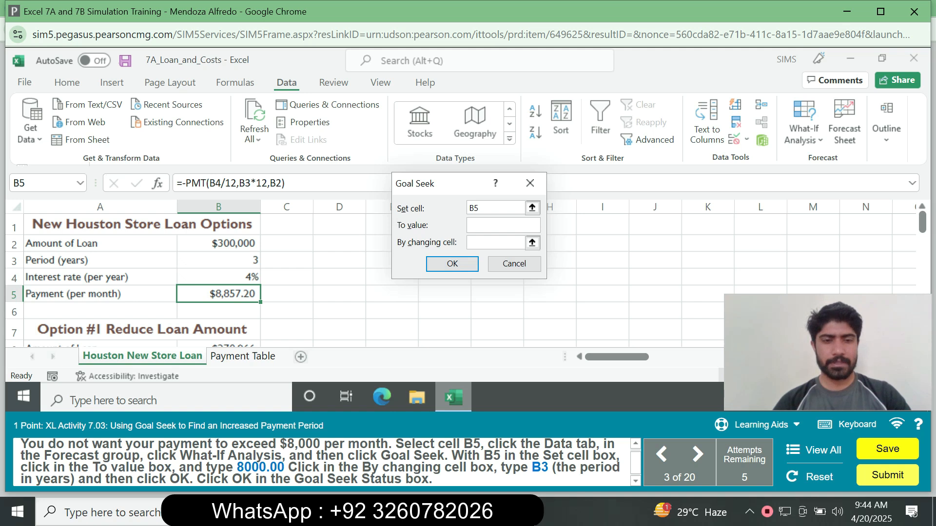
pyautogui.write('8000.00')
pyautogui.click(496, 243)
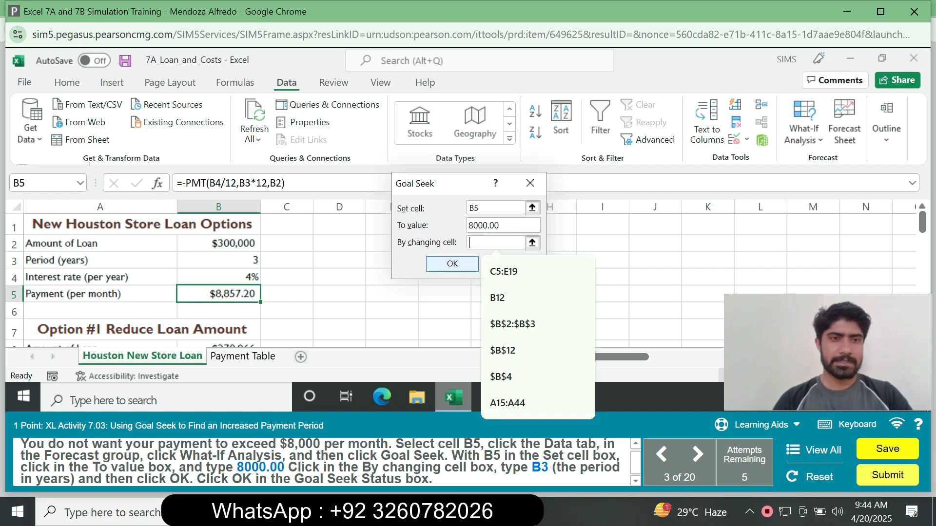
pyautogui.click(218, 260)
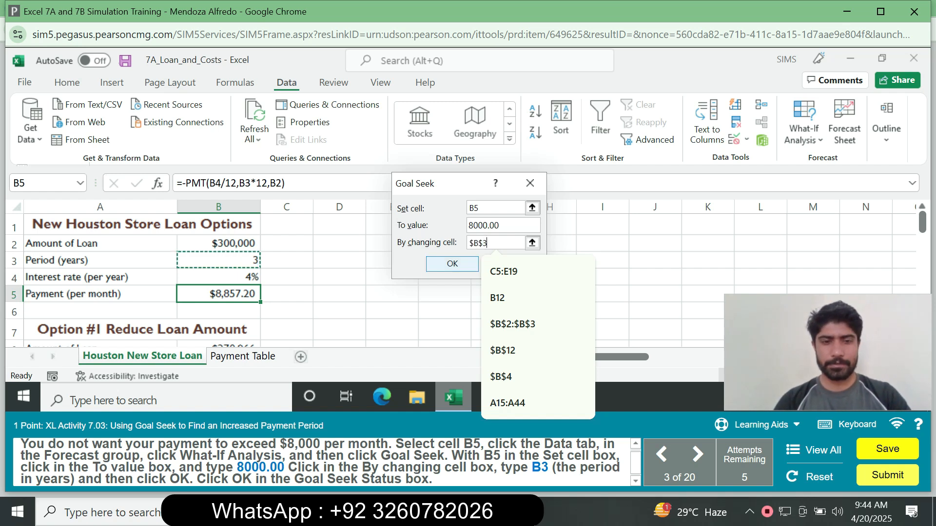
pyautogui.click(452, 264)
pyautogui.click(476, 267)
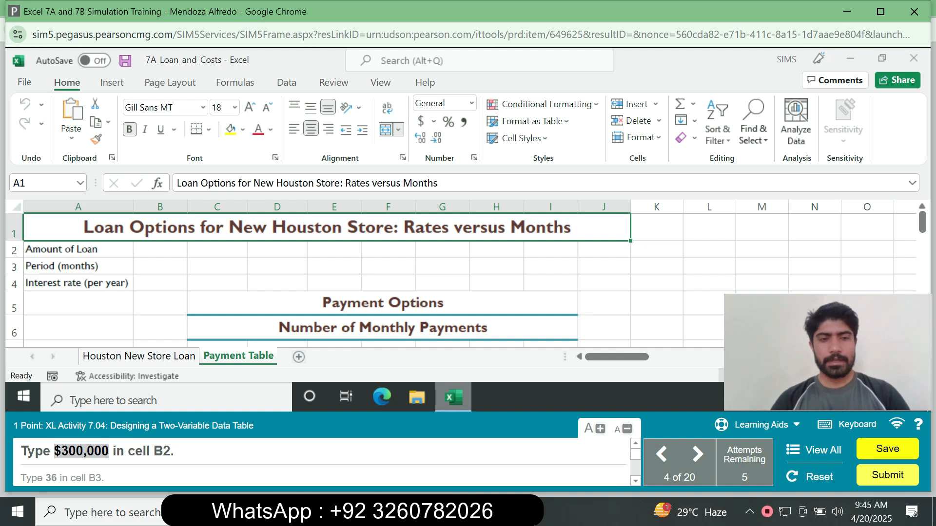
# Try to enter $300,000 as the loan amount in cell B2 of the Payment Table sheet.
pyautogui.click(160, 249)
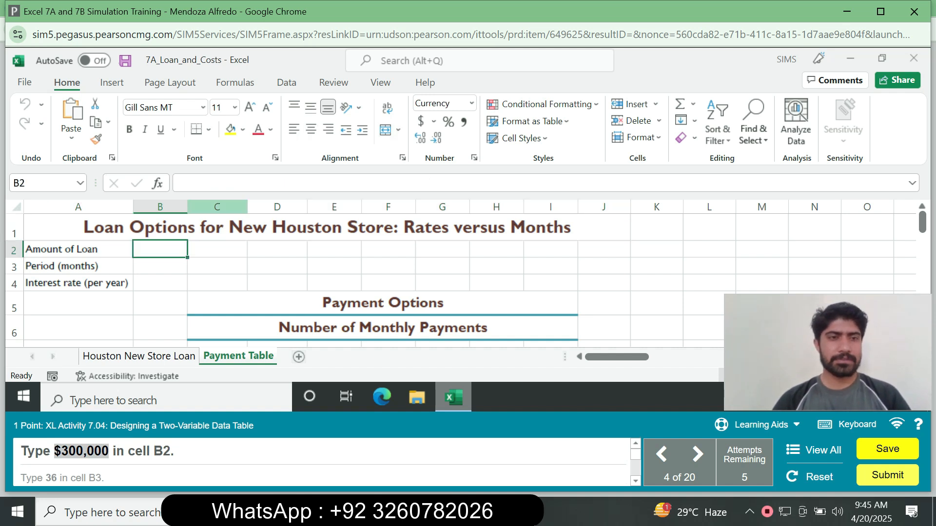
pyautogui.click(229, 183)
pyautogui.write('$300,000')
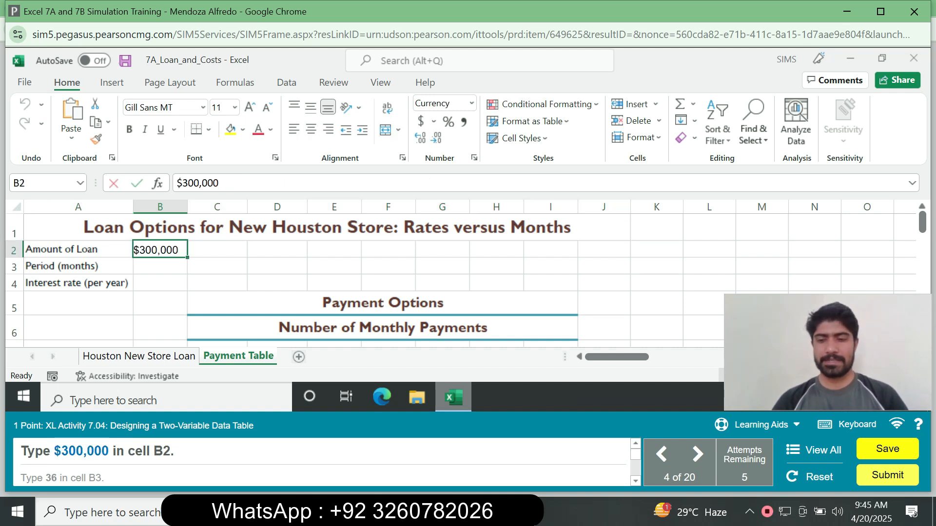
pyautogui.press('Return')
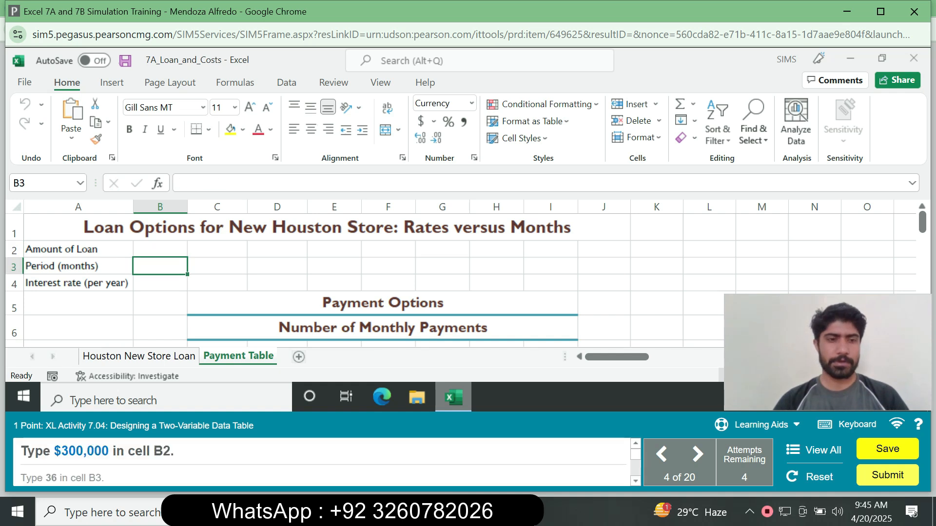
# Enter $300,000 as the amount of loan in cell B2 of the Payment Table sheet.
pyautogui.click(160, 249)
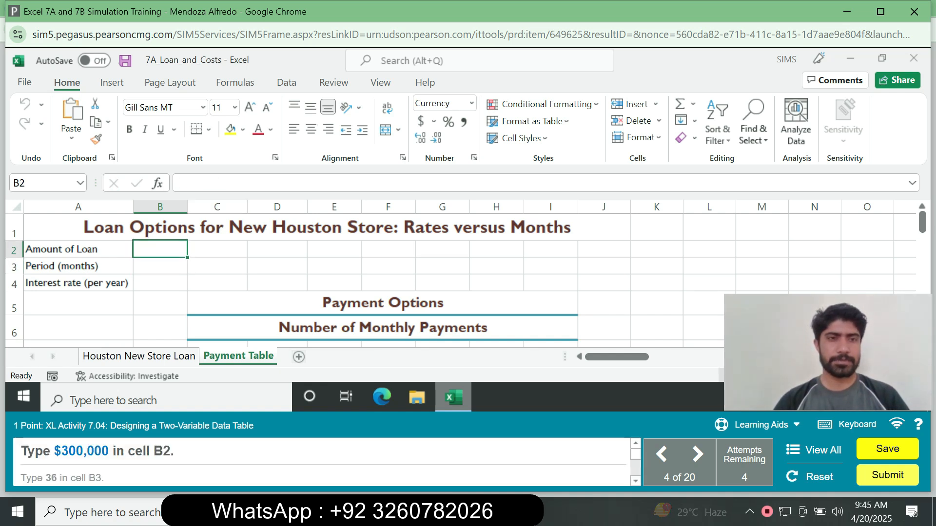
pyautogui.write('$3')
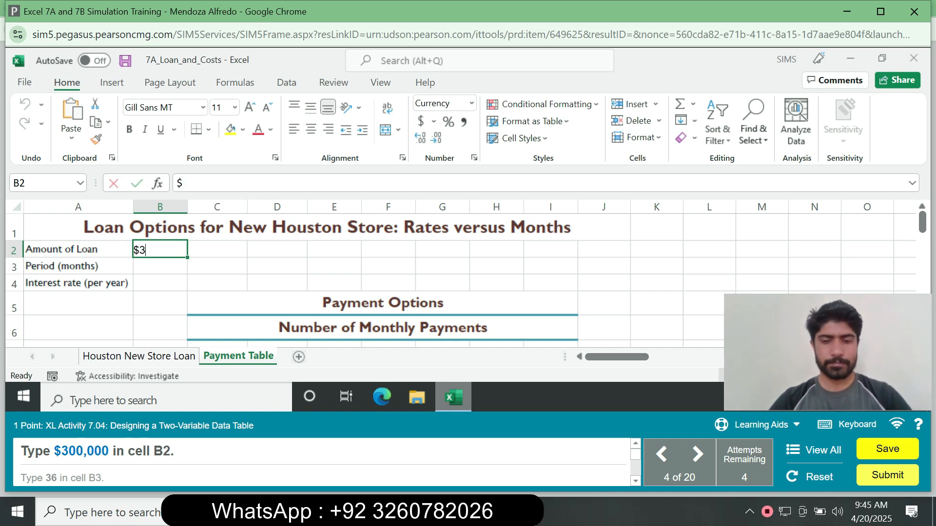
pyautogui.write('00,000')
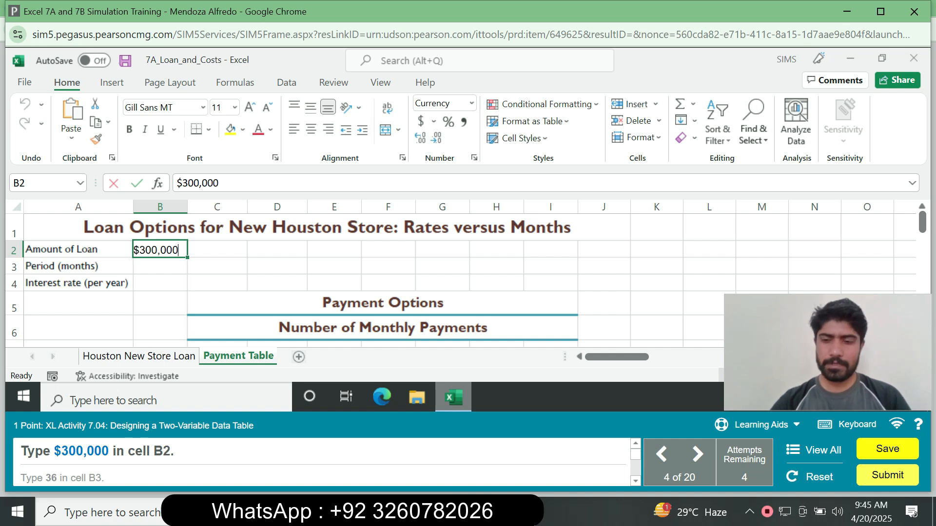
pyautogui.press('Return')
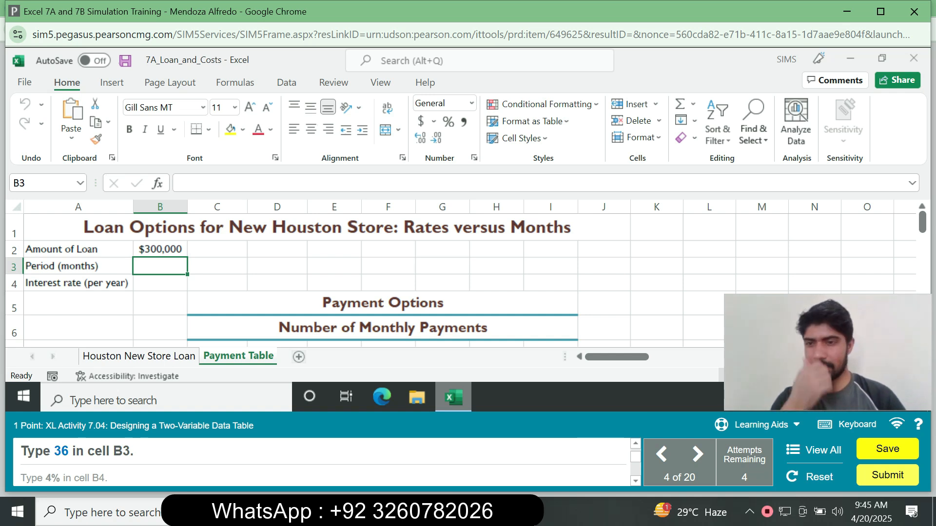
# Enter a period of 36 months in cell B3 and an interest rate of 4% in cell B4.
pyautogui.write('36')
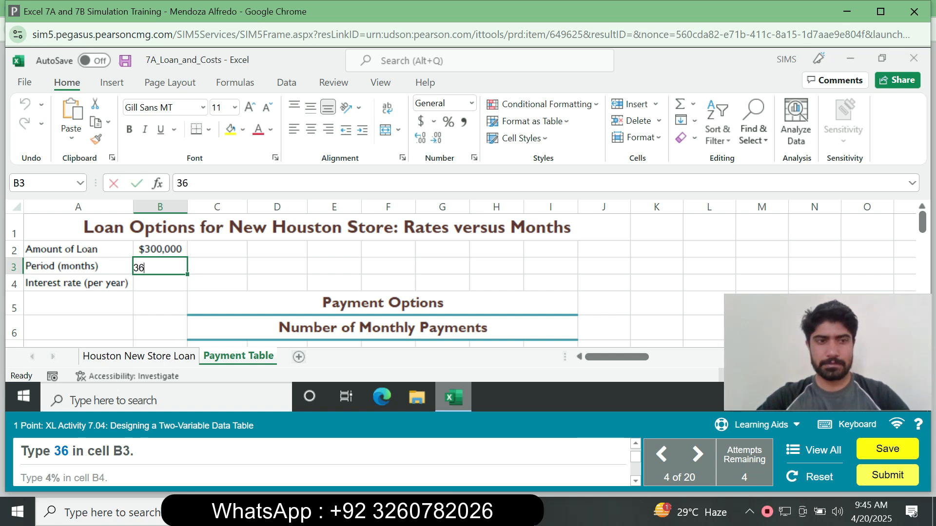
pyautogui.press('Return')
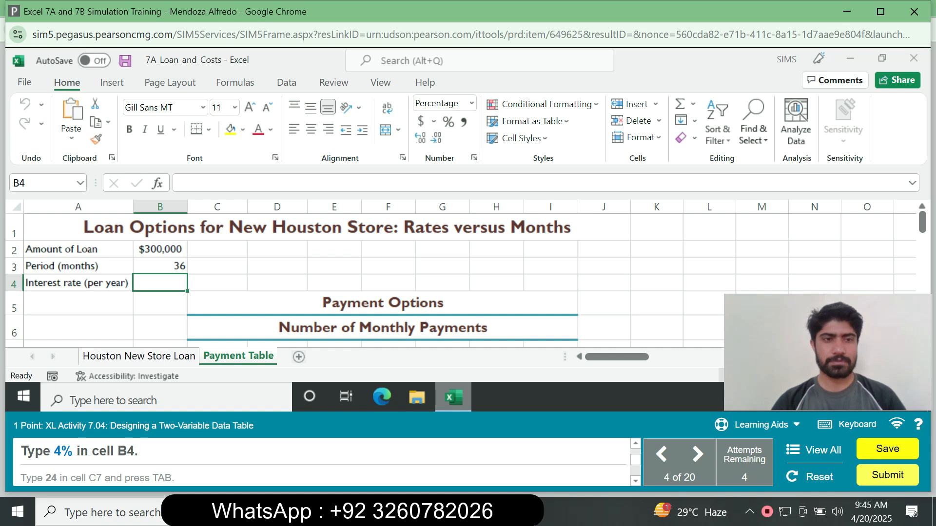
pyautogui.write('4')
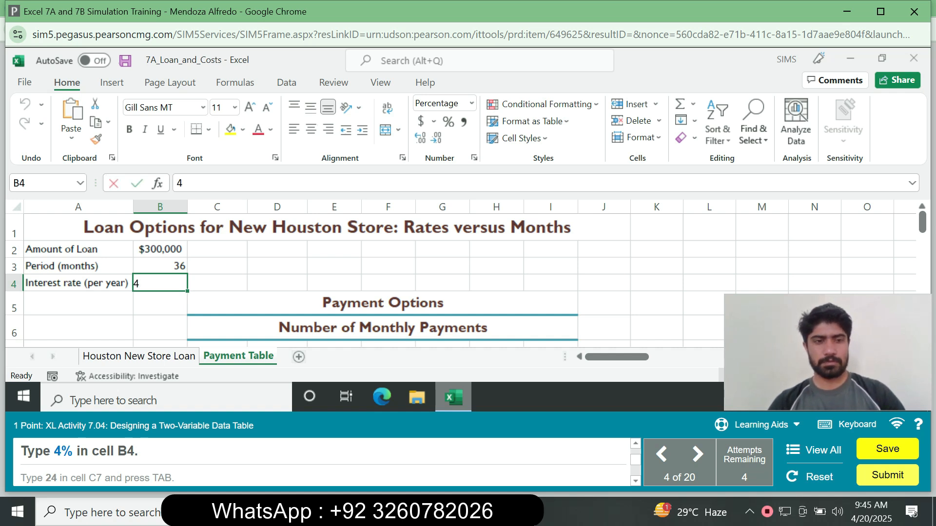
pyautogui.write('%')
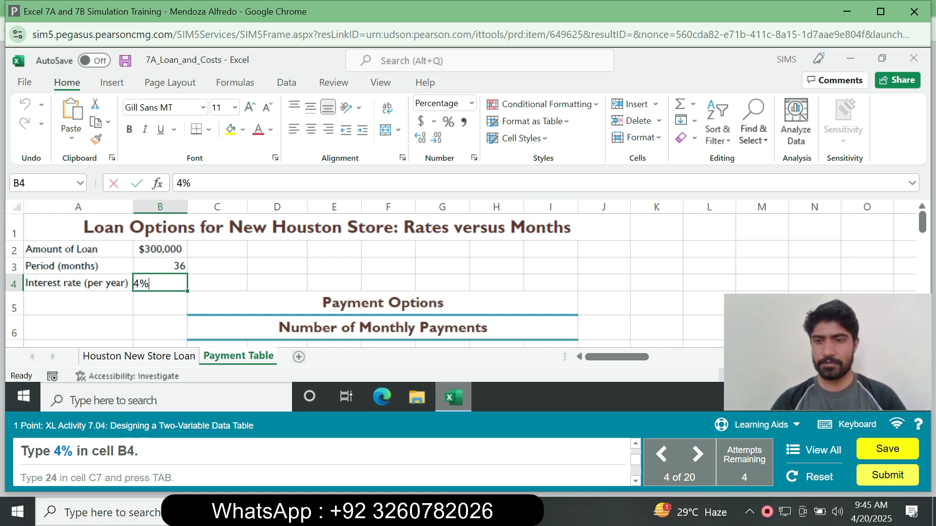
pyautogui.press('Return')
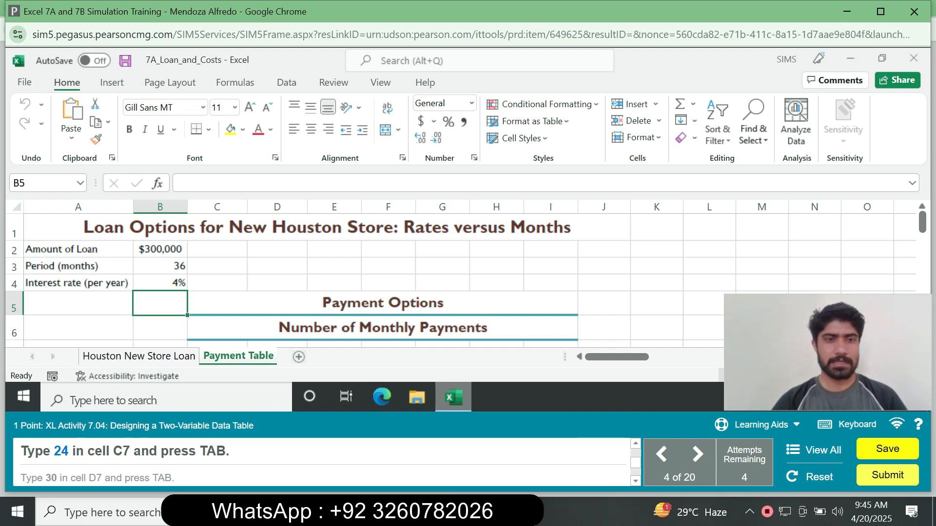
# Enter 24 in cell C7 and 30 in cell D7 as the first two numbers of monthly payments.
pyautogui.click(217, 343)
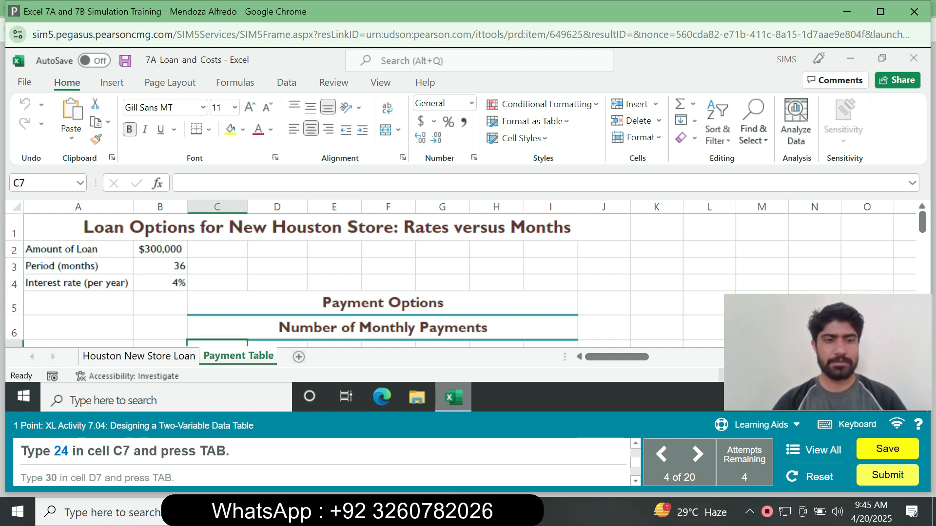
pyautogui.write('24')
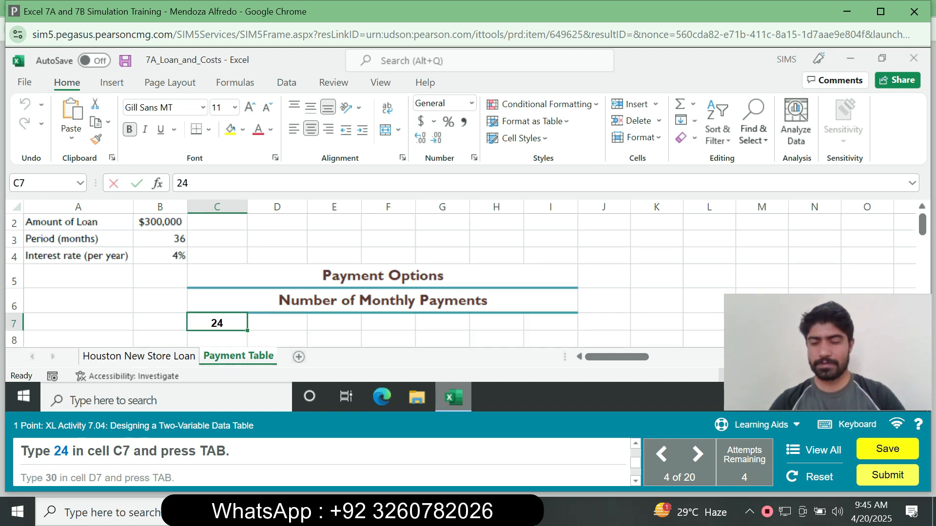
pyautogui.press('Tab')
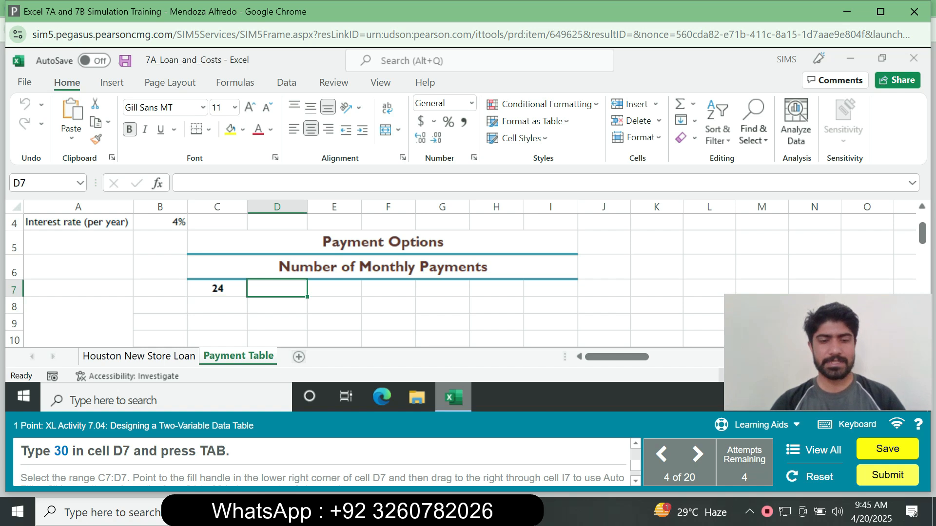
pyautogui.write('30')
pyautogui.press('Tab')
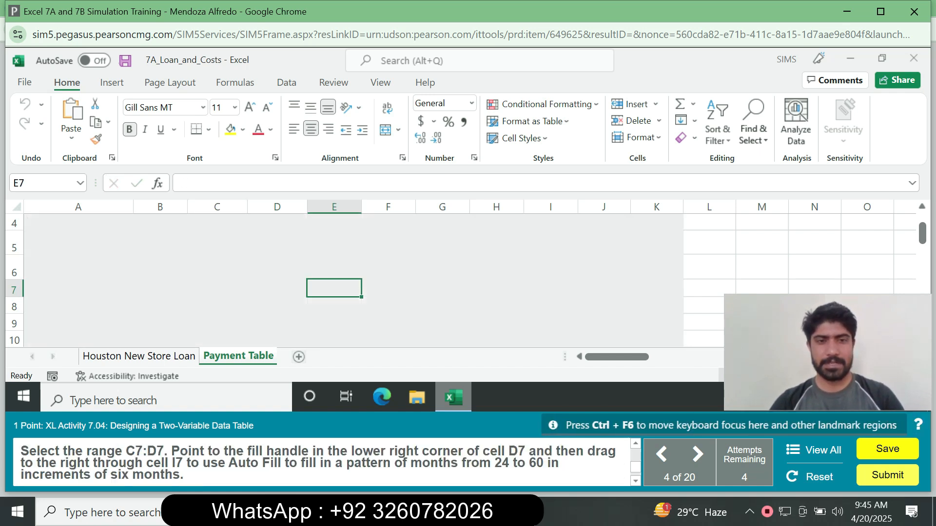
# Auto Fill the month pattern from C7:D7 through cell I7, in six-month increments up to 60.
pyautogui.click(217, 289)
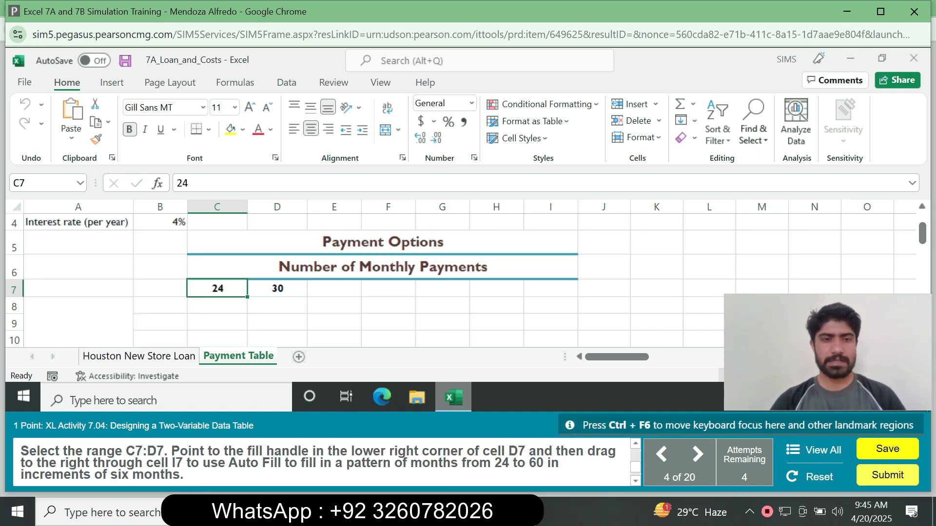
pyautogui.moveTo(218, 288); pyautogui.dragTo(278, 288)
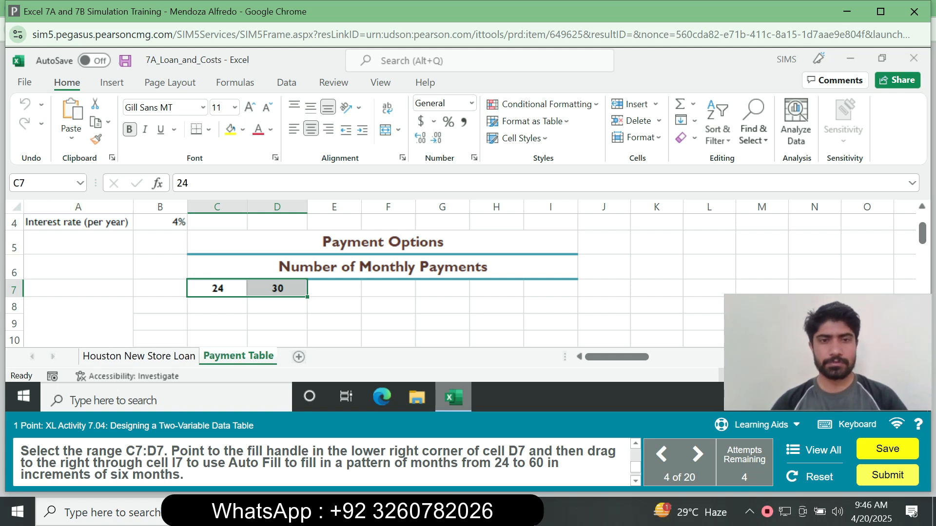
pyautogui.moveTo(307, 297); pyautogui.dragTo(551, 290)
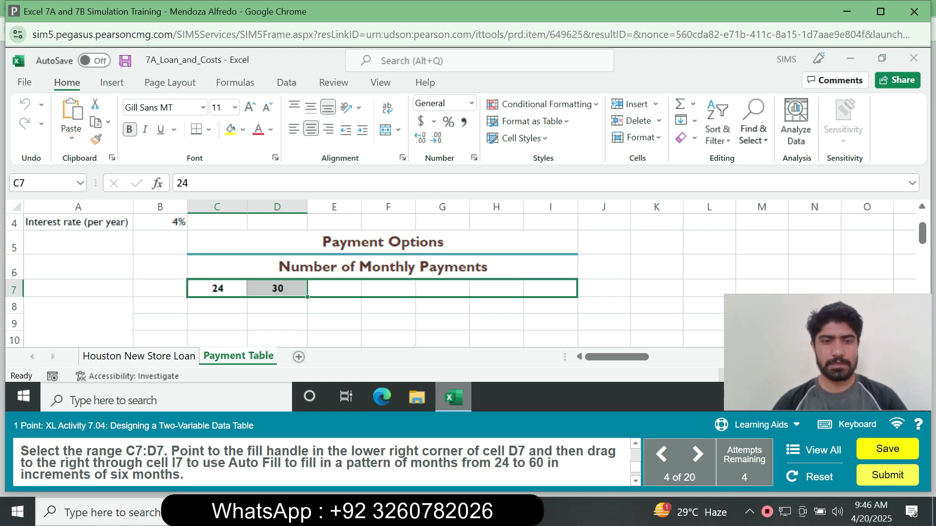
pyautogui.moveTo(551, 291); pyautogui.dragTo(550, 290)
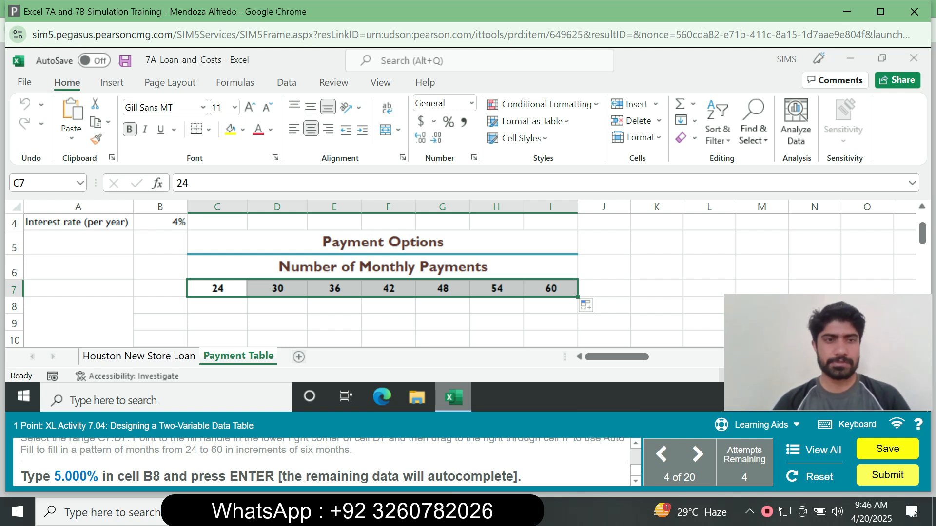
# Enter 5.000% in cell B8 as the first interest rate of the data table.
pyautogui.click(160, 306)
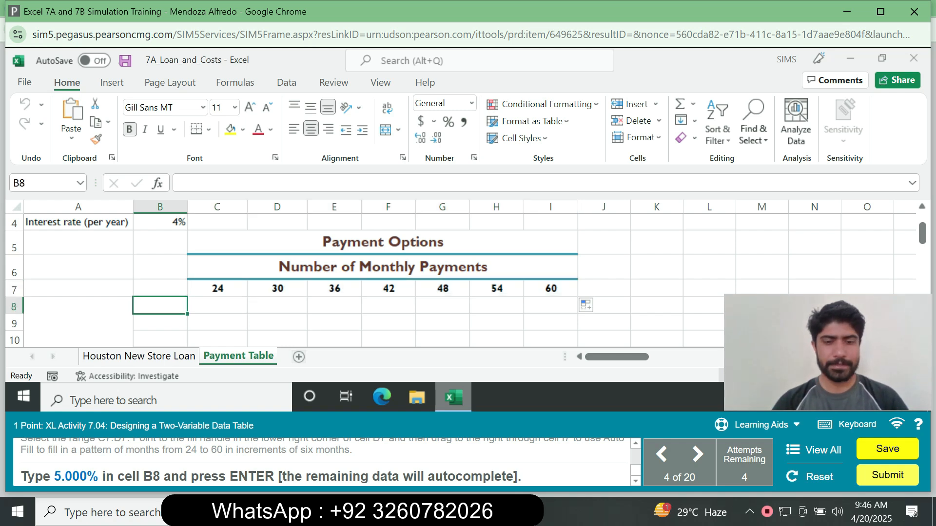
pyautogui.write('5.')
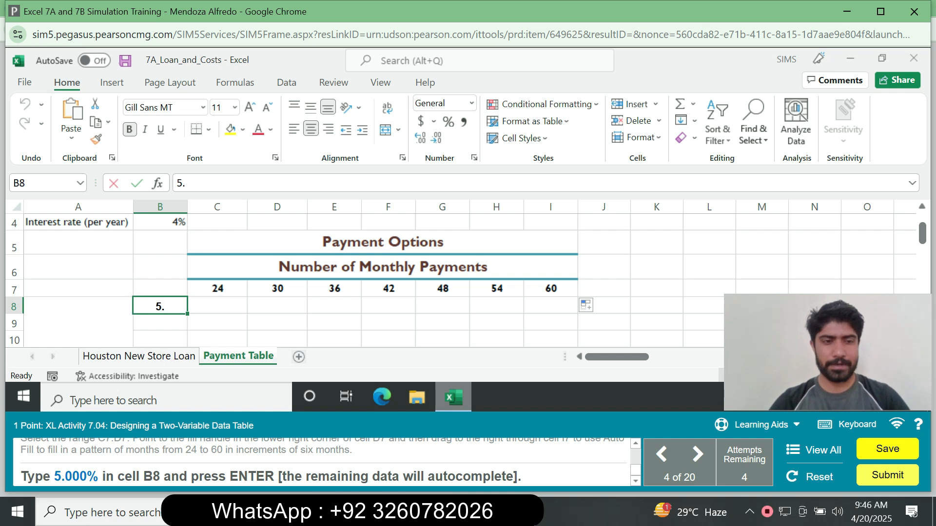
pyautogui.write('000')
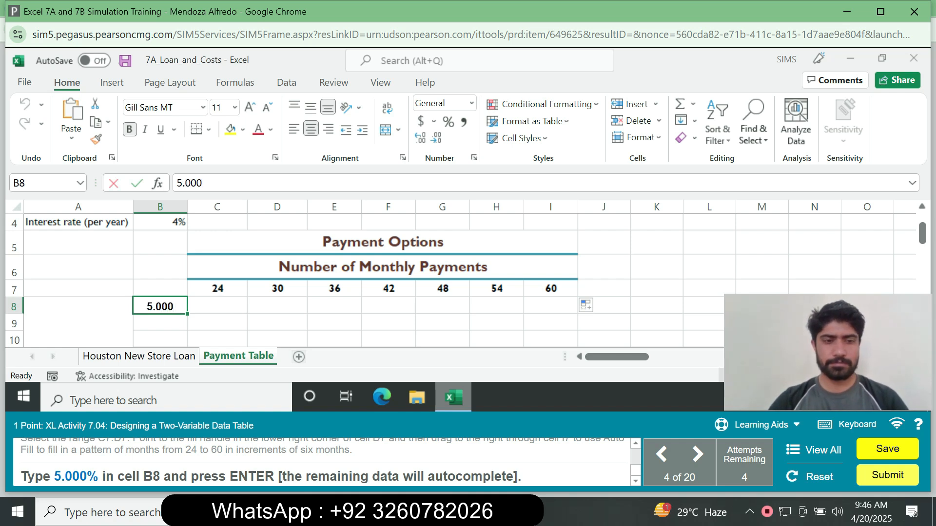
pyautogui.write('%')
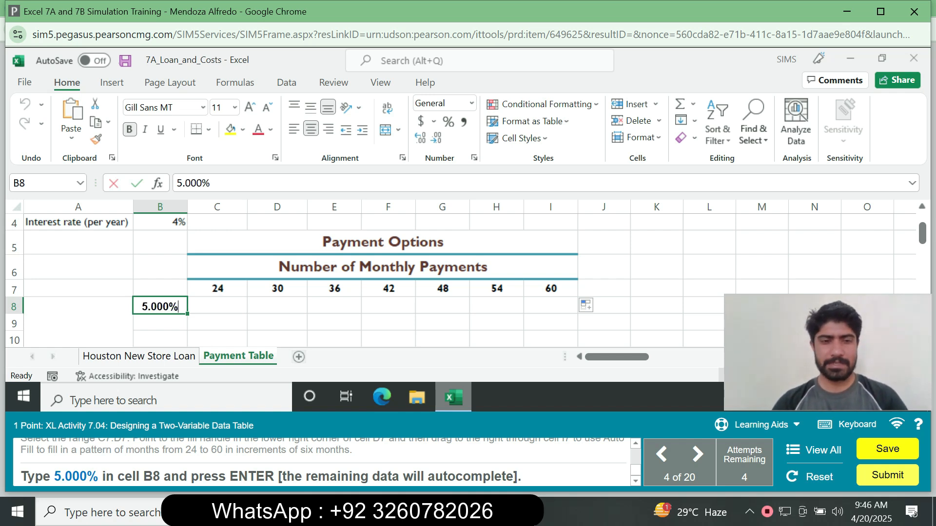
pyautogui.press('Return')
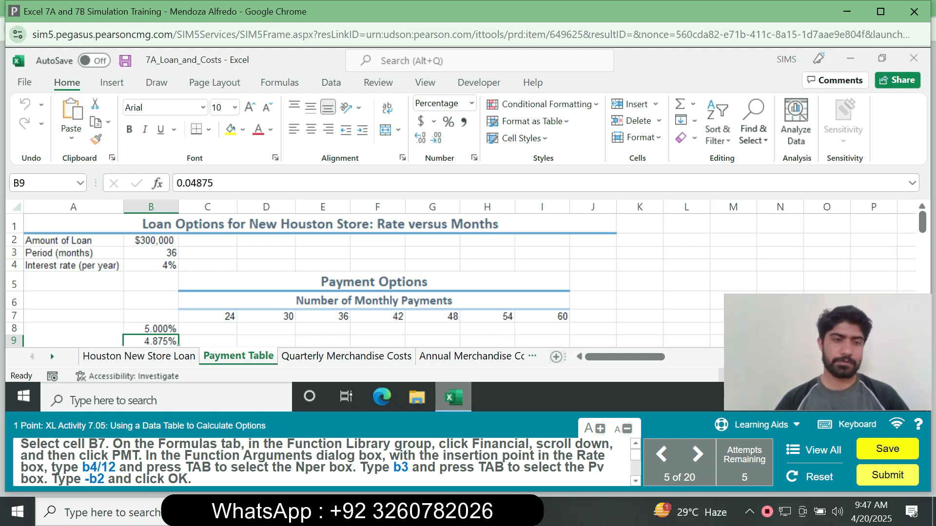
# Insert the financial function PMT in cell B7 of the Payment Table sheet.
pyautogui.click(151, 316)
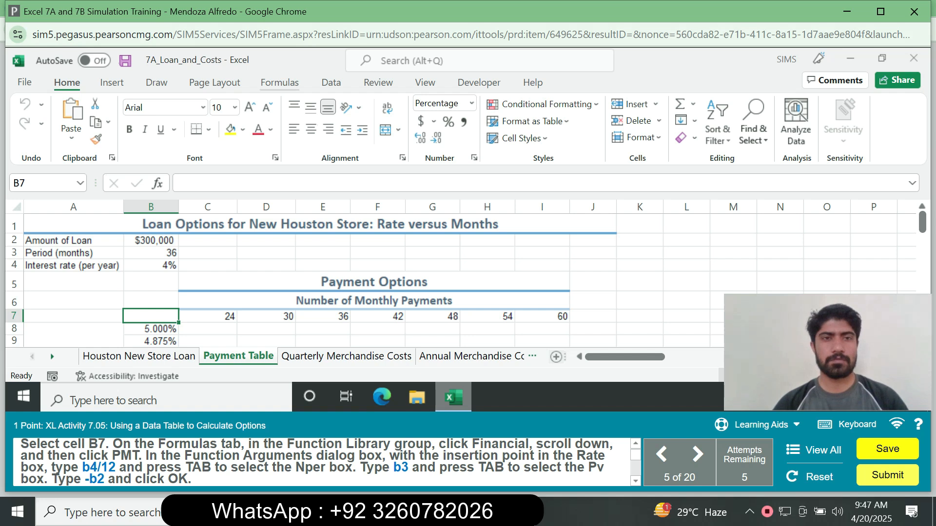
pyautogui.click(279, 82)
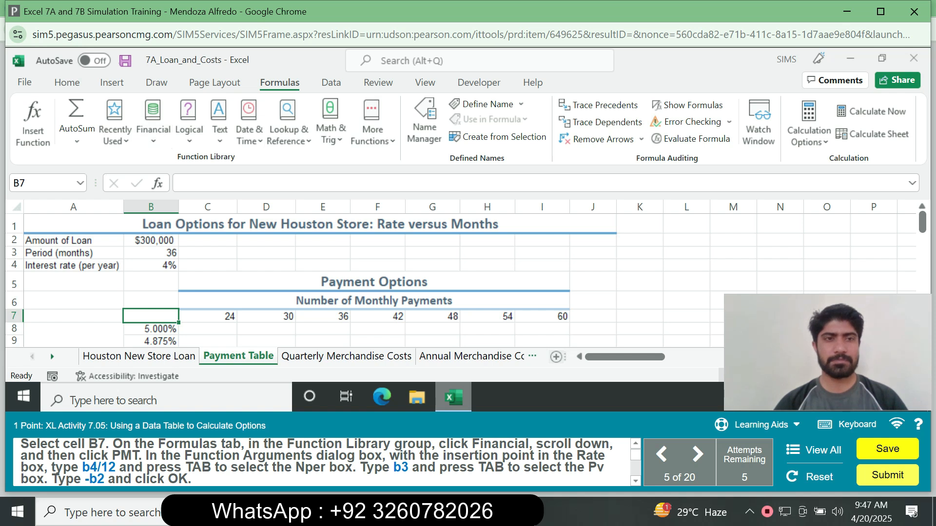
pyautogui.click(153, 122)
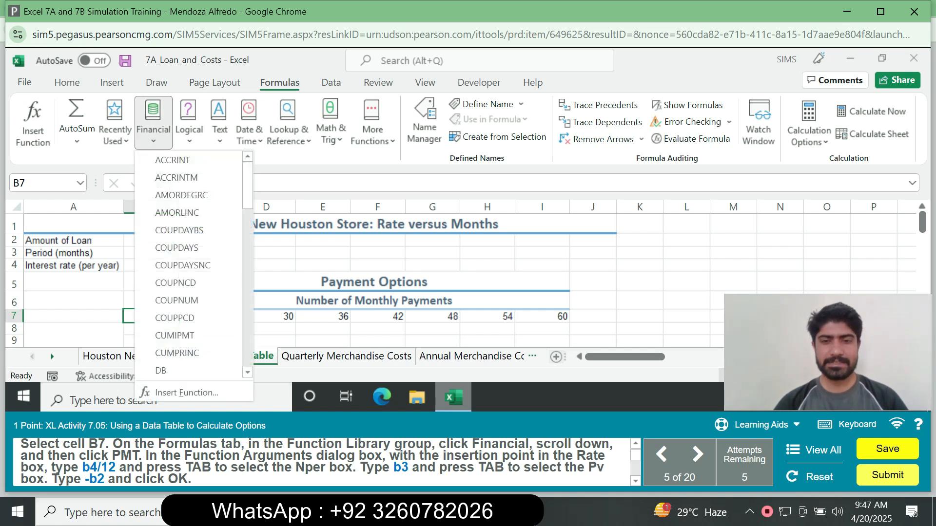
pyautogui.moveTo(248, 194); pyautogui.dragTo(248, 353)
pyautogui.scroll(3, 191, 264)
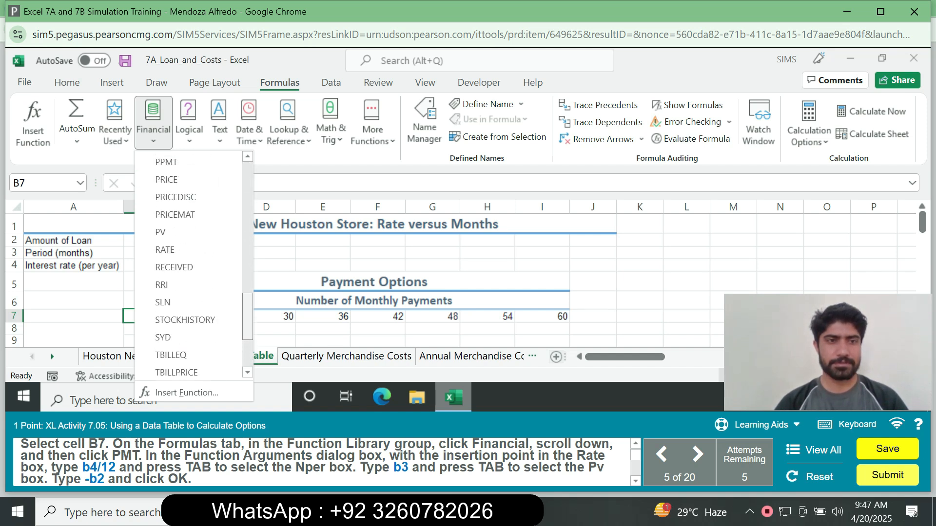
pyautogui.click(164, 166)
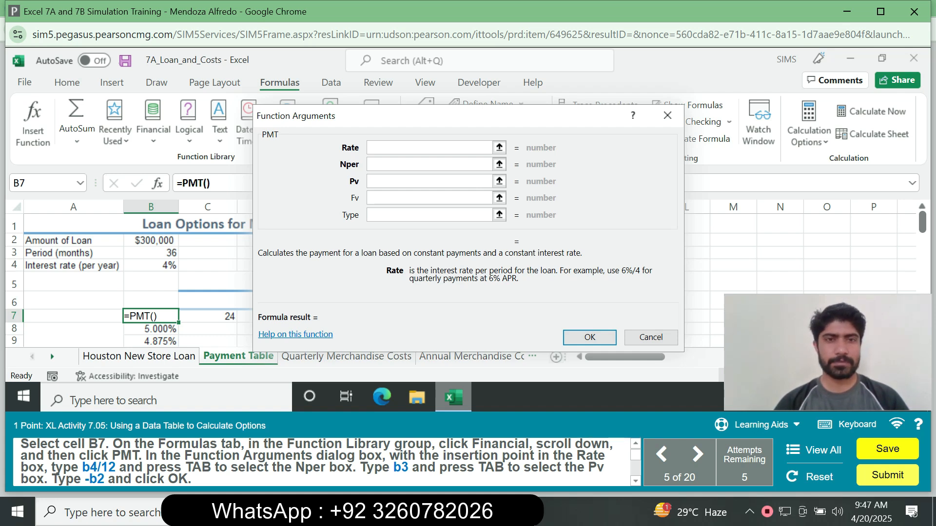
# Set the PMT arguments in cell B7 to Rate b4/12, Nper b3 and Pv -b2, and inspect the resulting formula.
pyautogui.click(429, 147)
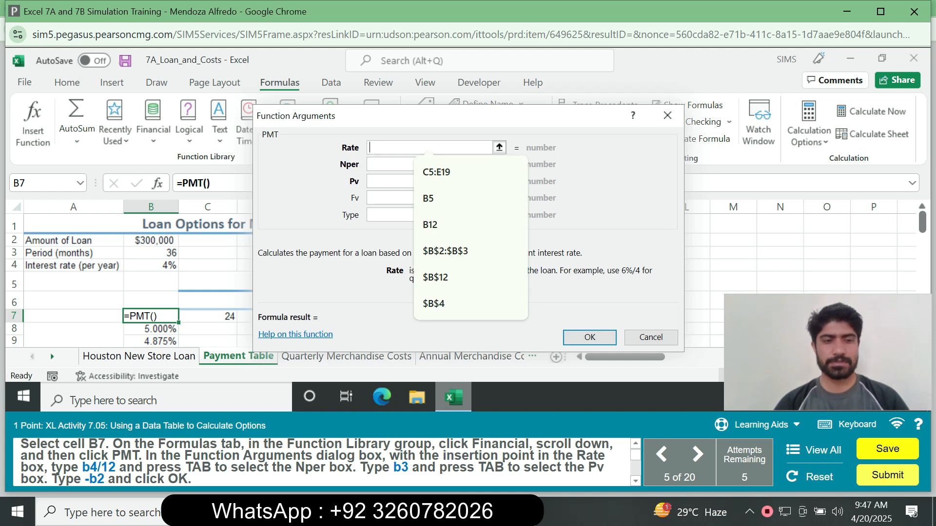
pyautogui.write('b4')
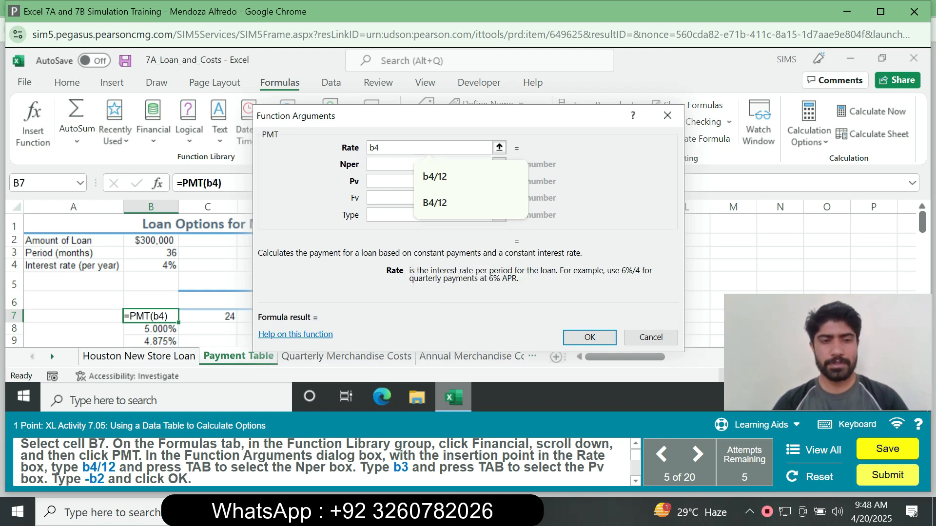
pyautogui.write('/12')
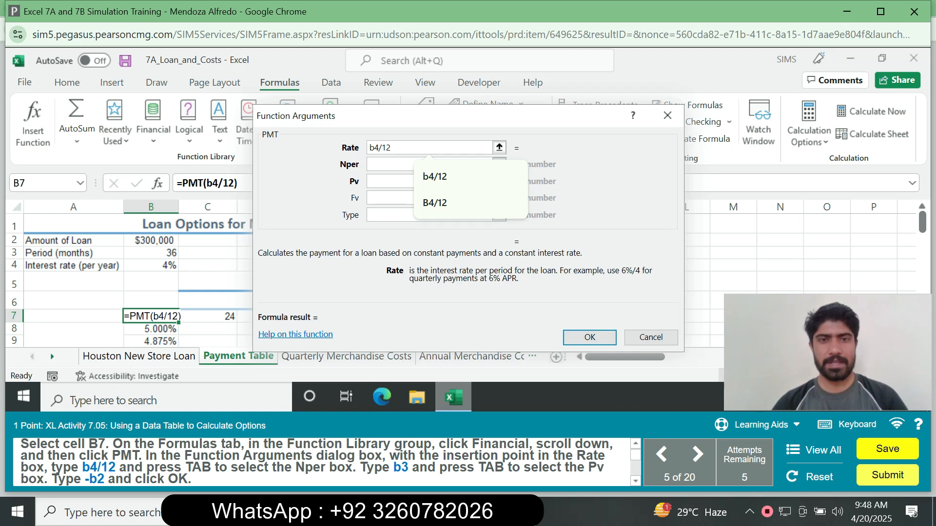
pyautogui.press('Tab')
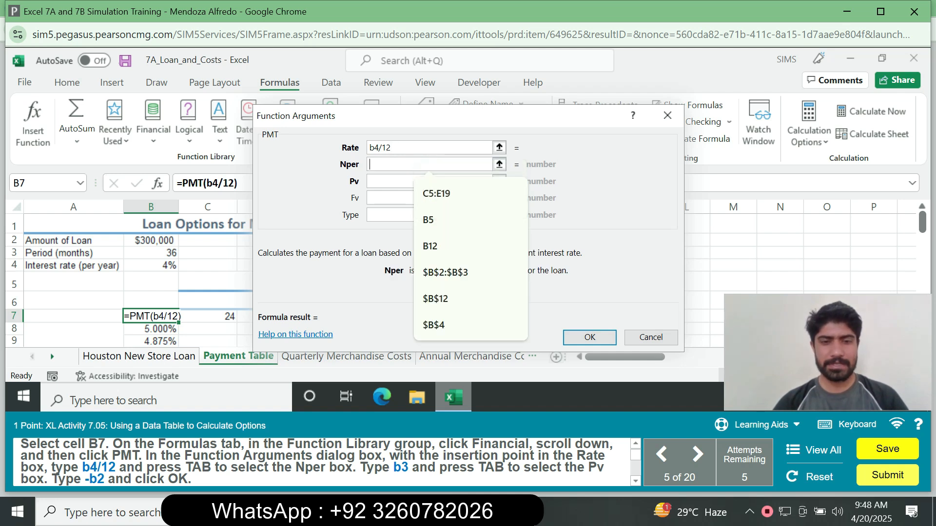
pyautogui.write('b3')
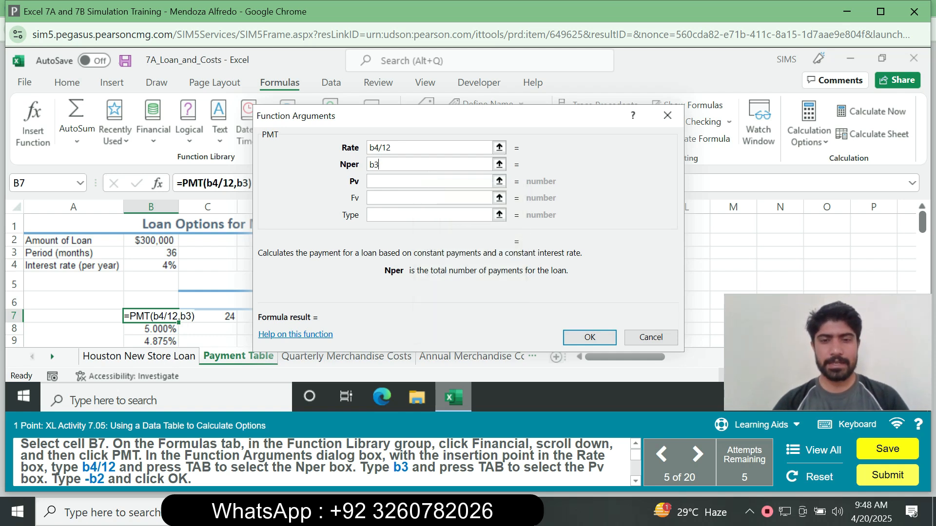
pyautogui.press('Tab')
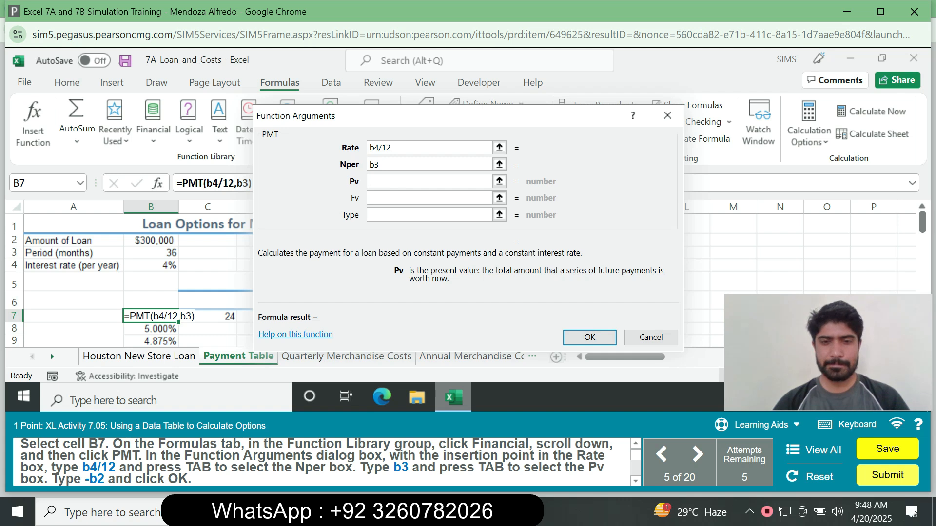
pyautogui.write('-')
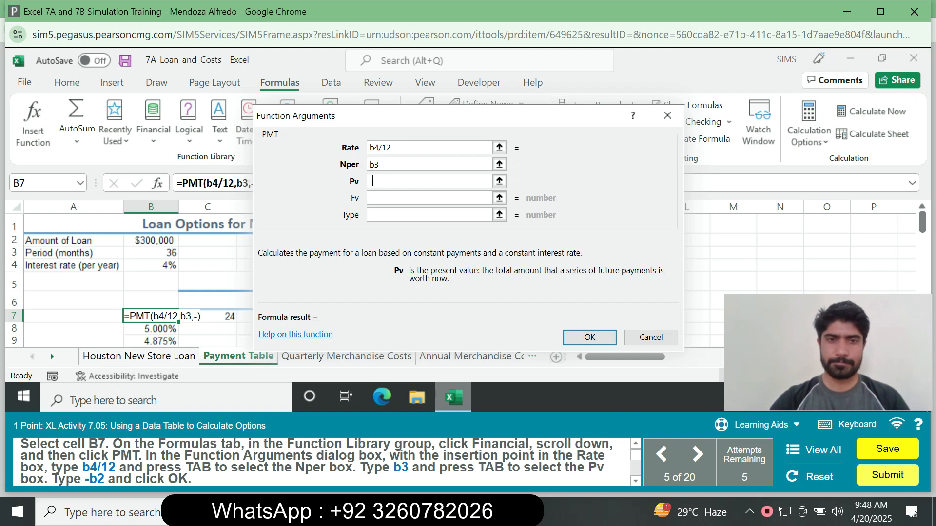
pyautogui.write('b2')
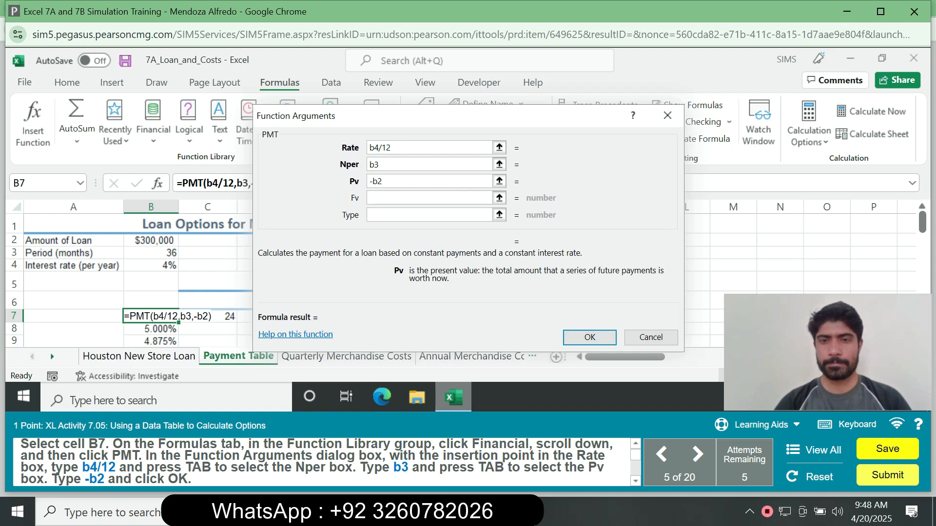
pyautogui.click(590, 338)
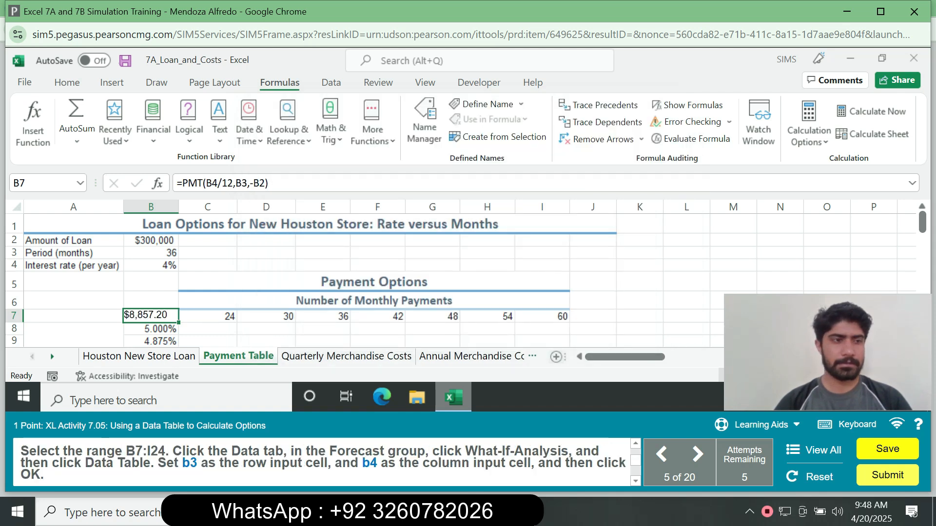
pyautogui.press('F2')
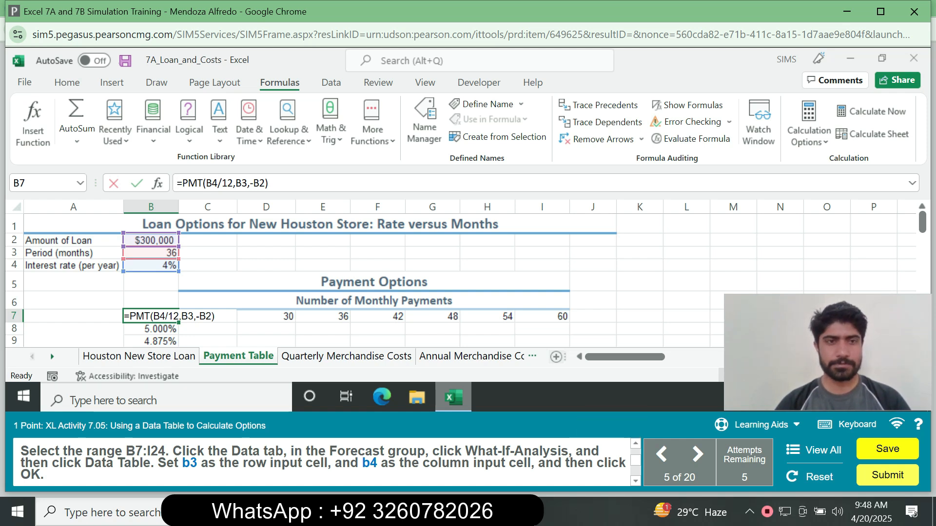
pyautogui.press('Escape')
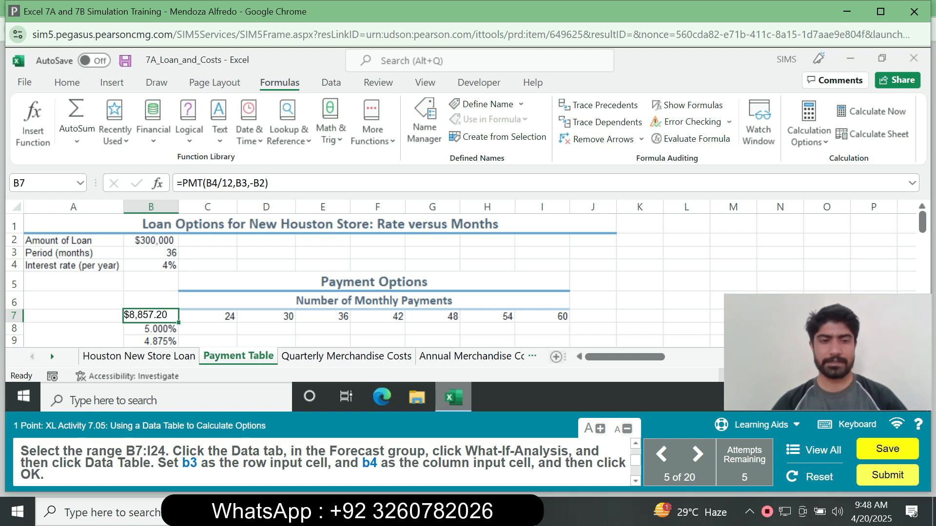
# Create a What-If data table over range B7:I24 with B3 as the row input cell and B4 as the column input cell.
pyautogui.click(43, 183)
pyautogui.write('B7:I24')
pyautogui.press('Return')
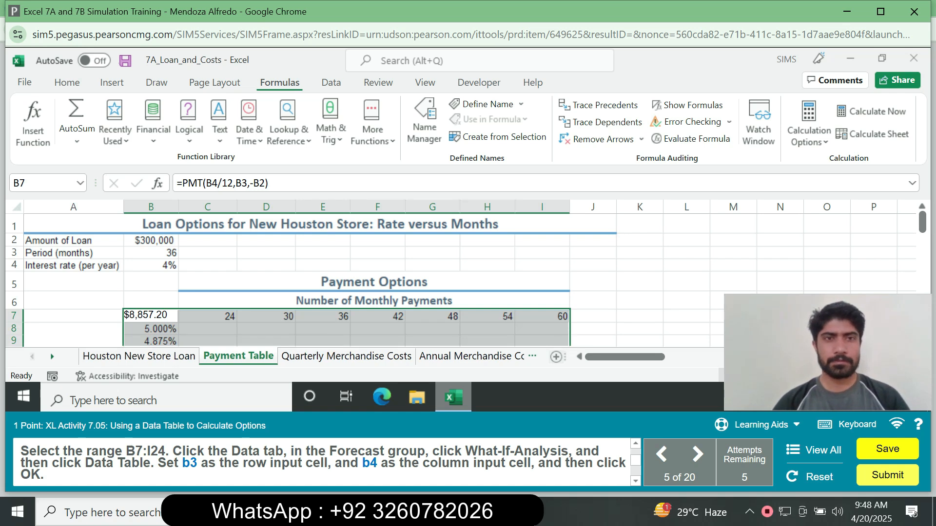
pyautogui.click(331, 83)
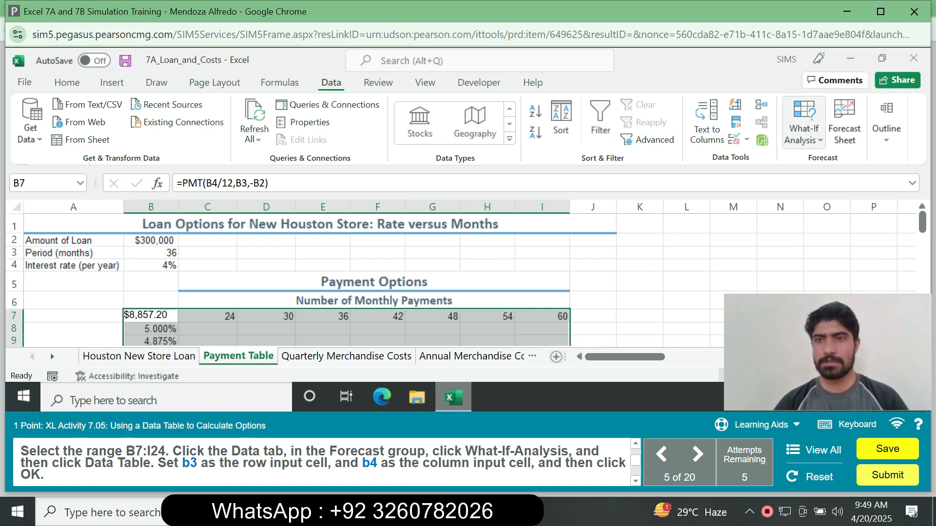
pyautogui.click(804, 124)
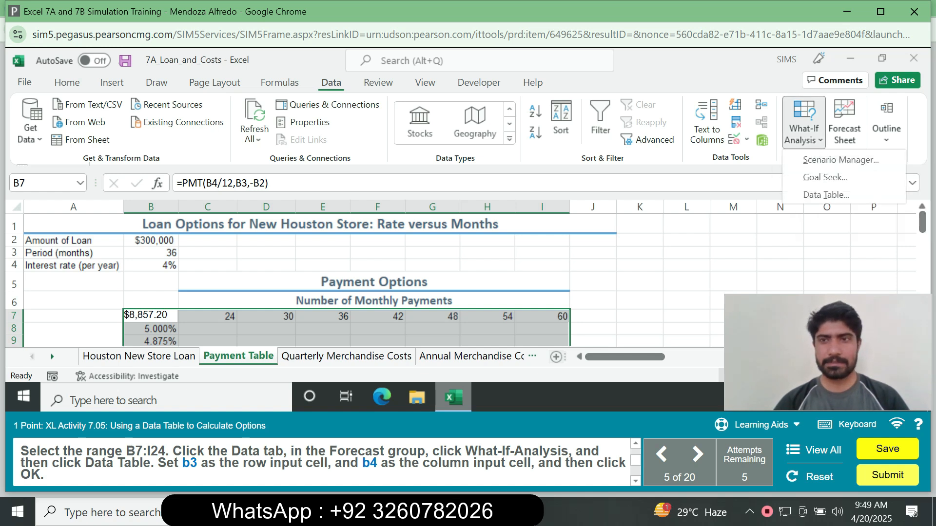
pyautogui.click(829, 195)
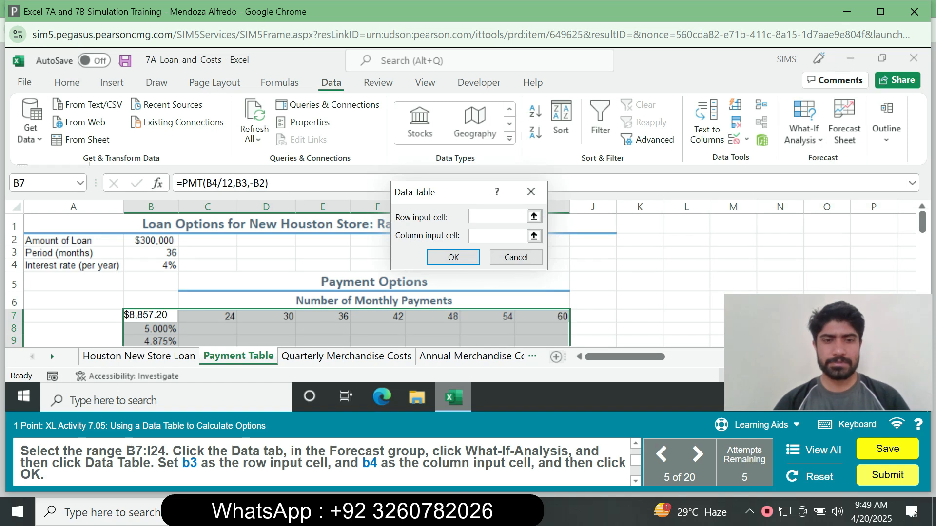
pyautogui.click(151, 253)
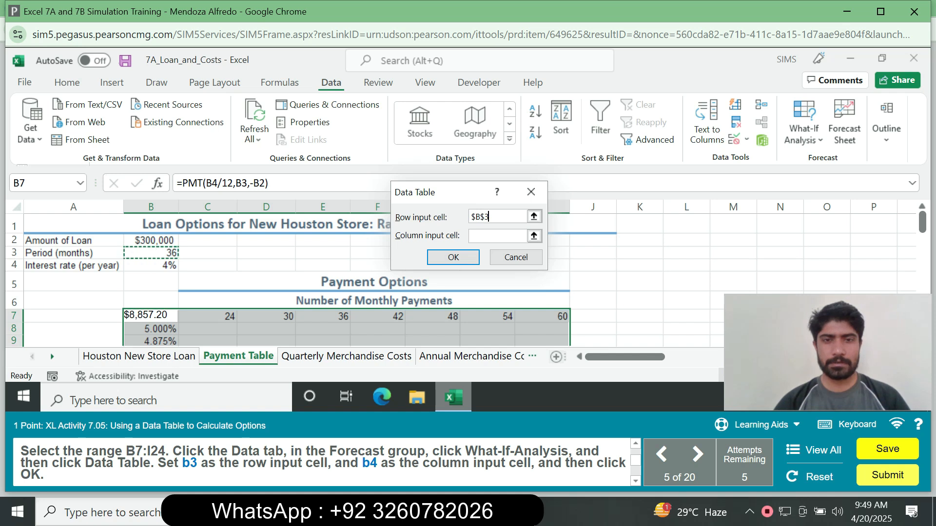
pyautogui.click(497, 236)
pyautogui.click(151, 265)
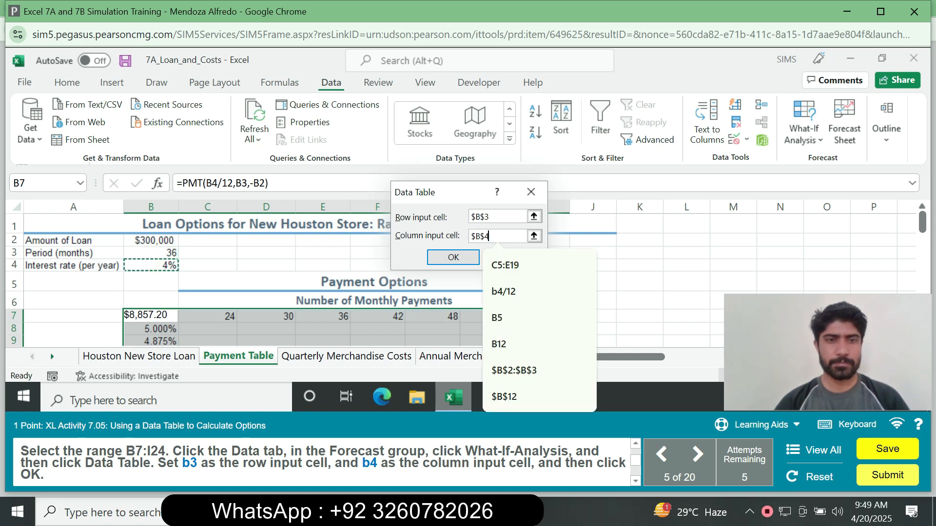
pyautogui.press('Return')
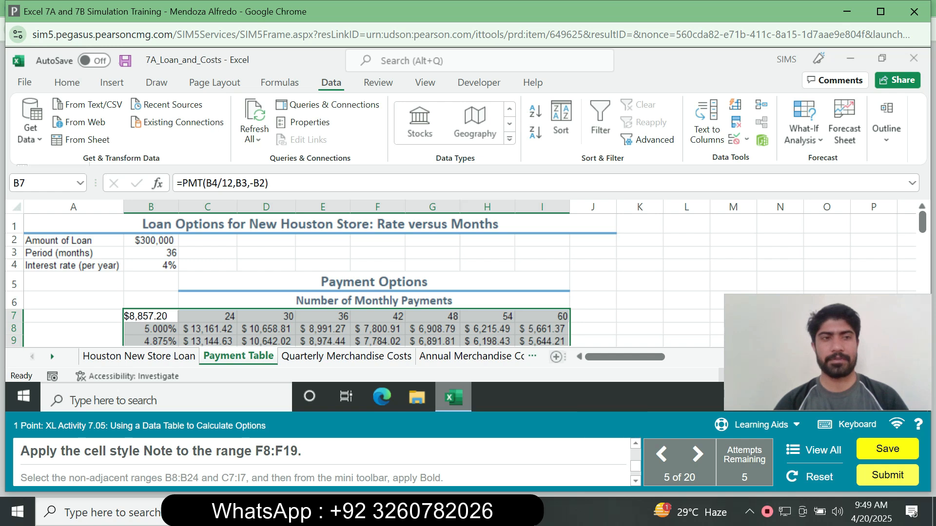
# Apply the Note cell style to the range F8:F19 of the payment table.
pyautogui.click(38, 183)
pyautogui.write('F8')
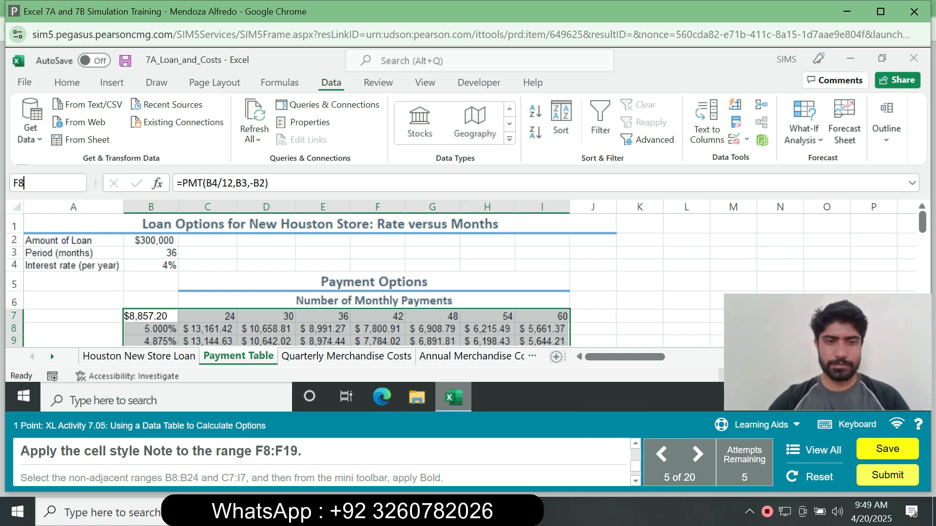
pyautogui.write(':F19')
pyautogui.press('Return')
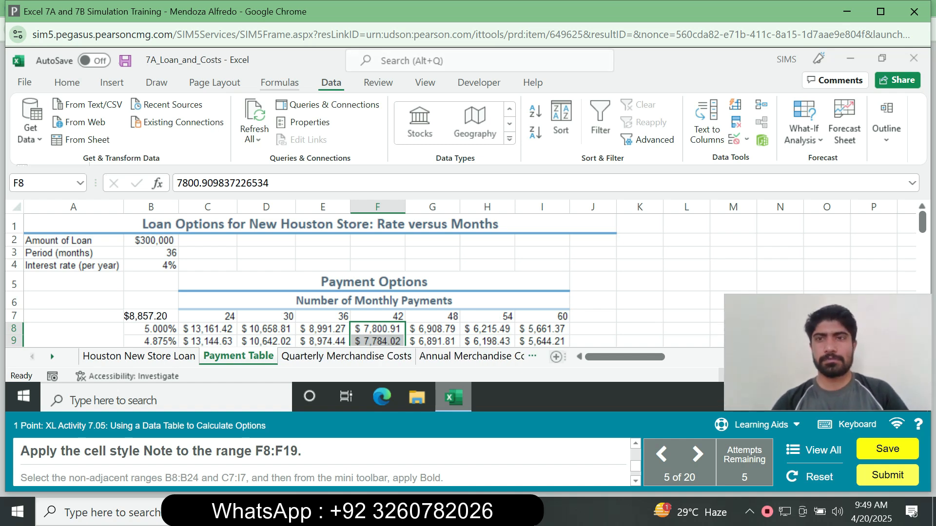
pyautogui.click(67, 83)
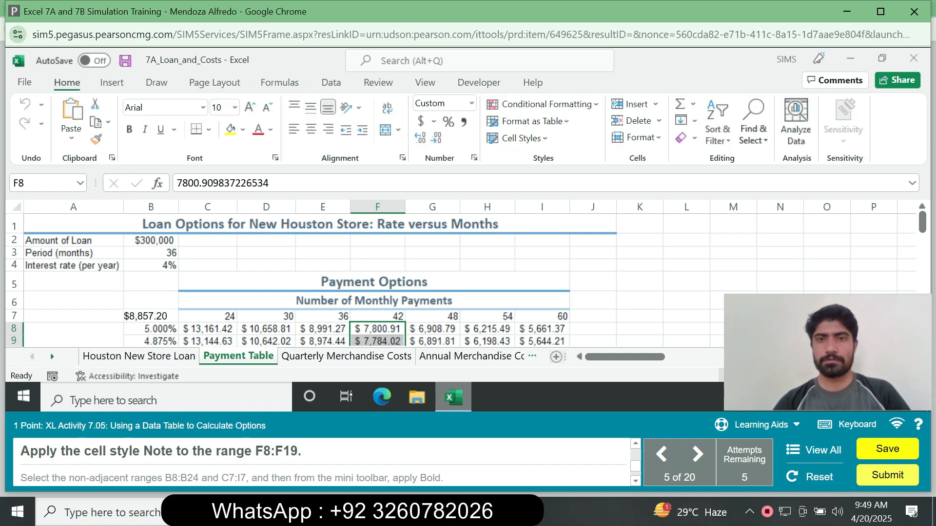
pyautogui.click(520, 138)
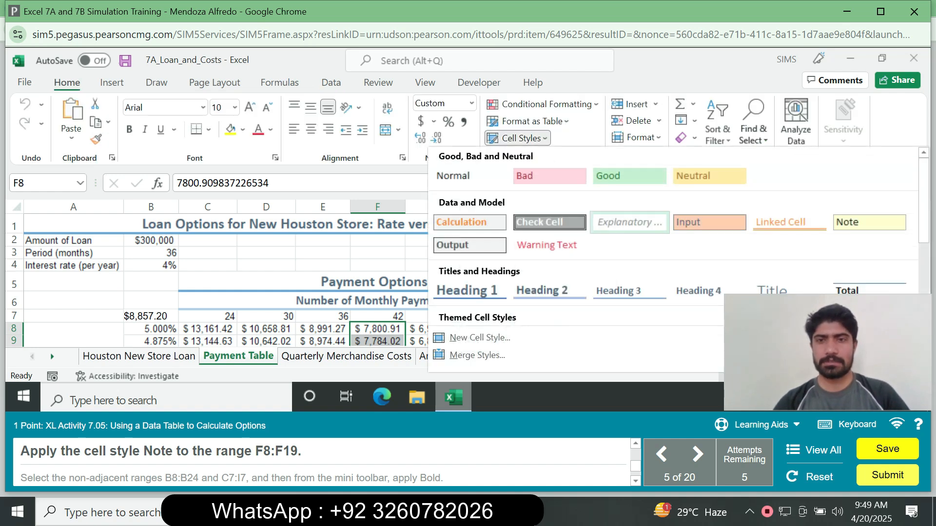
pyautogui.click(869, 222)
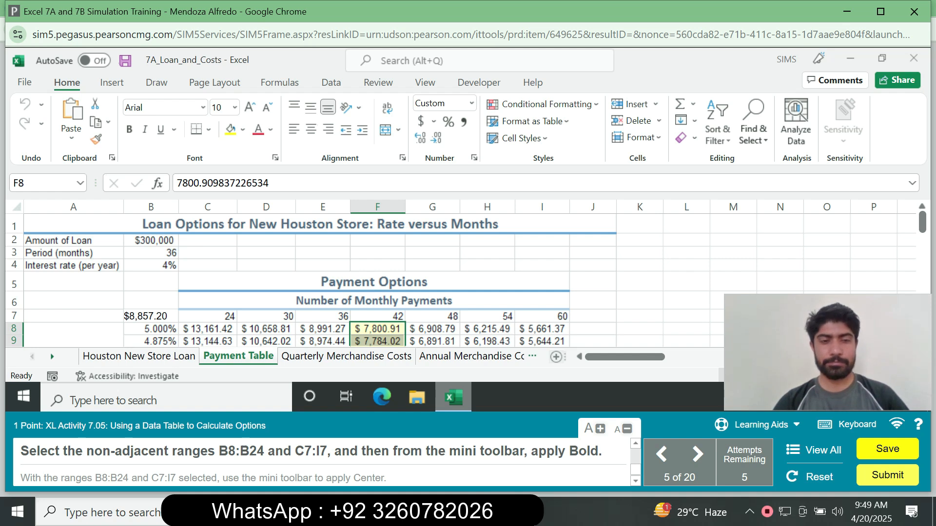
# Make the interest rates in B8:B24 and the numbers of payments in C7:I7 bold.
pyautogui.moveTo(218, 451); pyautogui.dragTo(264, 451)
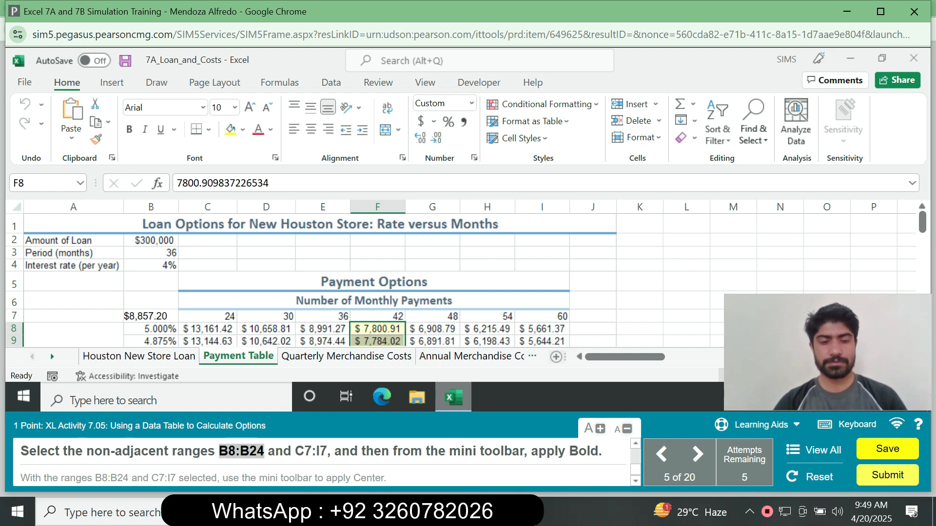
pyautogui.click(43, 184)
pyautogui.hotkey('ctrl', 'v')
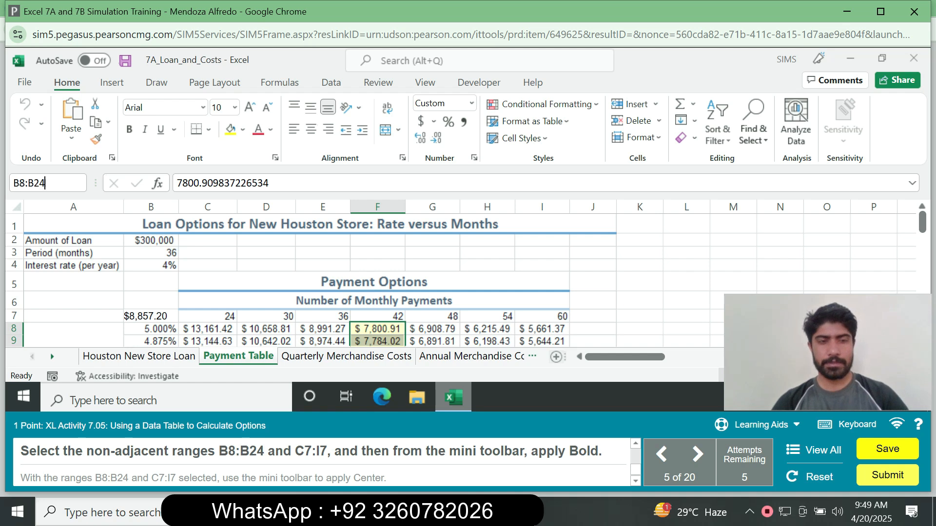
pyautogui.press('Return')
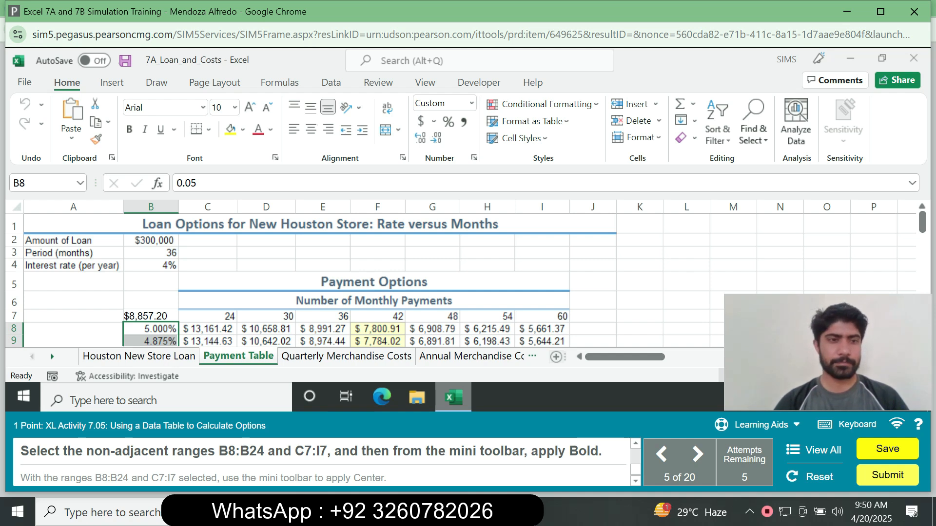
pyautogui.moveTo(208, 316); pyautogui.dragTo(542, 316)
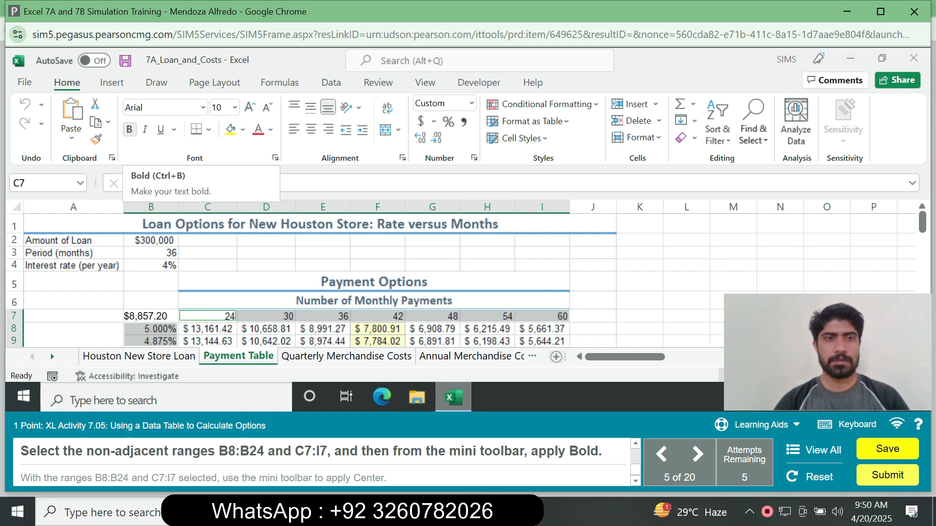
pyautogui.click(129, 129)
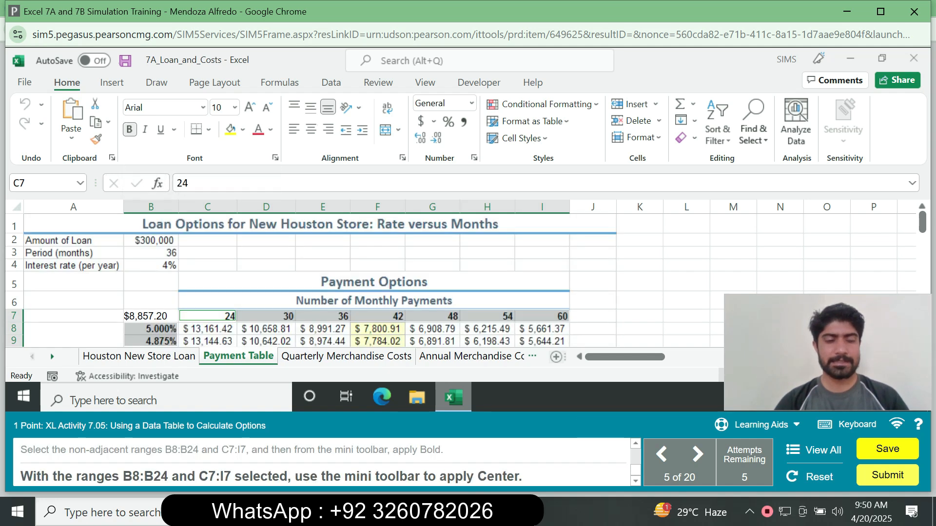
# Center the contents of the non-adjacent ranges B8:B24 and C7:I7.
pyautogui.moveTo(132, 476); pyautogui.dragTo(168, 477)
pyautogui.click(160, 477)
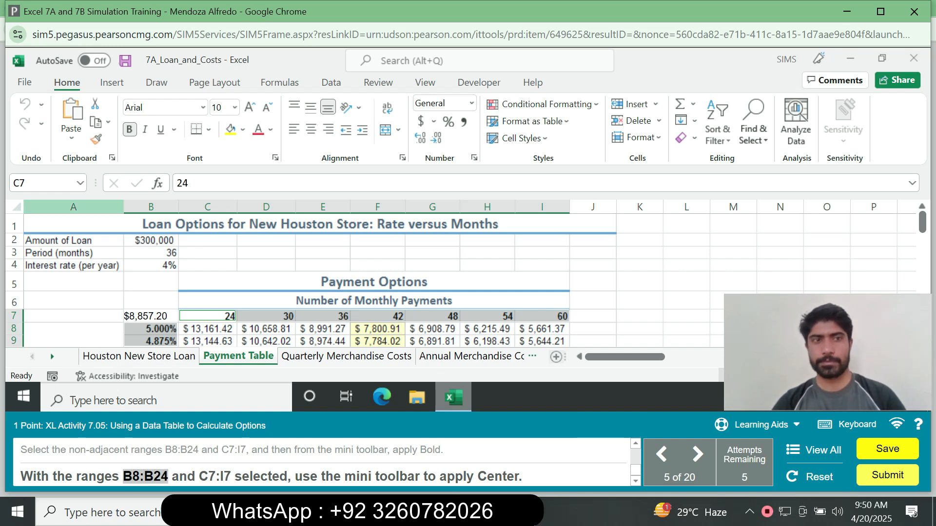
pyautogui.click(42, 183)
pyautogui.hotkey('ctrl', 'v')
pyautogui.press('Return')
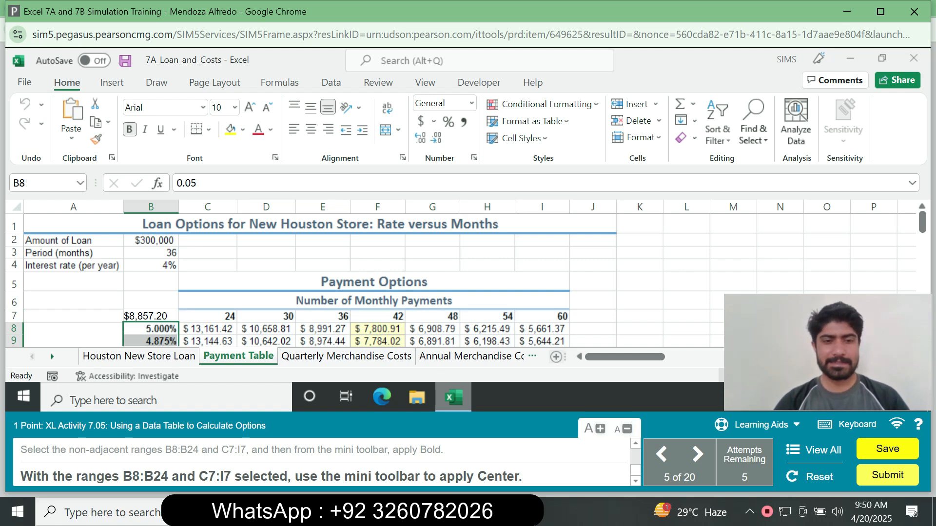
pyautogui.moveTo(208, 316); pyautogui.dragTo(542, 317)
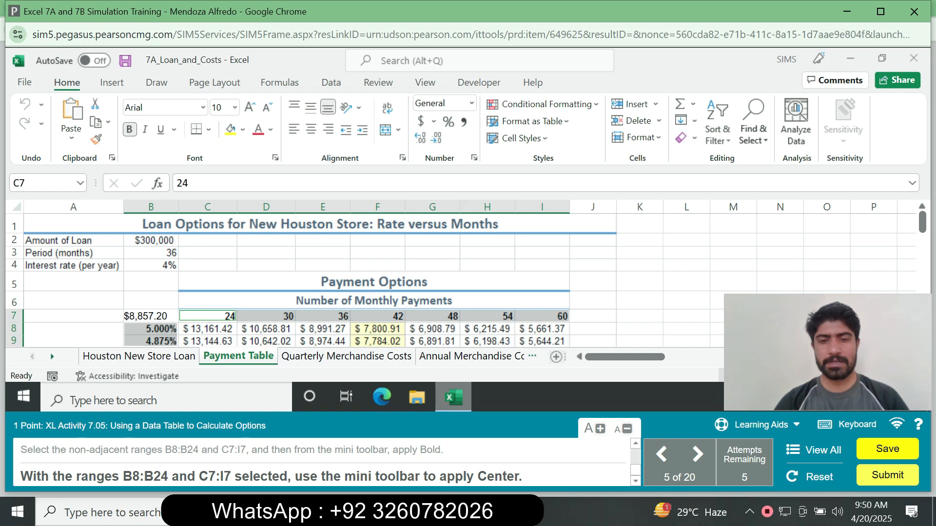
pyautogui.click(311, 129)
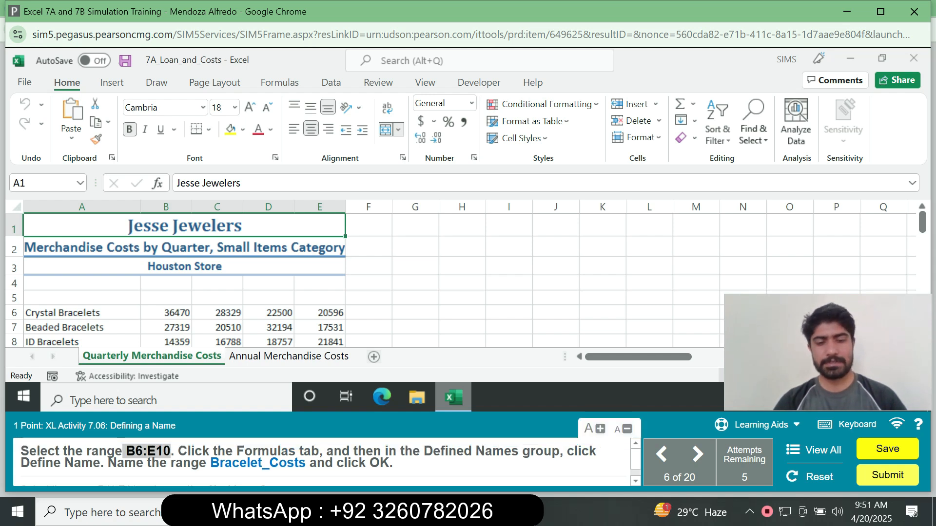
pyautogui.click(39, 183)
pyautogui.hotkey('ctrl', 'v')
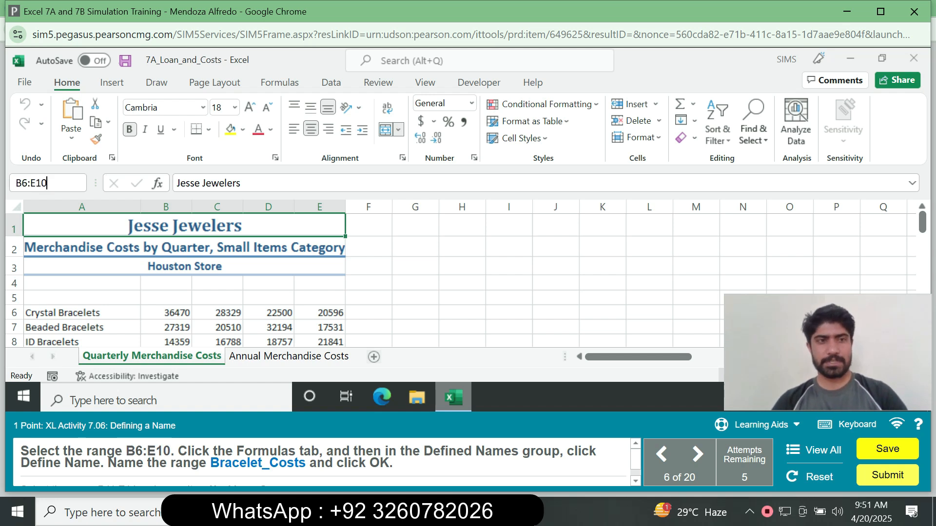
pyautogui.press('Return')
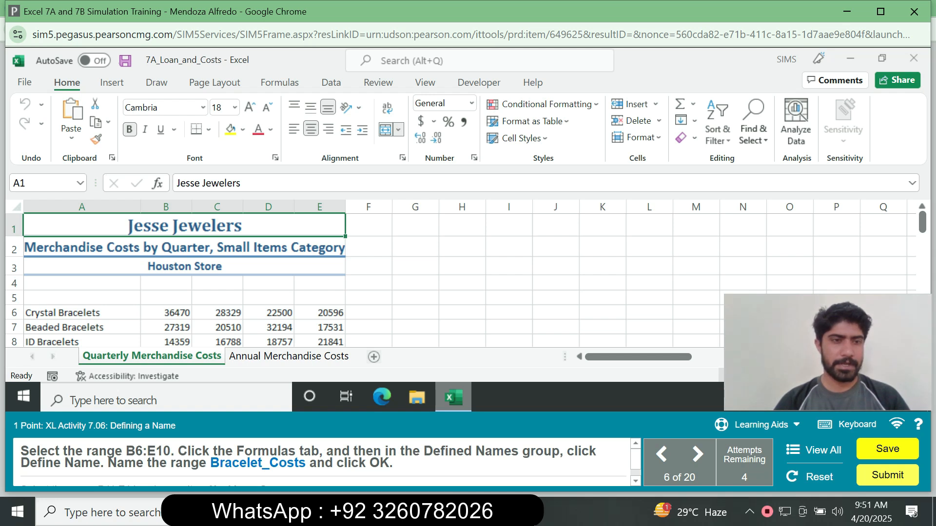
pyautogui.click(166, 298)
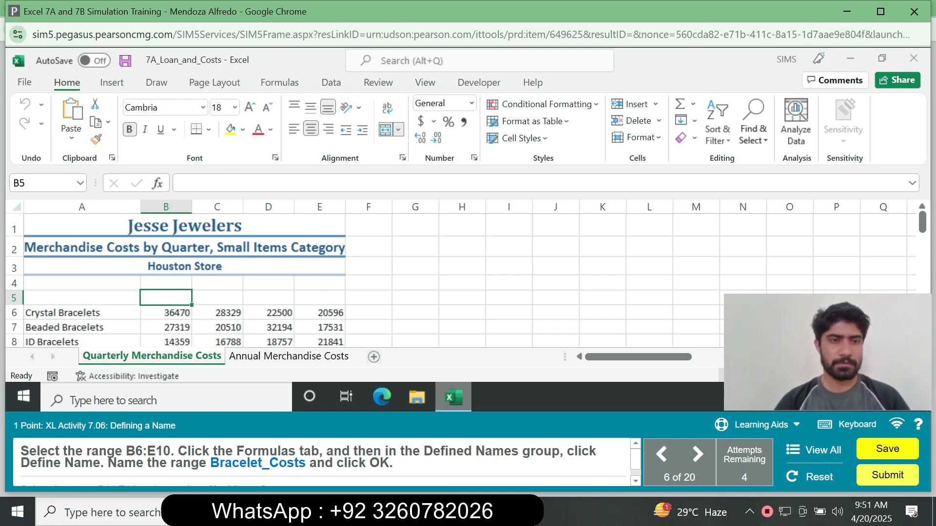
# Select the bracelet costs in B6:E10 and open a new name definition for that range.
pyautogui.click(166, 313)
pyautogui.moveTo(166, 313); pyautogui.dragTo(320, 236)
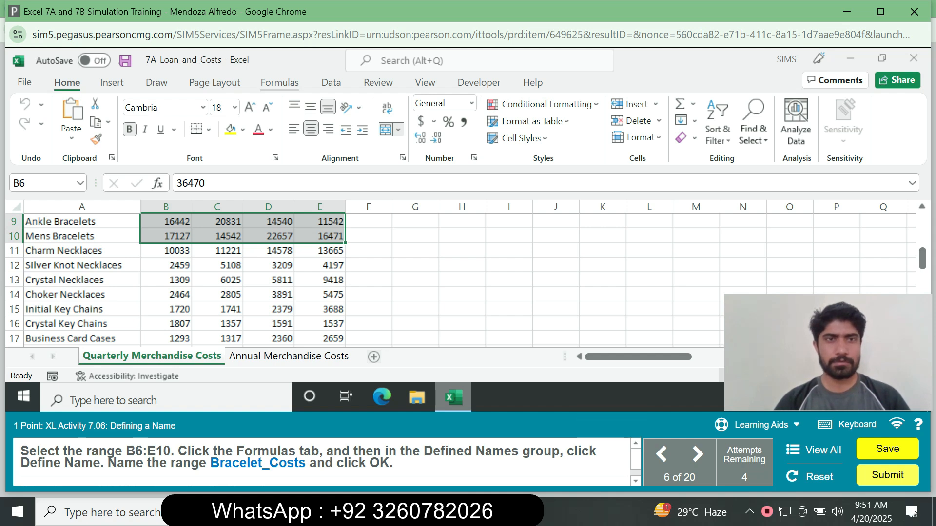
pyautogui.click(279, 83)
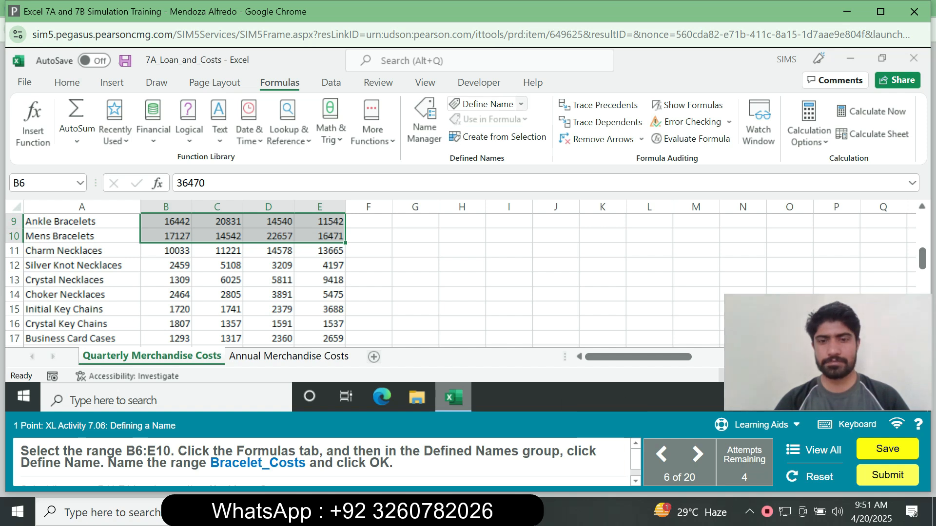
pyautogui.click(520, 104)
pyautogui.click(487, 119)
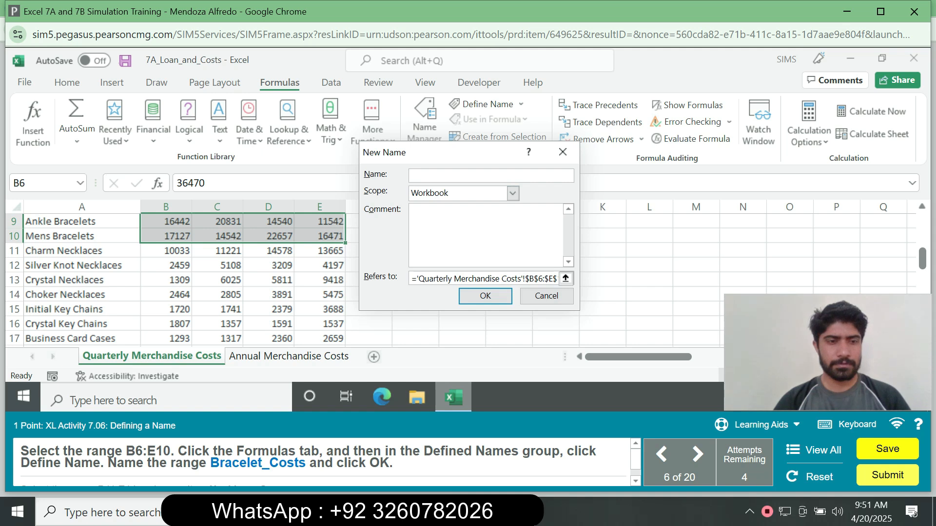
pyautogui.moveTo(210, 464); pyautogui.dragTo(305, 463)
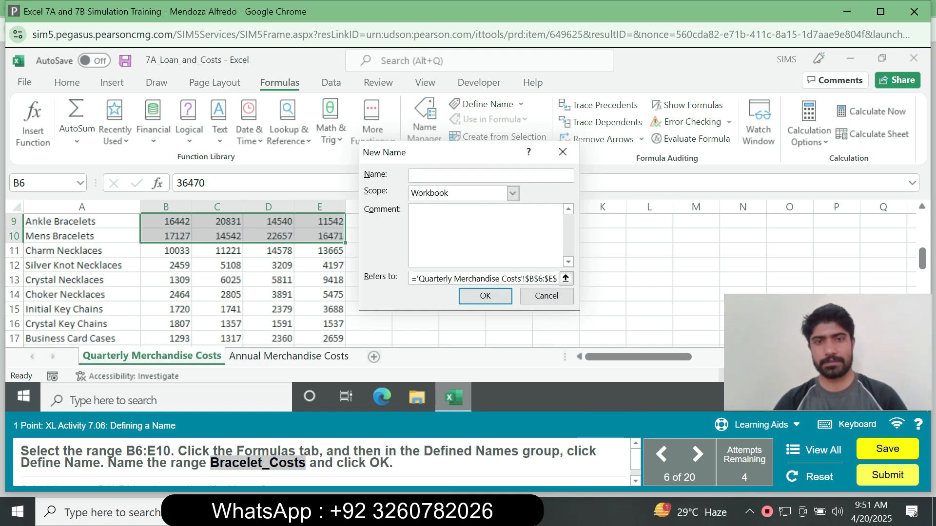
pyautogui.click(453, 176)
pyautogui.write('B6:E10')
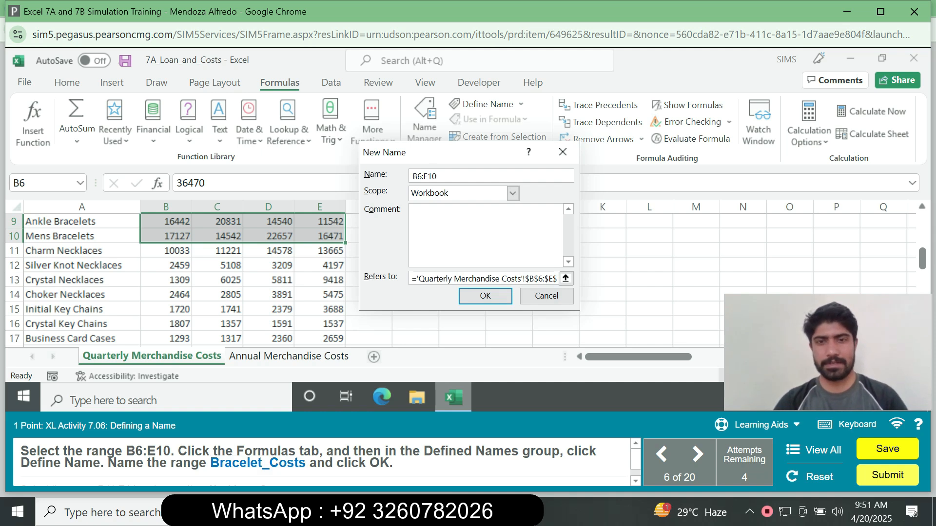
pyautogui.press('Return')
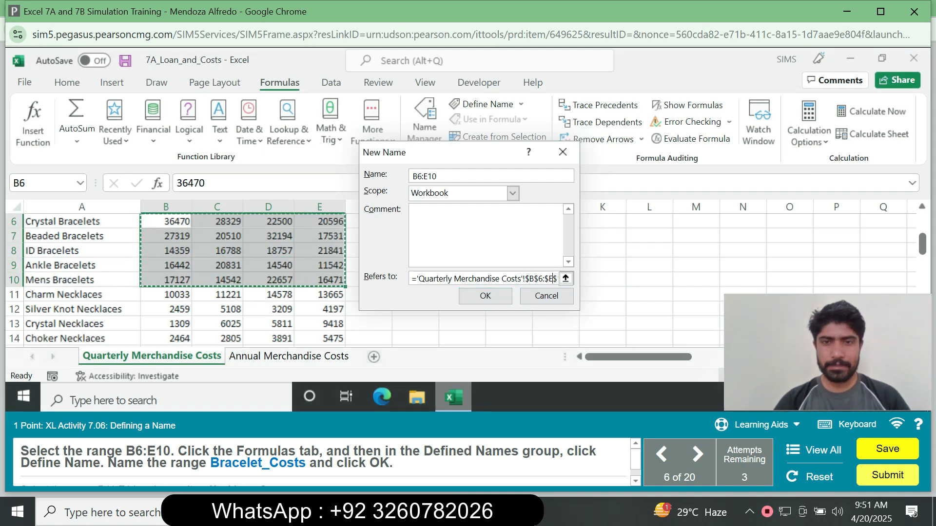
pyautogui.click(565, 278)
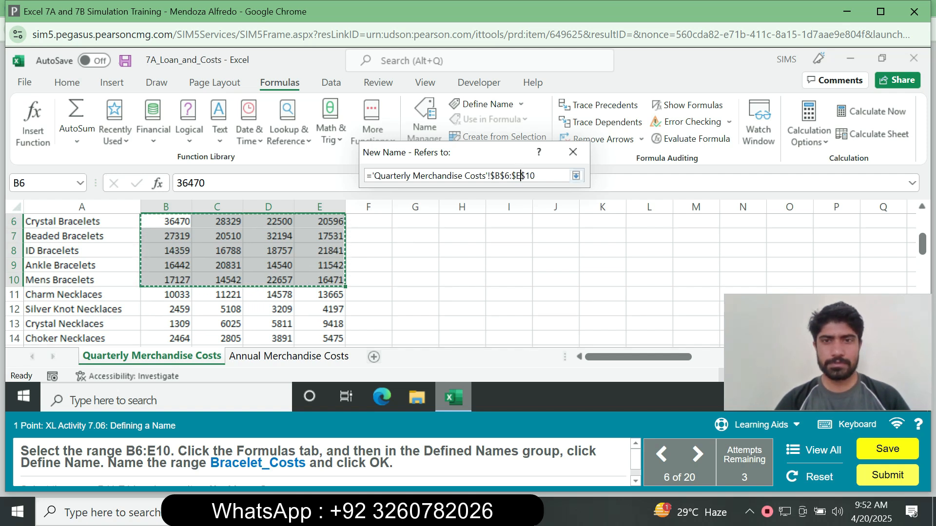
pyautogui.press('Return')
# Define the name Bracelet_Costs for the selected range B6:E10, replacing the wrong entry in the name definition.
pyautogui.click(425, 177)
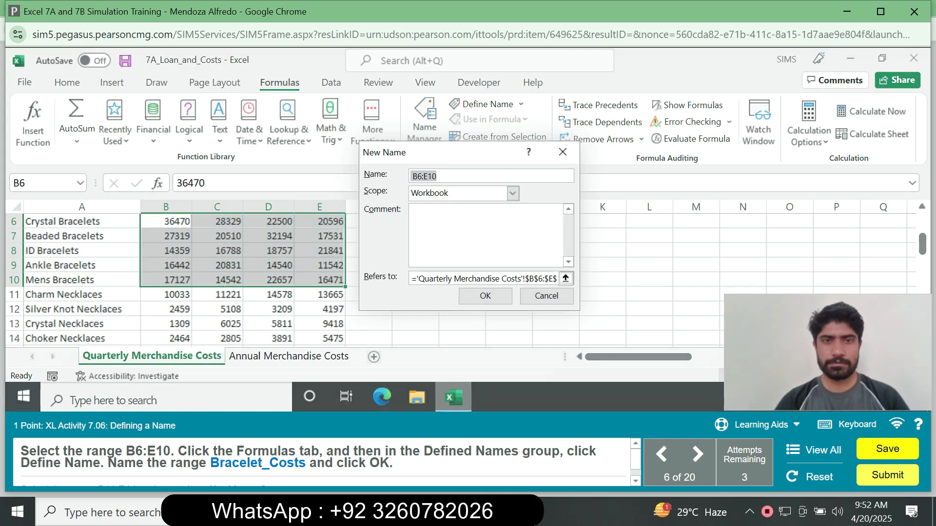
pyautogui.write('Brac')
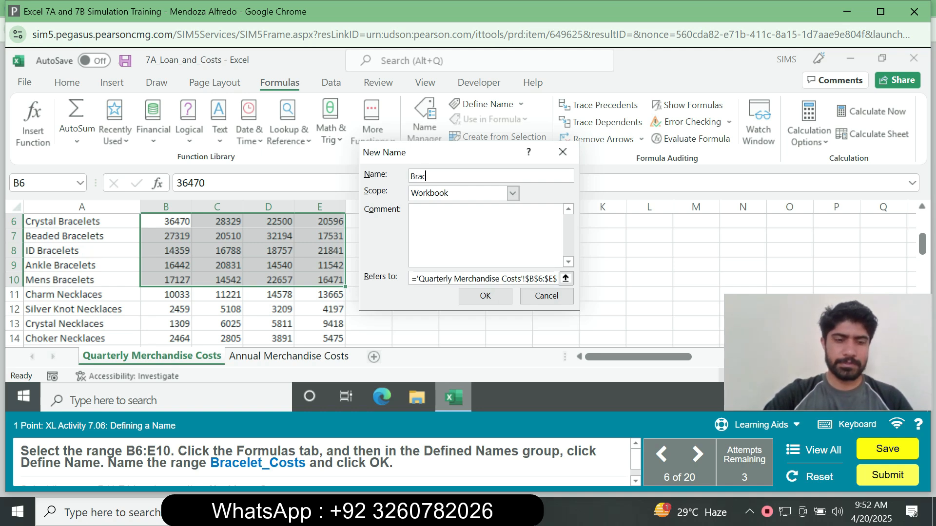
pyautogui.write('elet')
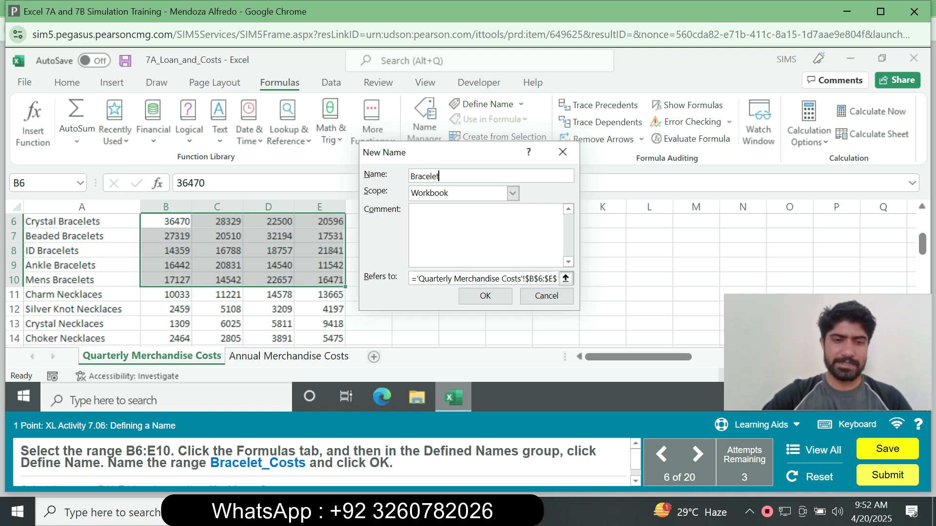
pyautogui.write('_C')
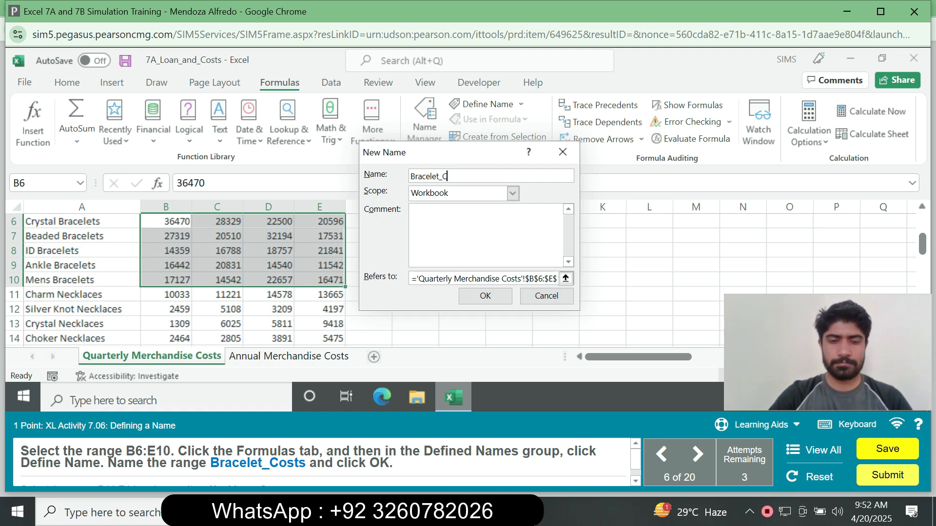
pyautogui.write('os')
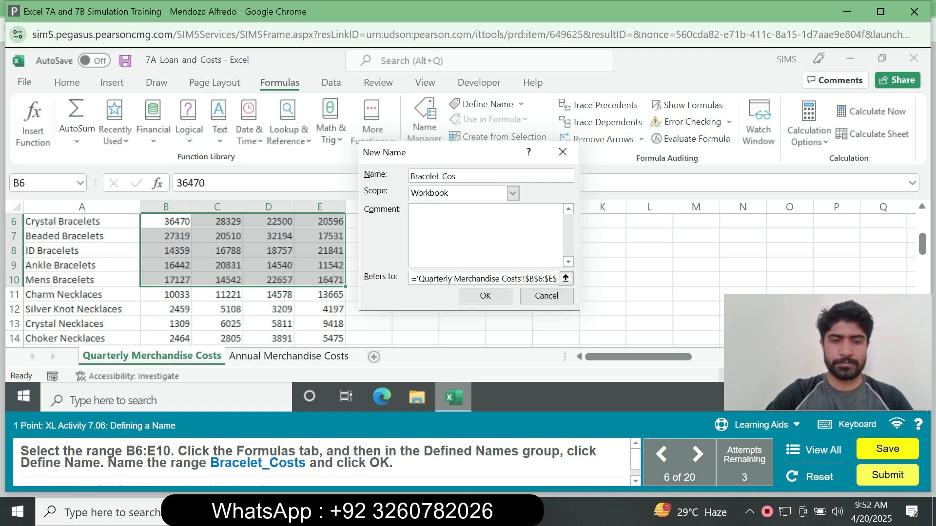
pyautogui.write('ts')
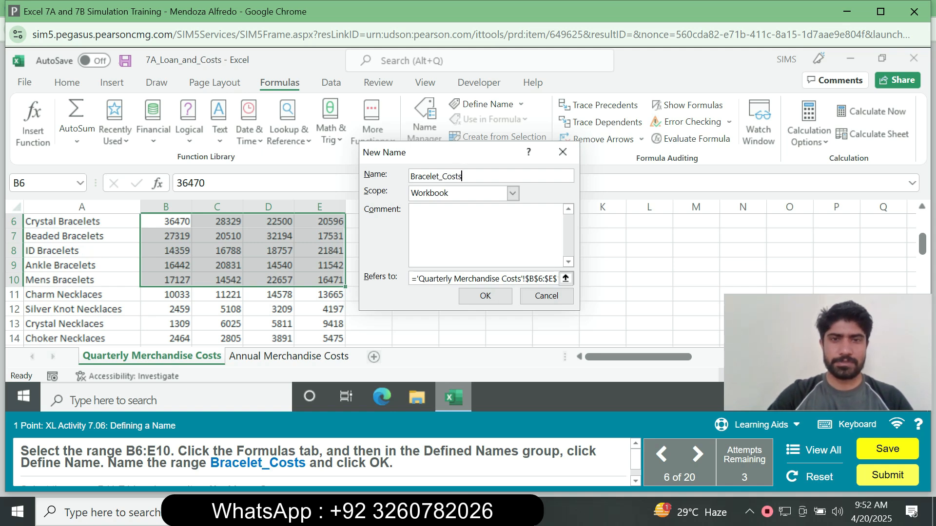
pyautogui.press('Return')
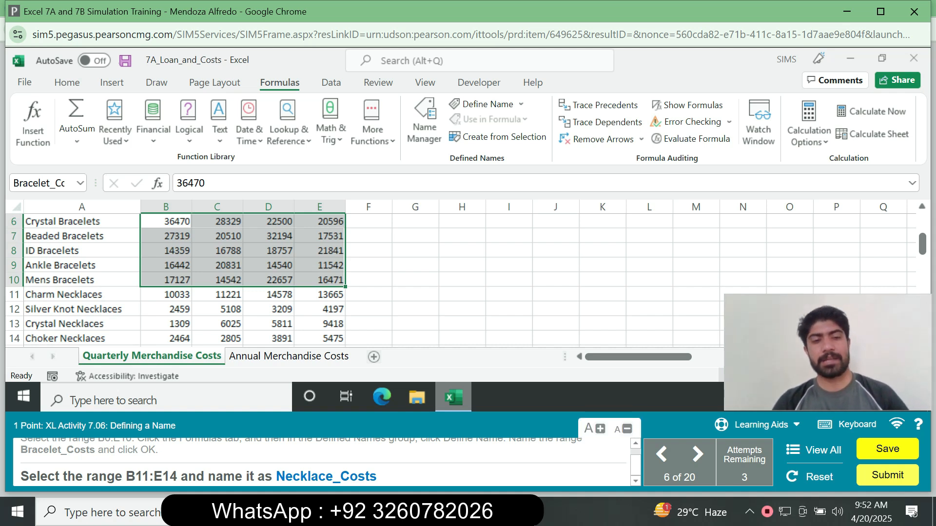
# Select the necklace costs in B11:E14 and name the range Necklace_Costs.
pyautogui.moveTo(126, 477); pyautogui.dragTo(177, 477)
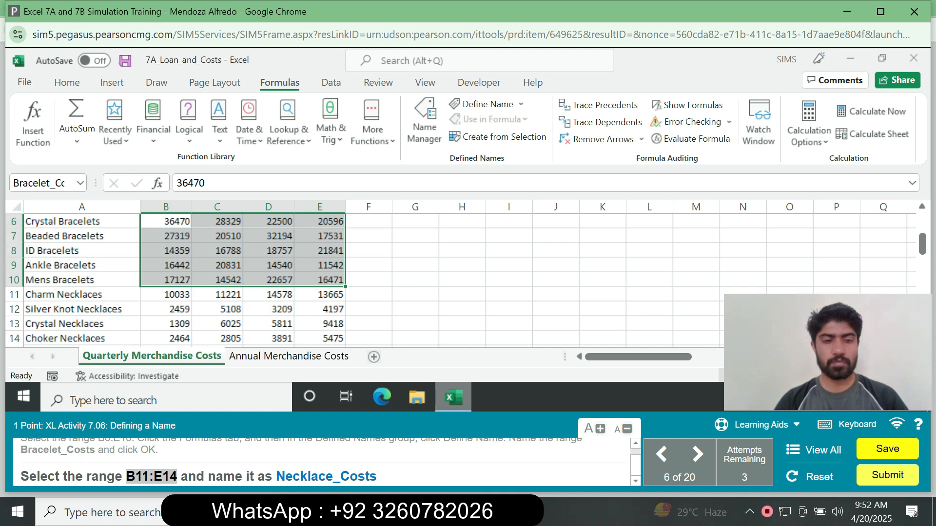
pyautogui.hotkey('ctrl', 'c')
pyautogui.click(39, 183)
pyautogui.hotkey('ctrl', 'v')
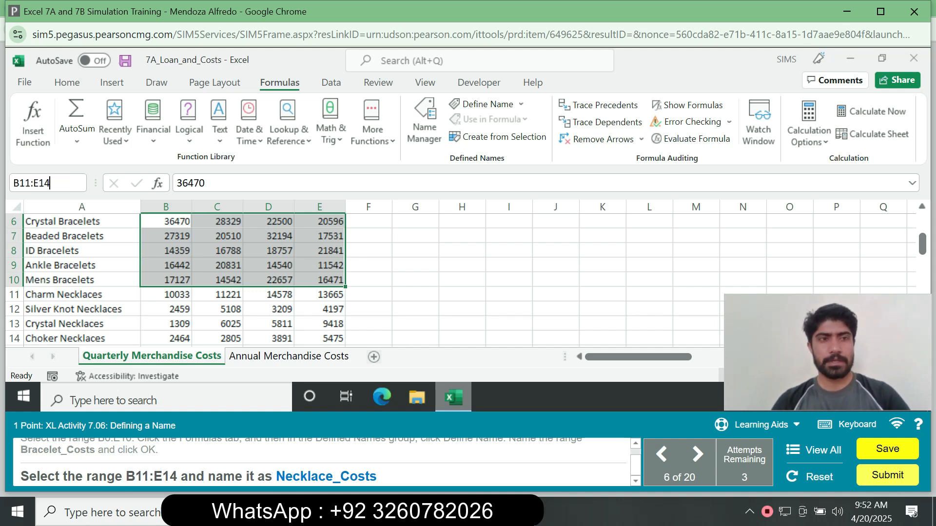
pyautogui.press('Return')
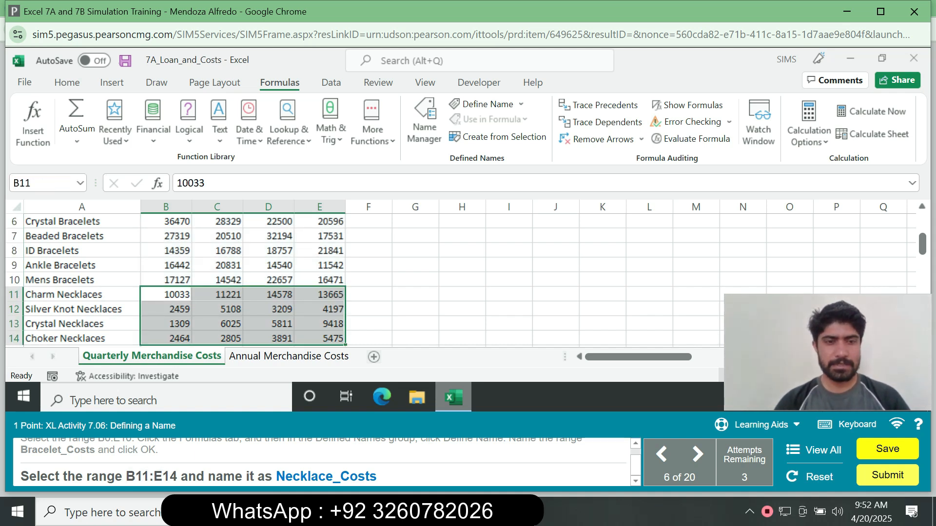
pyautogui.moveTo(276, 477); pyautogui.dragTo(377, 477)
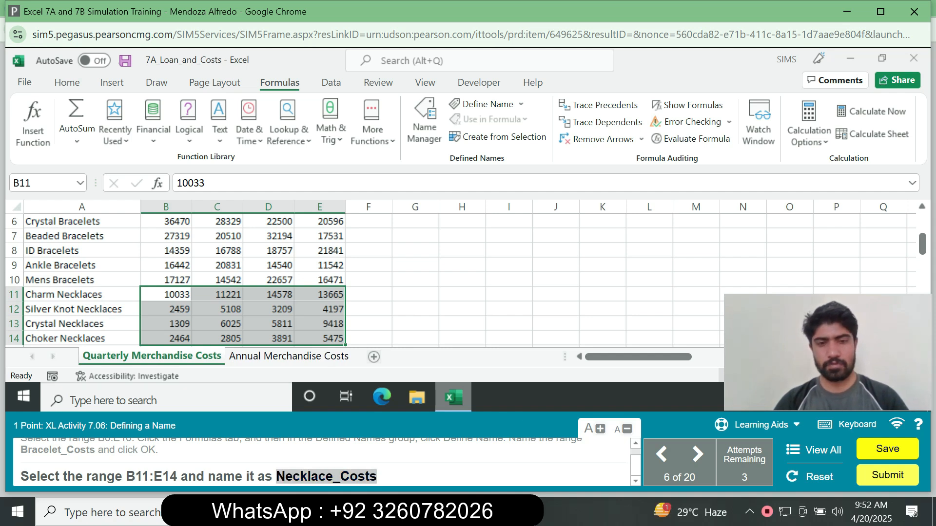
pyautogui.click(39, 184)
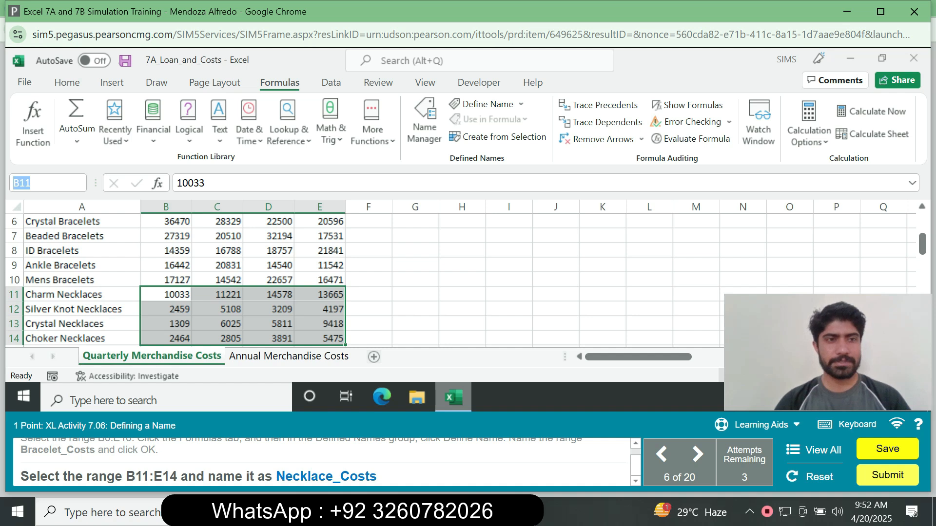
pyautogui.hotkey('ctrl', 'v')
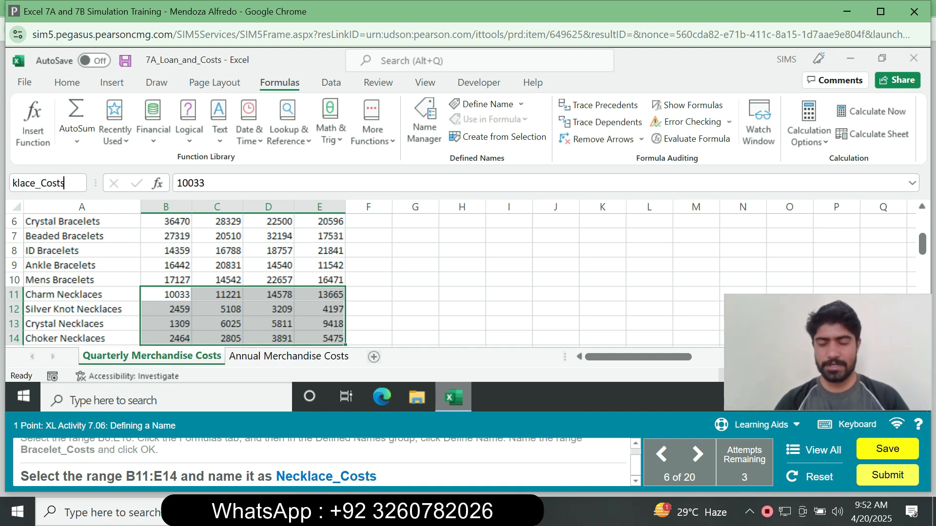
pyautogui.press('Return')
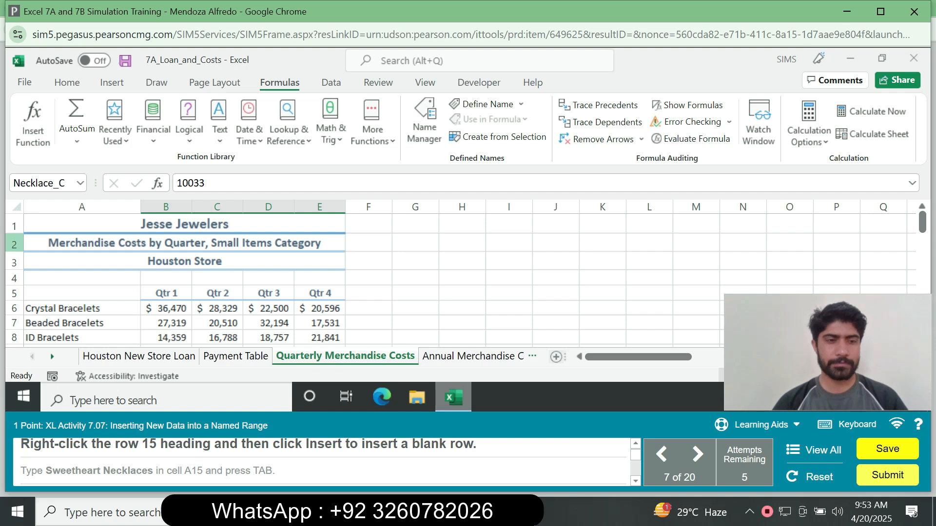
pyautogui.click(39, 183)
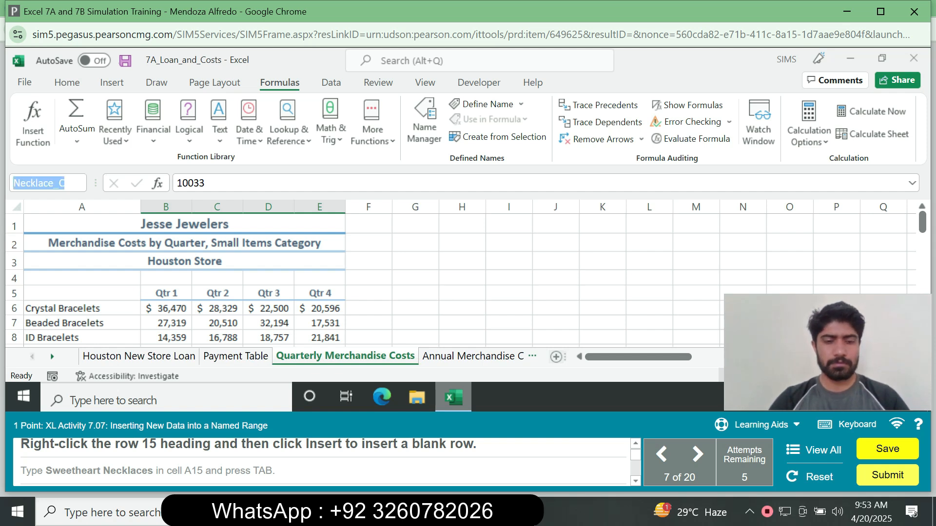
pyautogui.write('15')
pyautogui.press('Return')
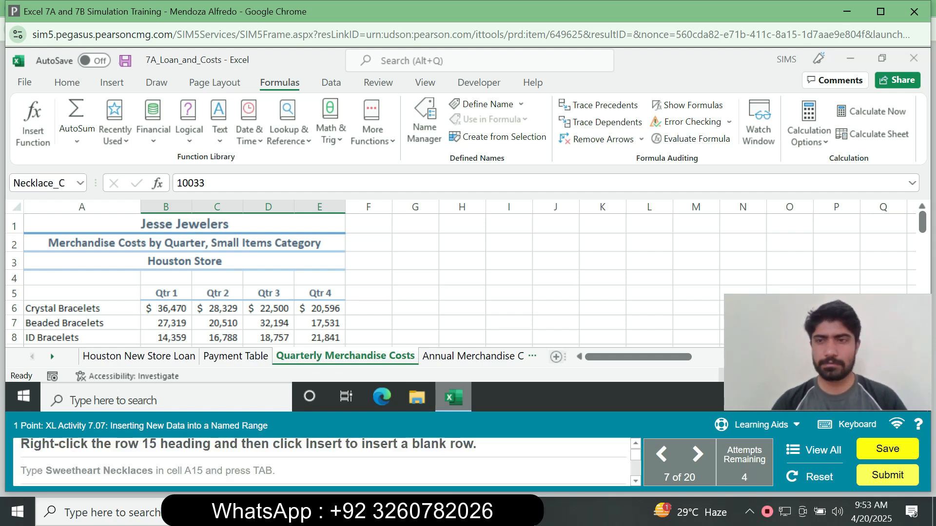
# Insert a blank row at row 15, above Initial Key Chains.
pyautogui.scroll(-1, 371, 280)
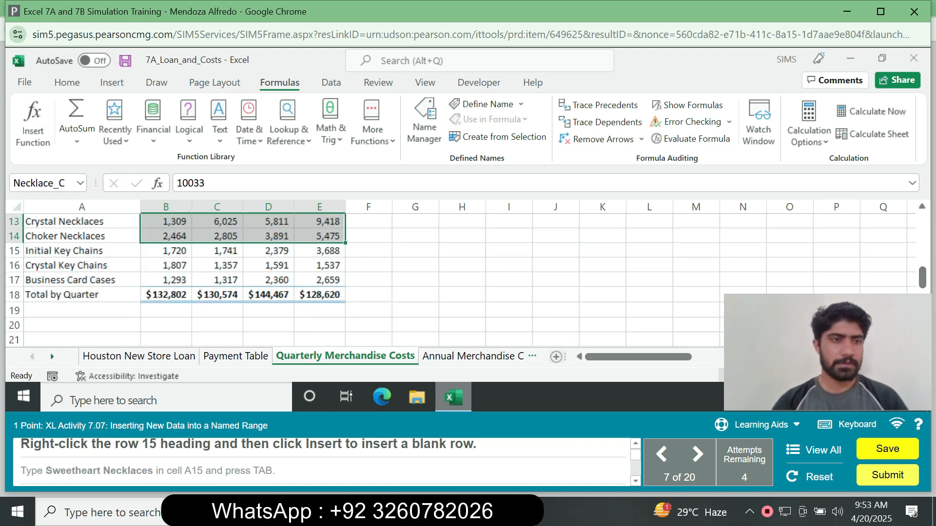
pyautogui.click(14, 250)
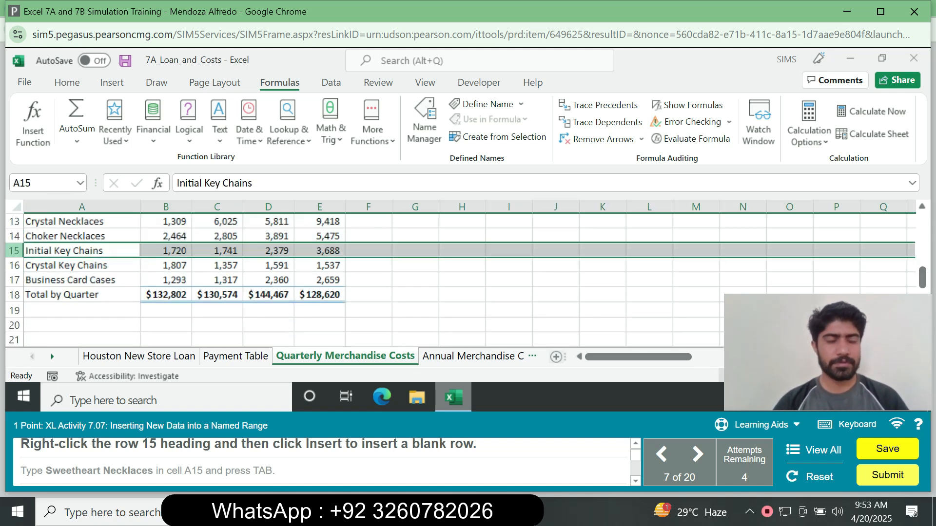
pyautogui.rightClick(14, 251)
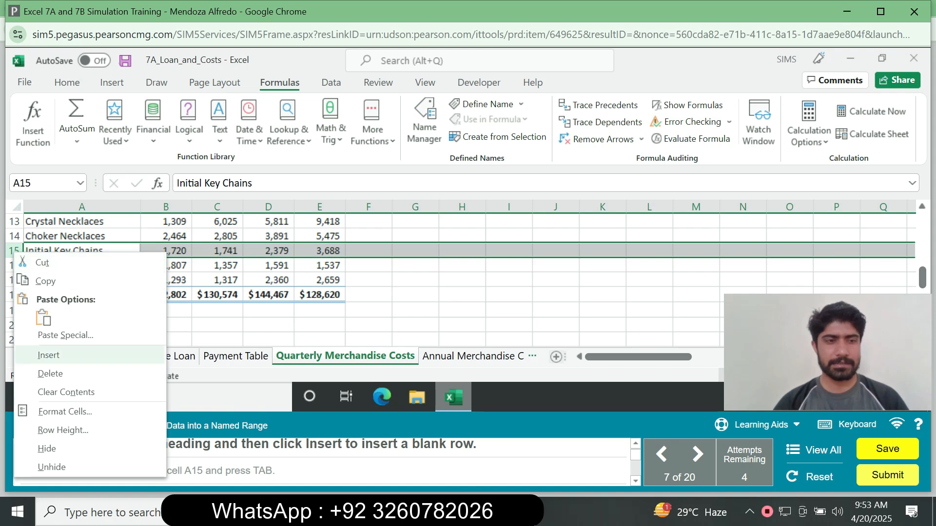
pyautogui.click(49, 355)
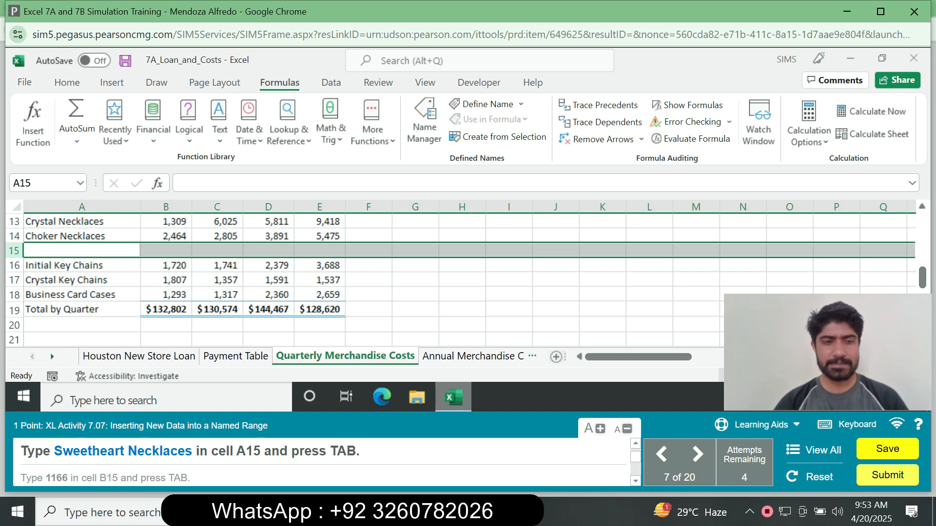
# Enter the label Sweetheart Necklaces in cell A15 of the new row.
pyautogui.moveTo(54, 451); pyautogui.dragTo(192, 450)
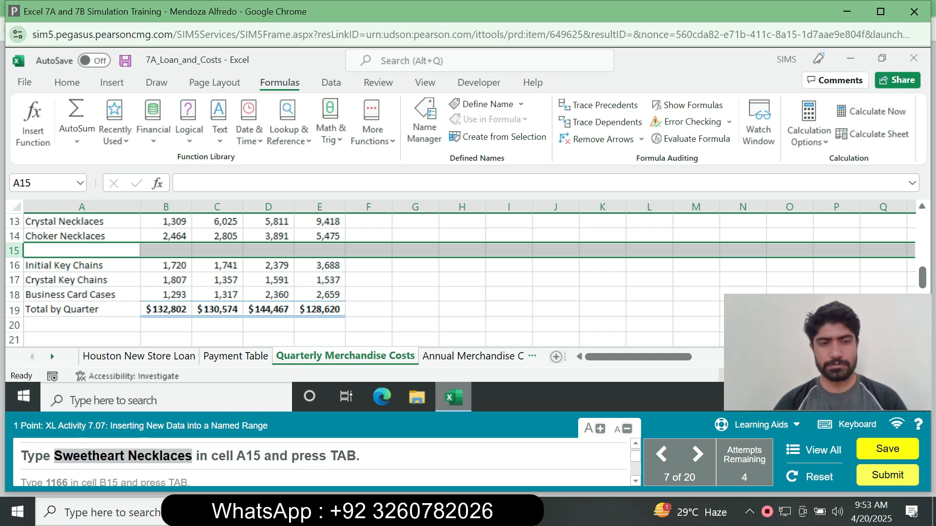
pyautogui.click(82, 251)
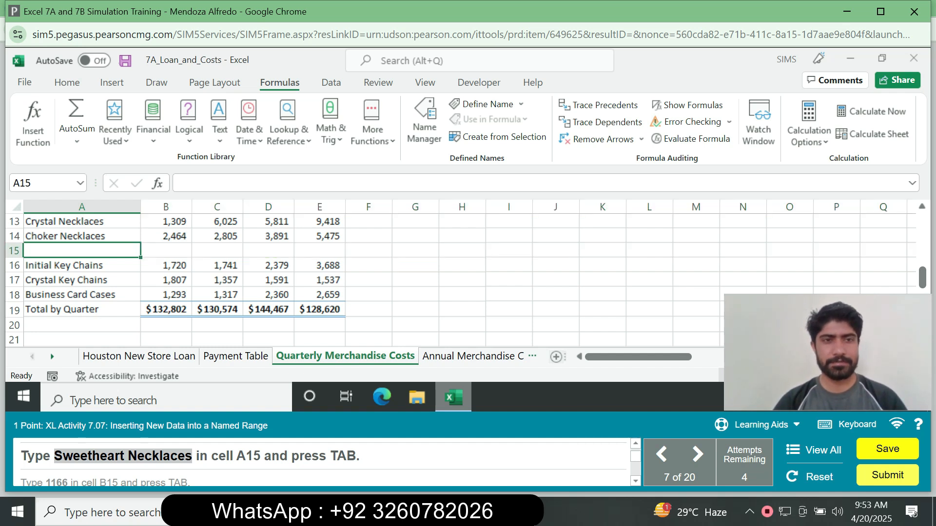
pyautogui.hotkey('ctrl', 'v')
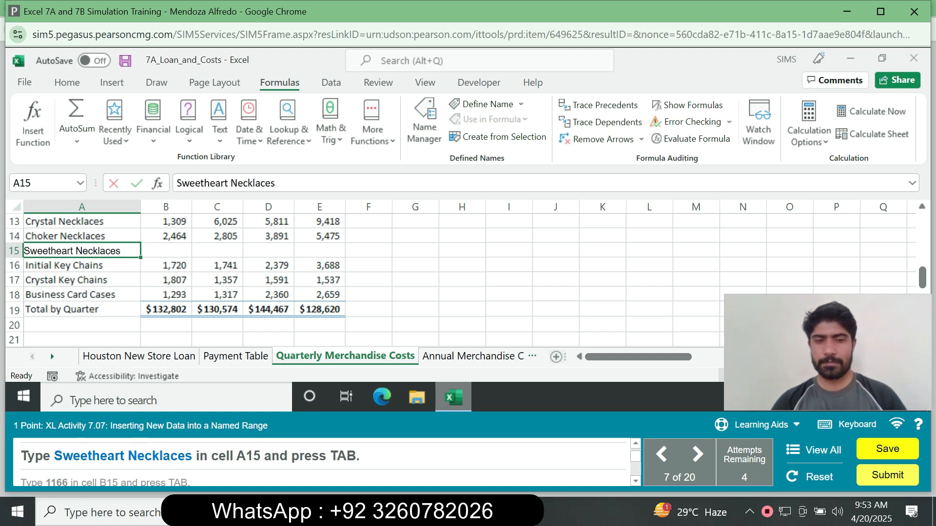
pyautogui.press('Return')
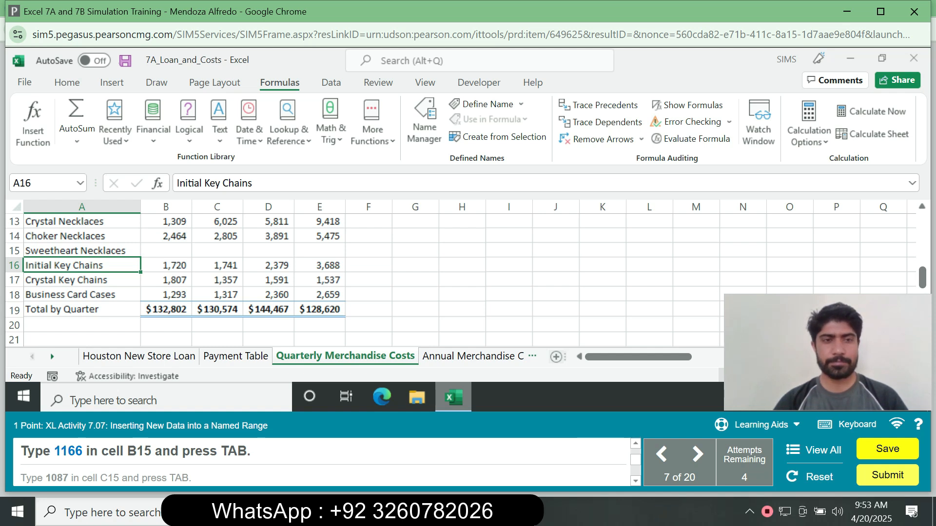
# Fill the Sweetheart Necklaces row with quarterly costs 1166, 1087, 847 and 965 in cells B15 through E15.
pyautogui.click(165, 250)
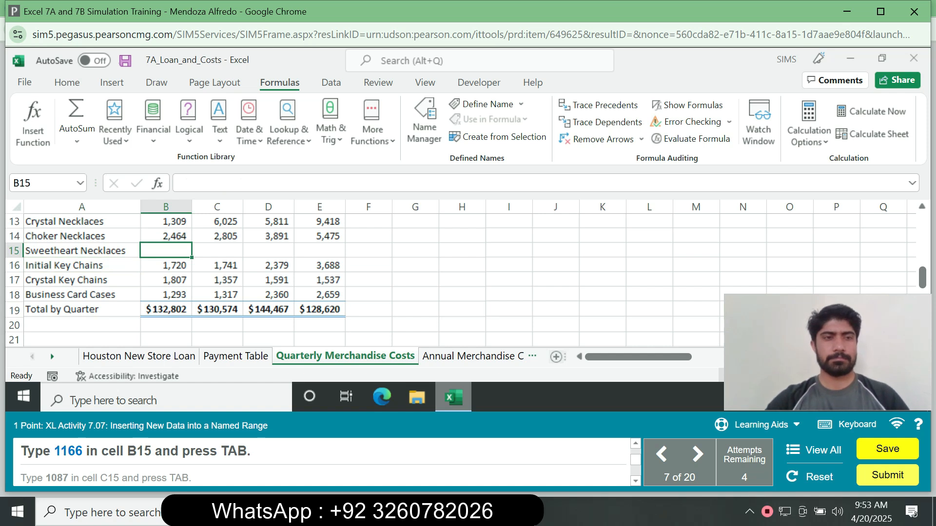
pyautogui.write('1166')
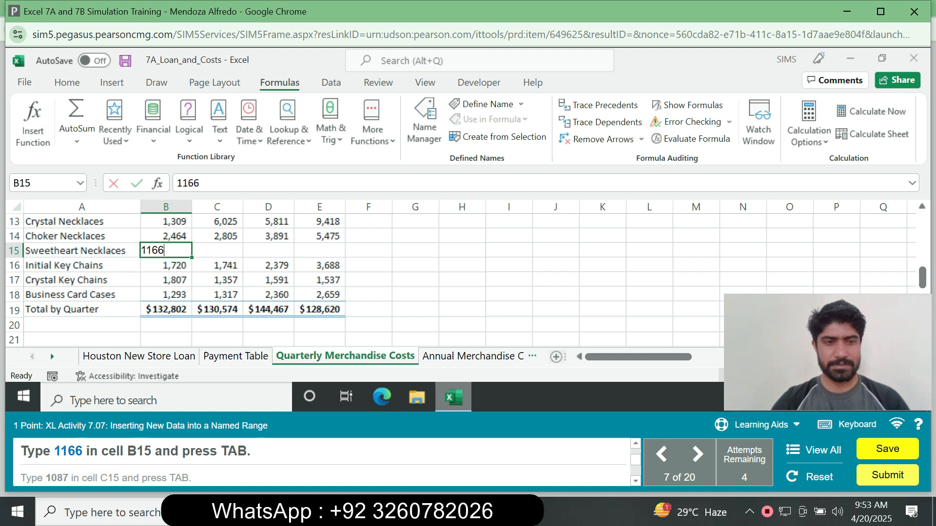
pyautogui.press('Tab')
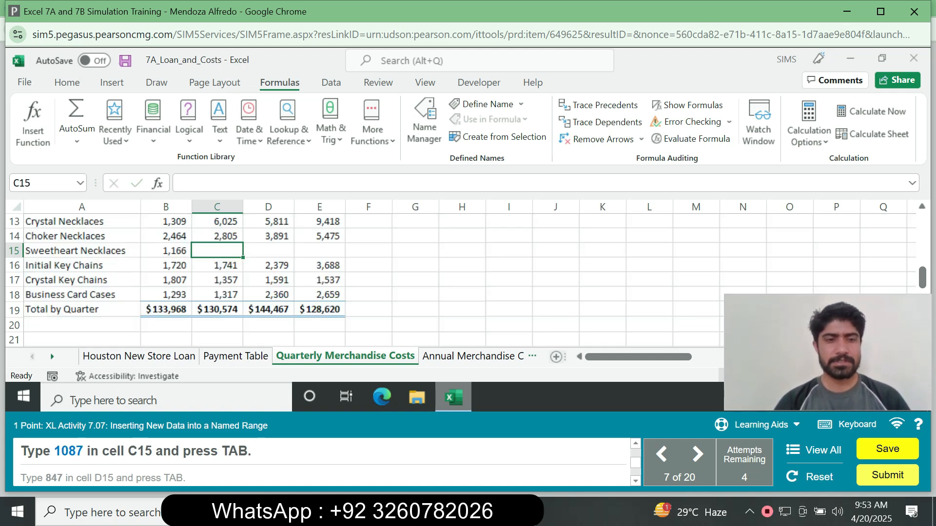
pyautogui.write('10')
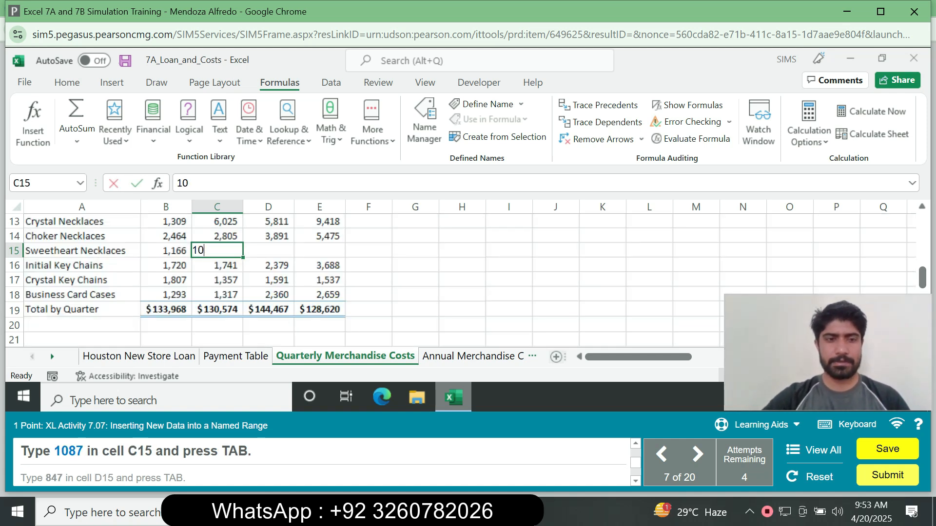
pyautogui.write('87')
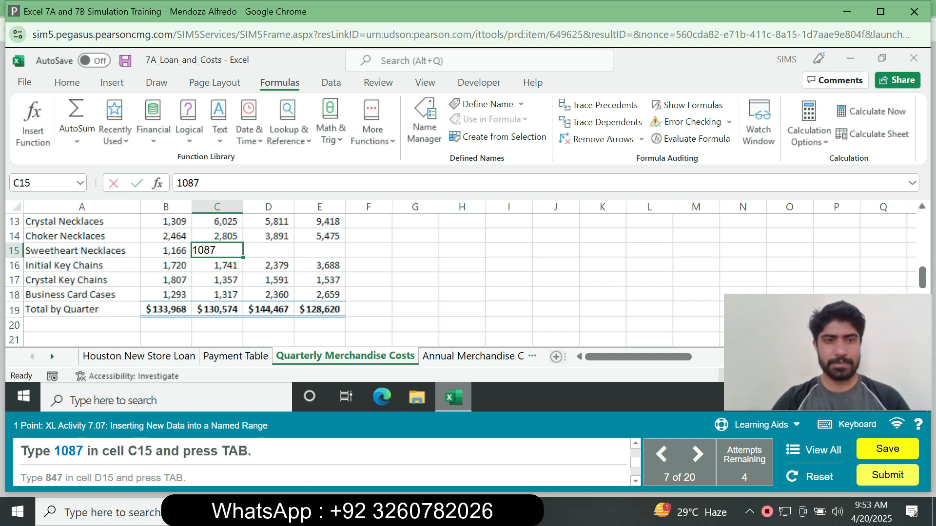
pyautogui.press('Tab')
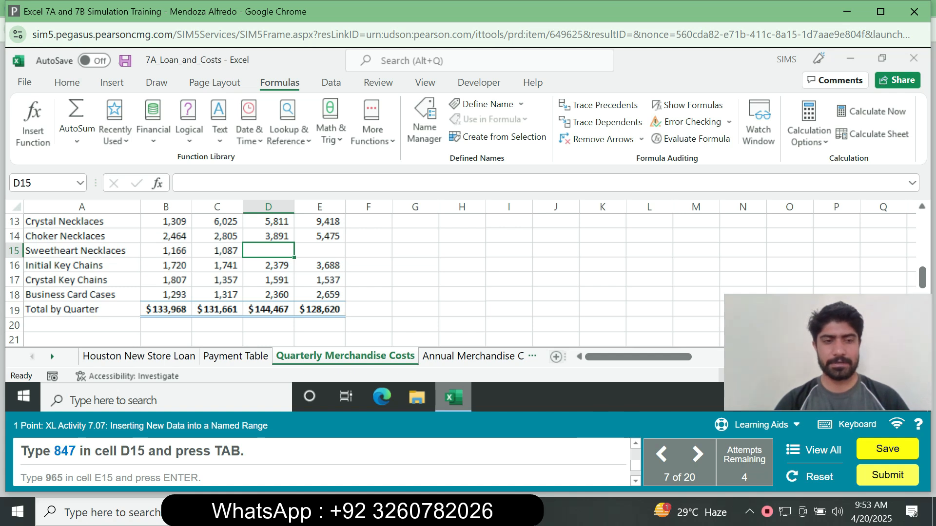
pyautogui.write('84')
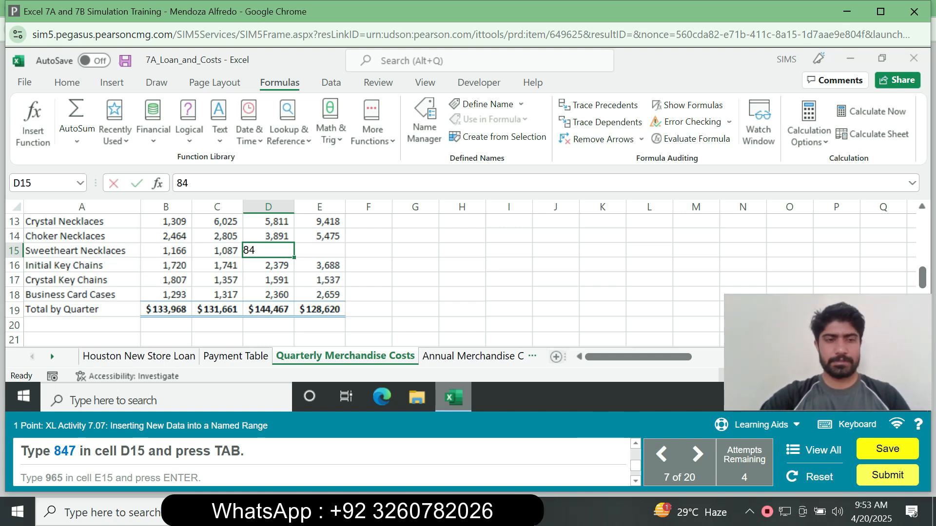
pyautogui.write('7')
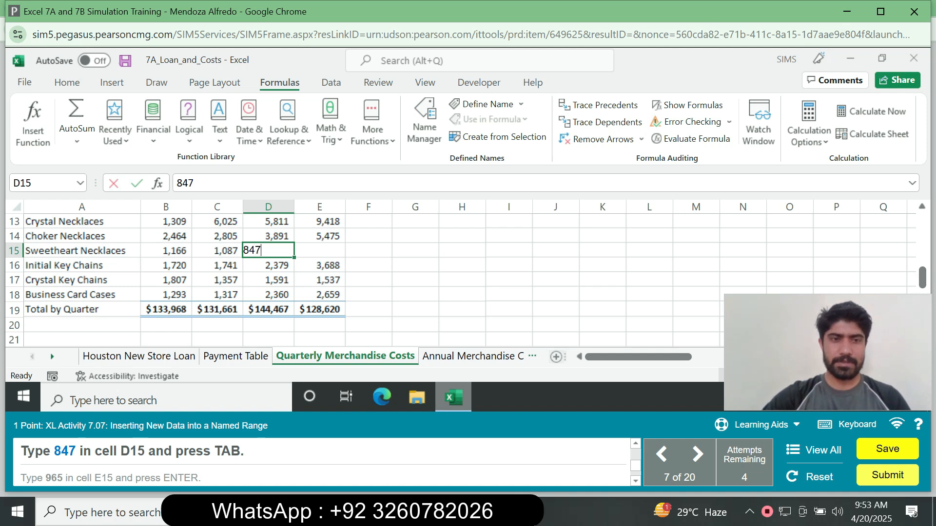
pyautogui.press('Tab')
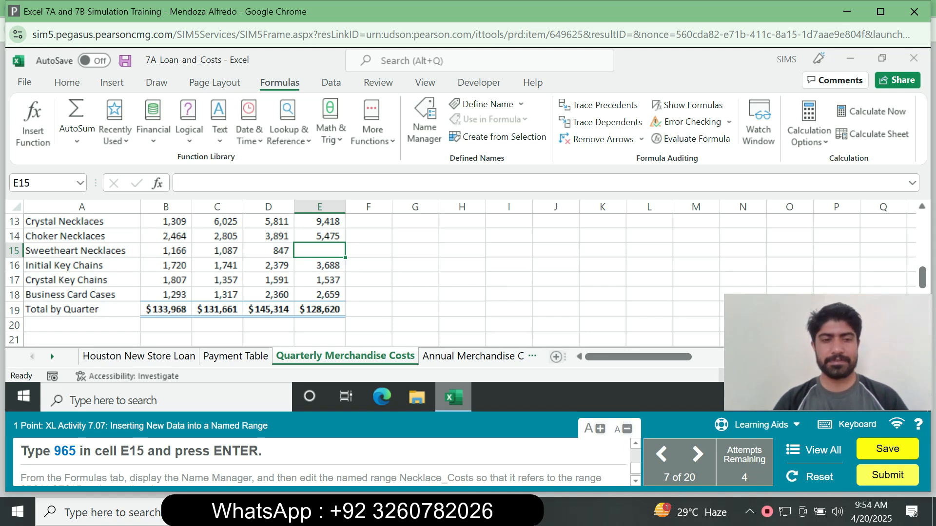
pyautogui.write('965')
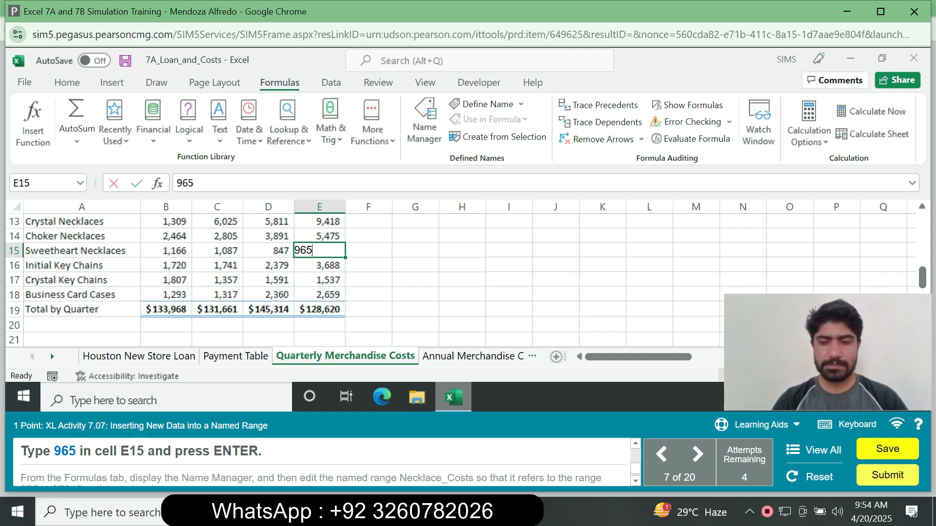
pyautogui.press('Return')
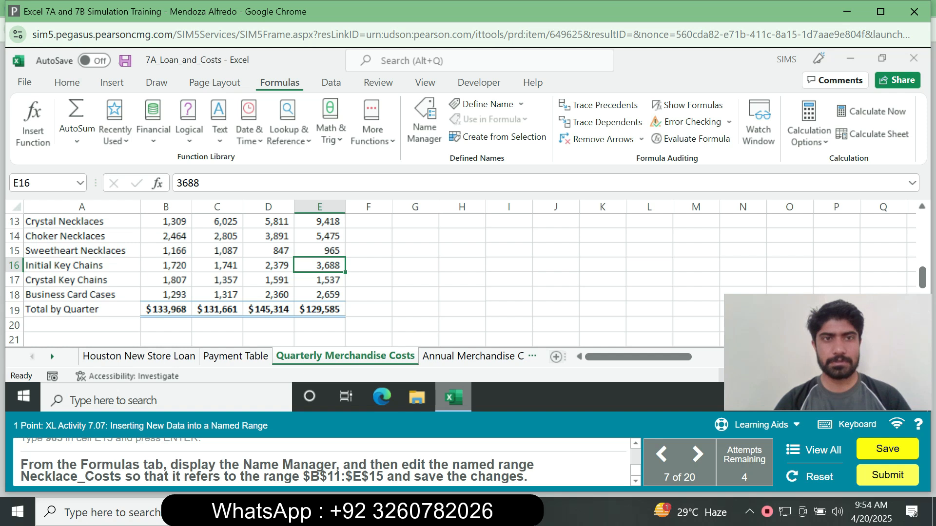
# Edit the named range Necklace_Costs so that it refers to $B$11:$E$15 on the Quarterly Merchandise Costs sheet.
pyautogui.click(424, 122)
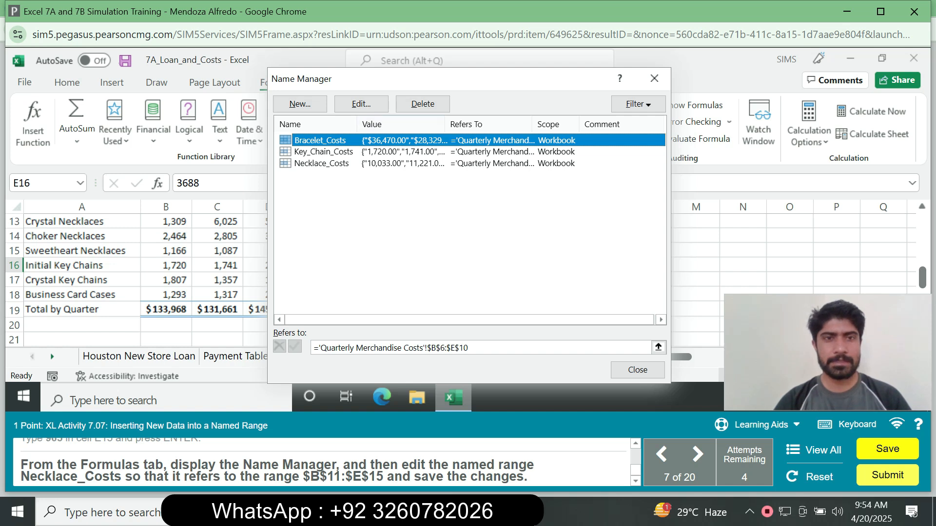
pyautogui.click(322, 164)
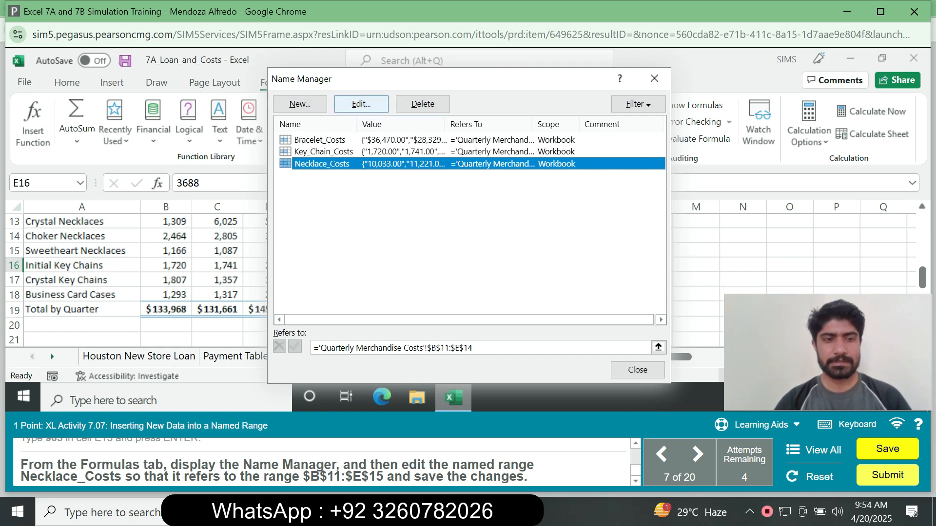
pyautogui.click(361, 104)
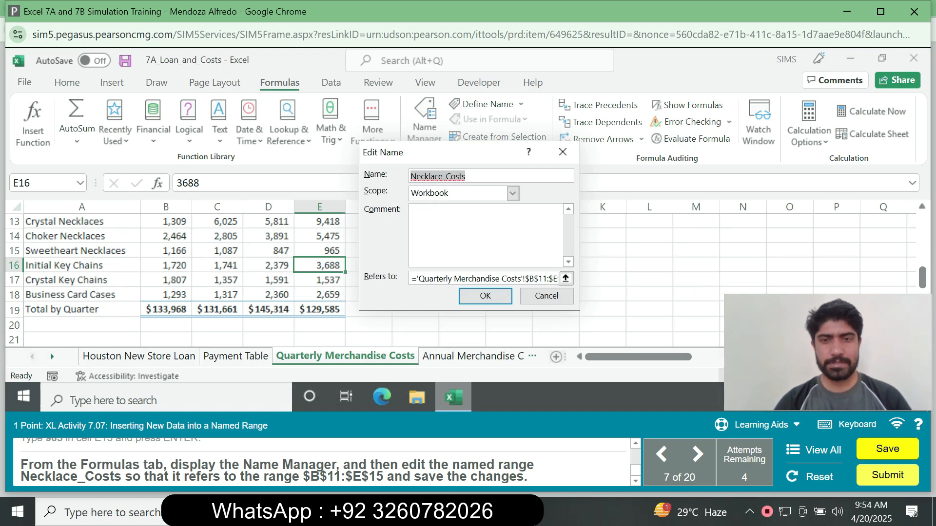
pyautogui.click(565, 279)
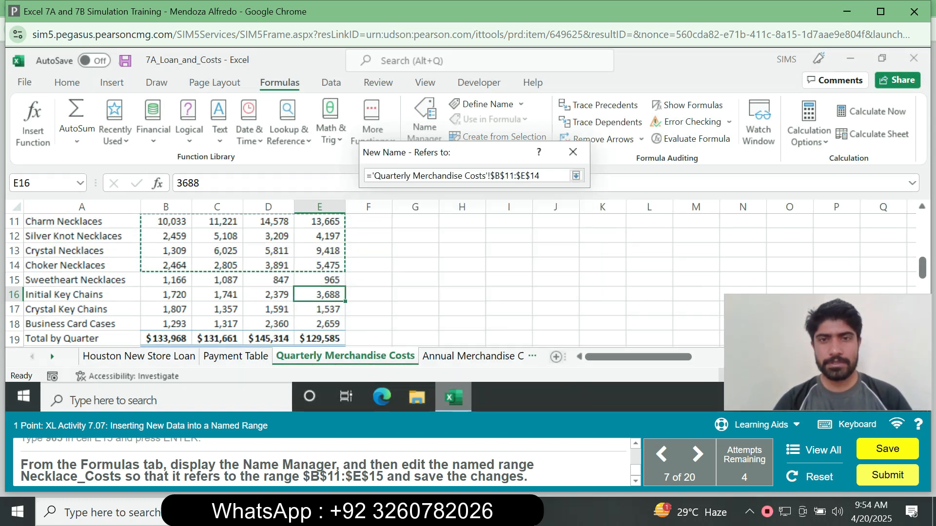
pyautogui.press('BackSpace')
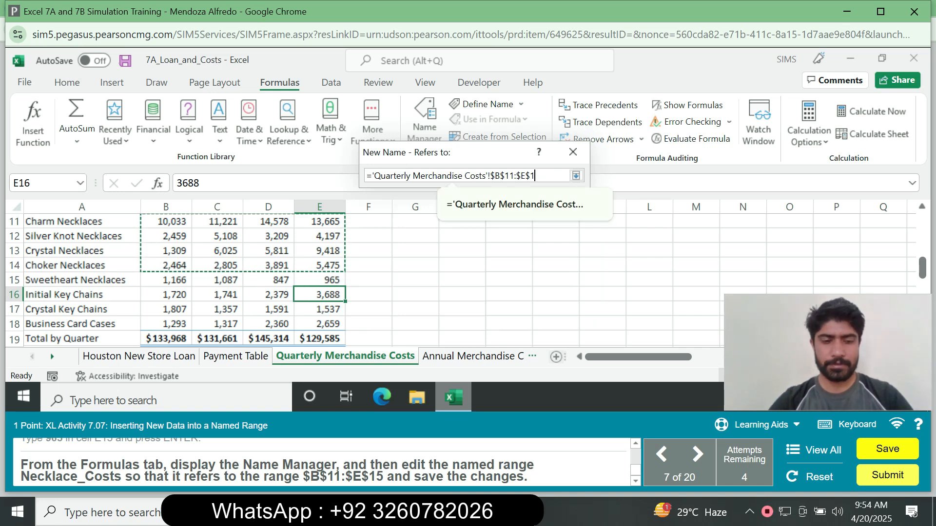
pyautogui.write('5')
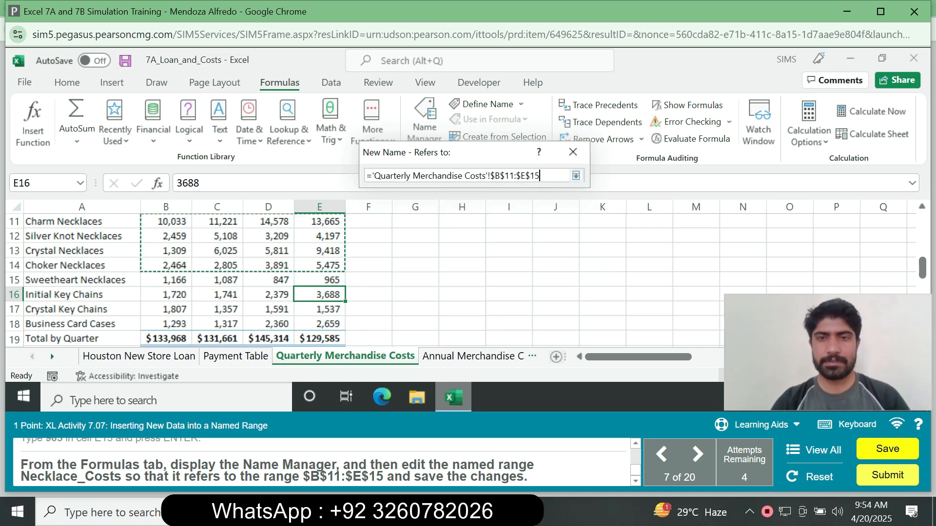
pyautogui.click(576, 176)
pyautogui.click(485, 296)
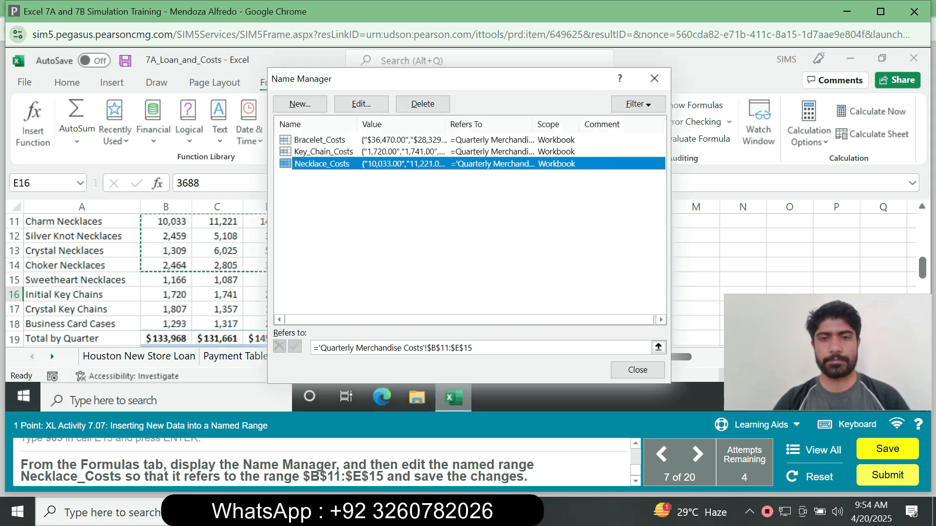
pyautogui.click(637, 370)
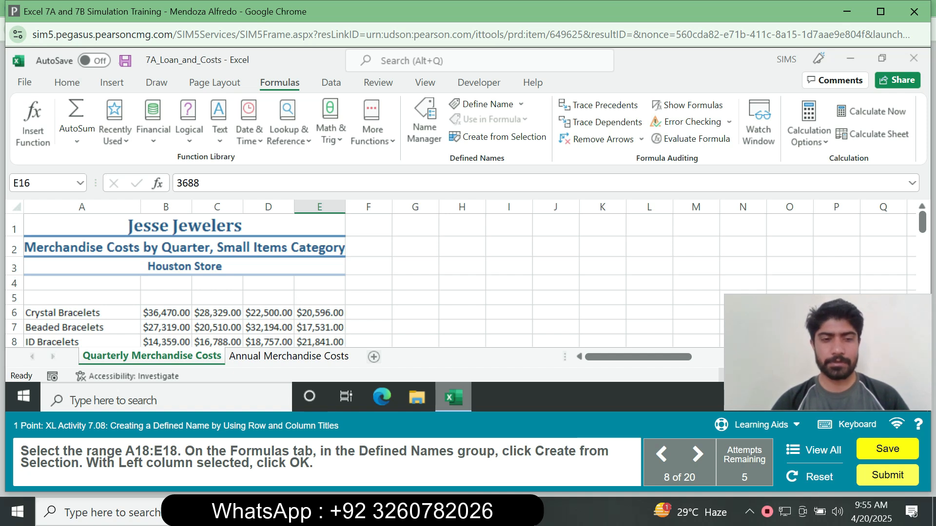
# Select the range A18:E18 and create a defined name from the selection using the left column.
pyautogui.click(45, 183)
pyautogui.write('A18')
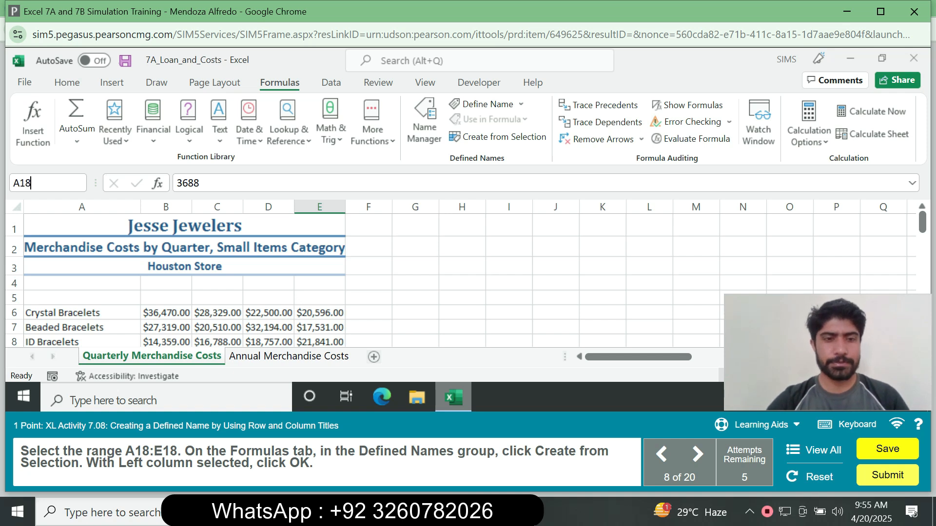
pyautogui.write(':')
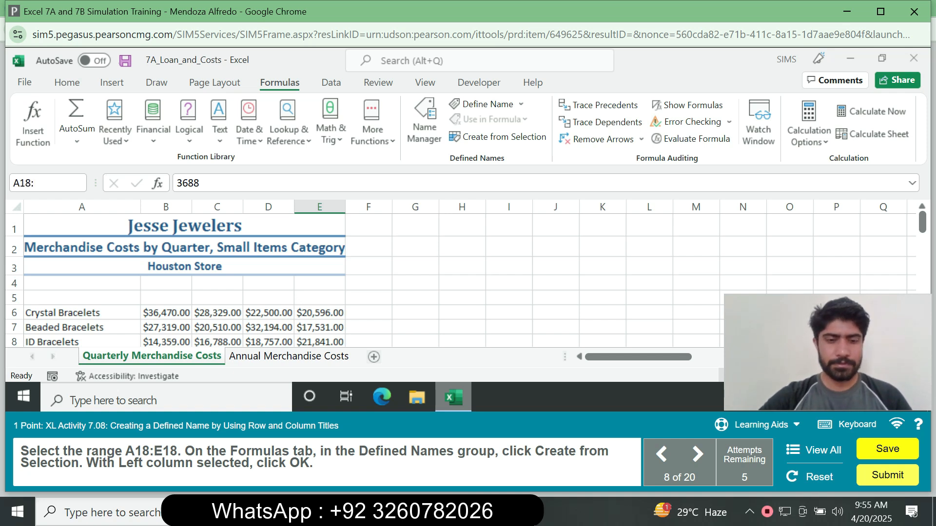
pyautogui.write('E18')
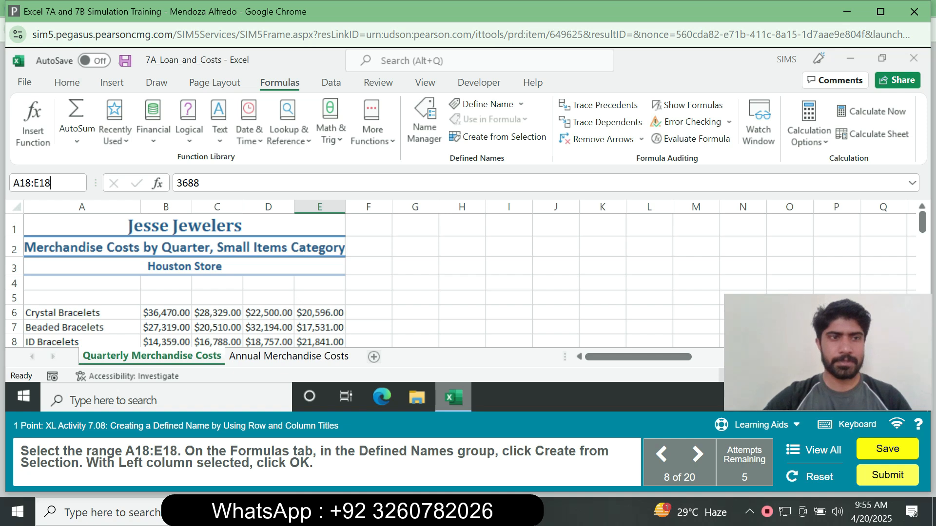
pyautogui.press('Return')
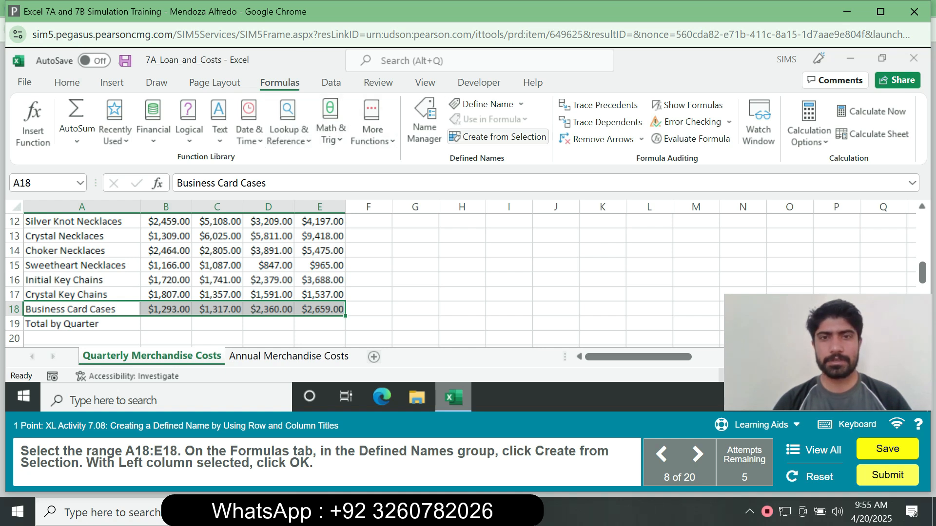
pyautogui.click(497, 136)
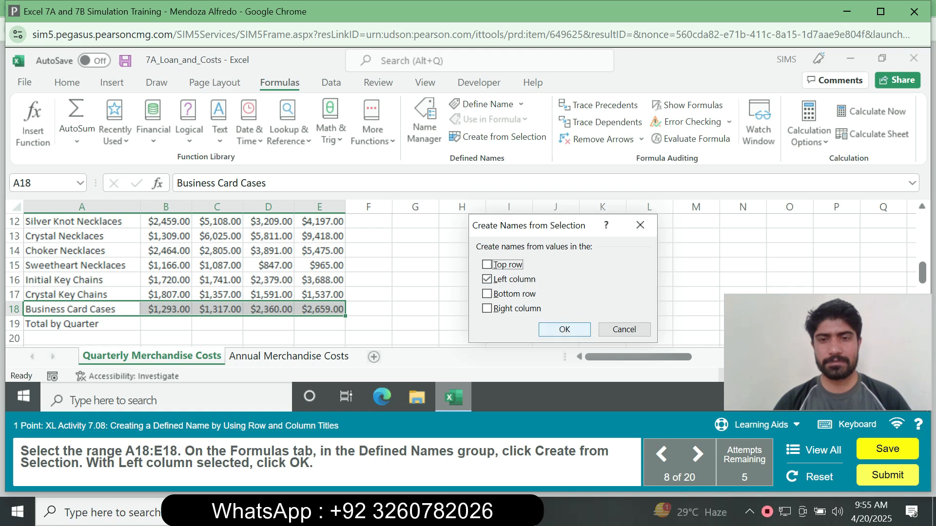
pyautogui.click(564, 330)
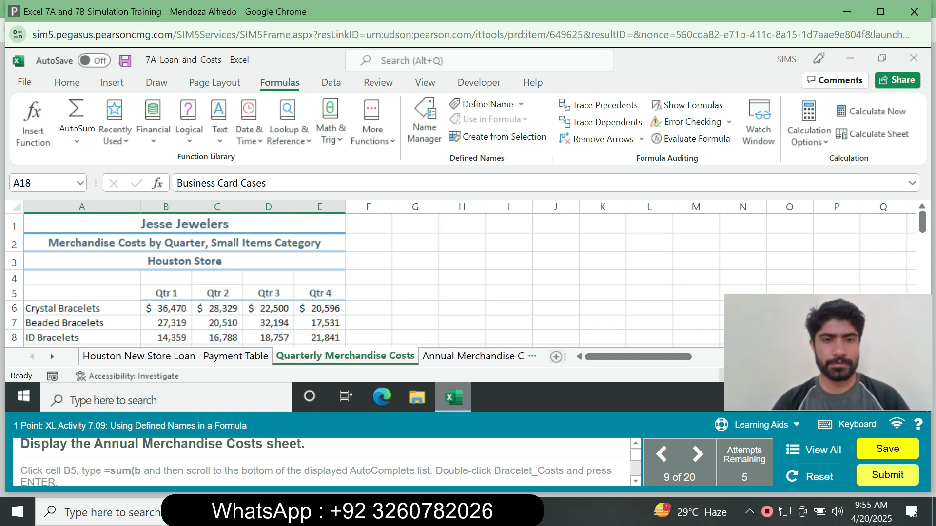
# On the Annual Merchandise Costs sheet, sum the named range Bracelet_Costs in cell B5.
pyautogui.click(473, 356)
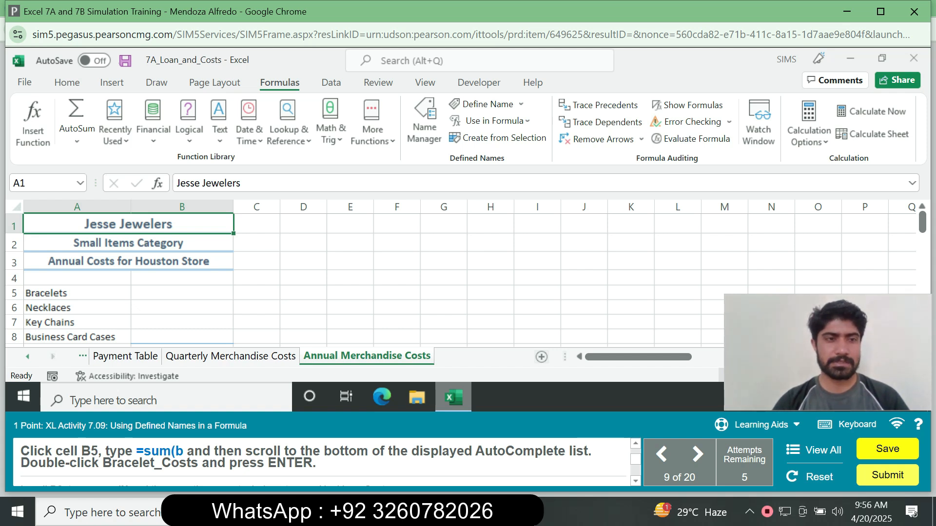
pyautogui.click(182, 293)
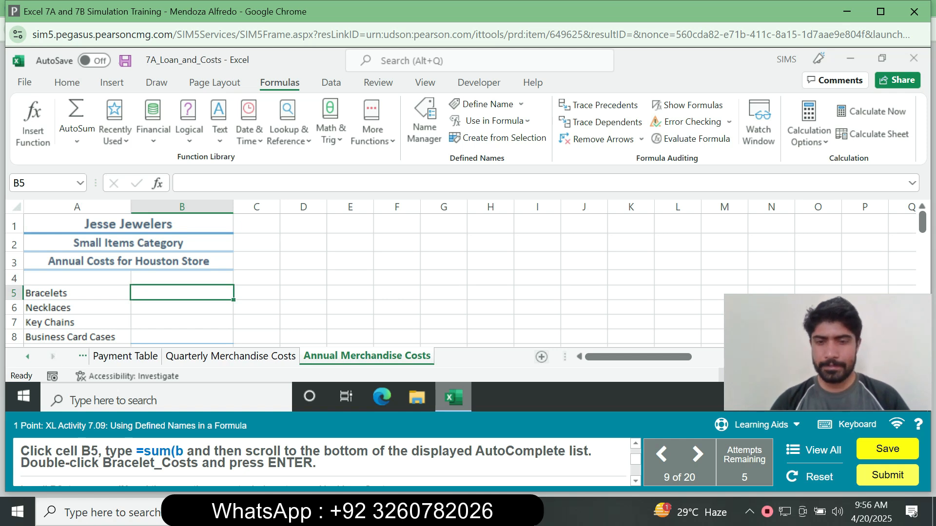
pyautogui.write('=sum')
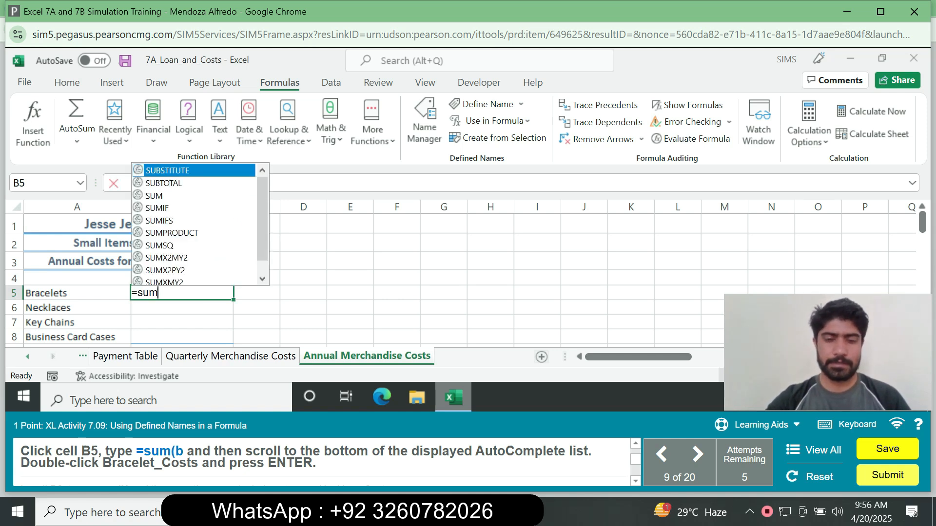
pyautogui.write('(')
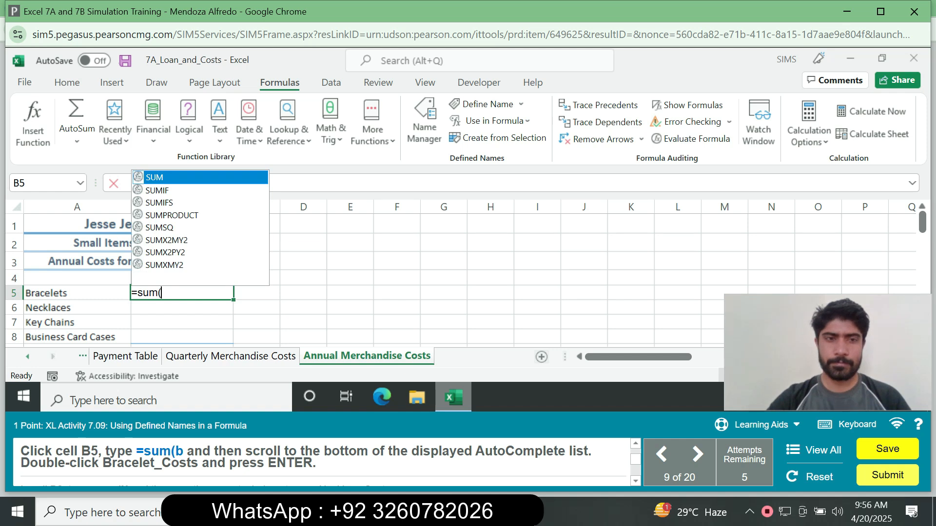
pyautogui.write('b')
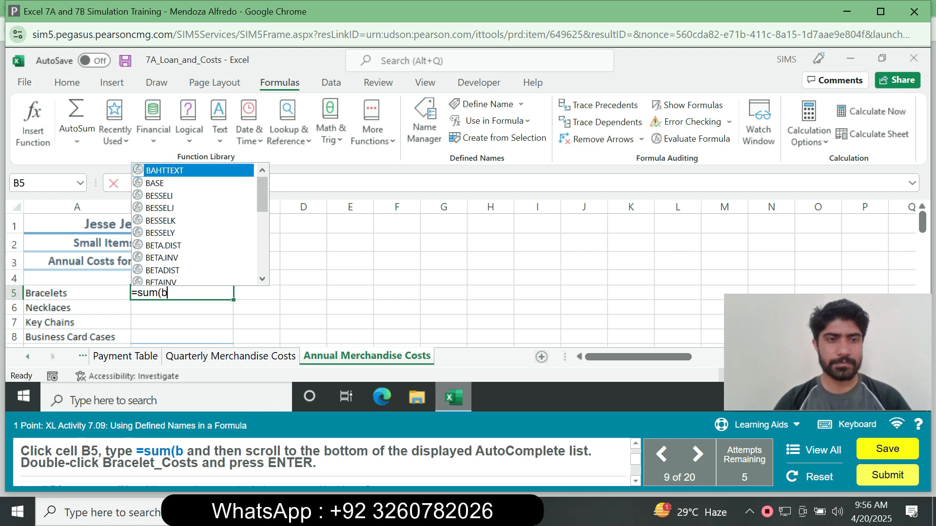
pyautogui.scroll(-3, 195, 224)
pyautogui.scroll(-3, 199, 224)
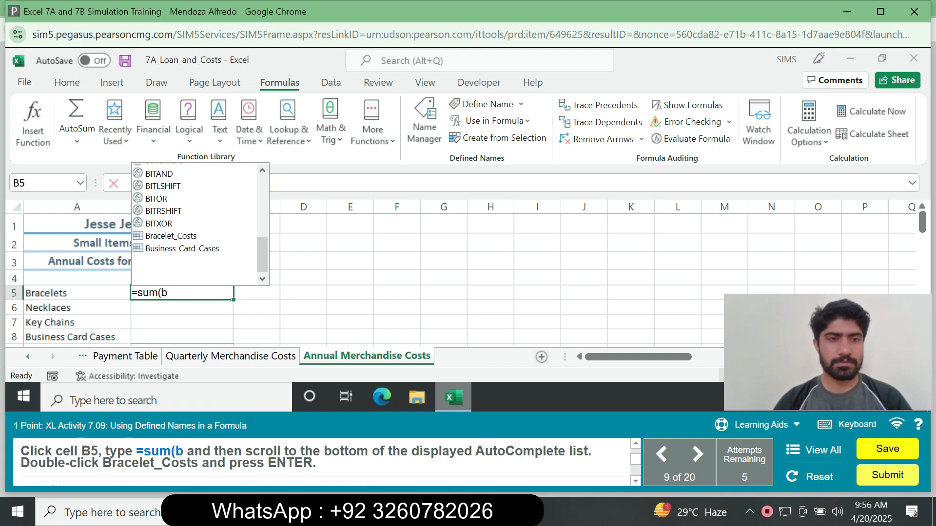
pyautogui.doubleClick(171, 236)
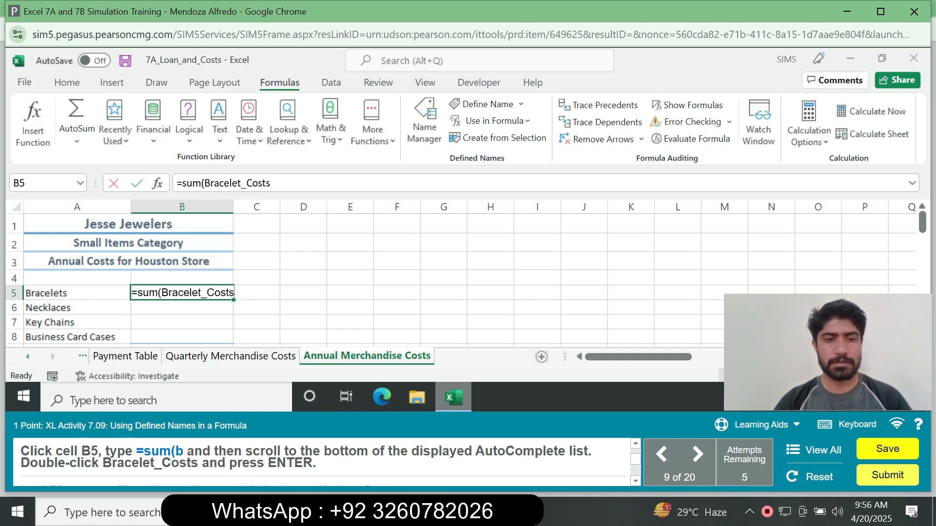
pyautogui.press('Return')
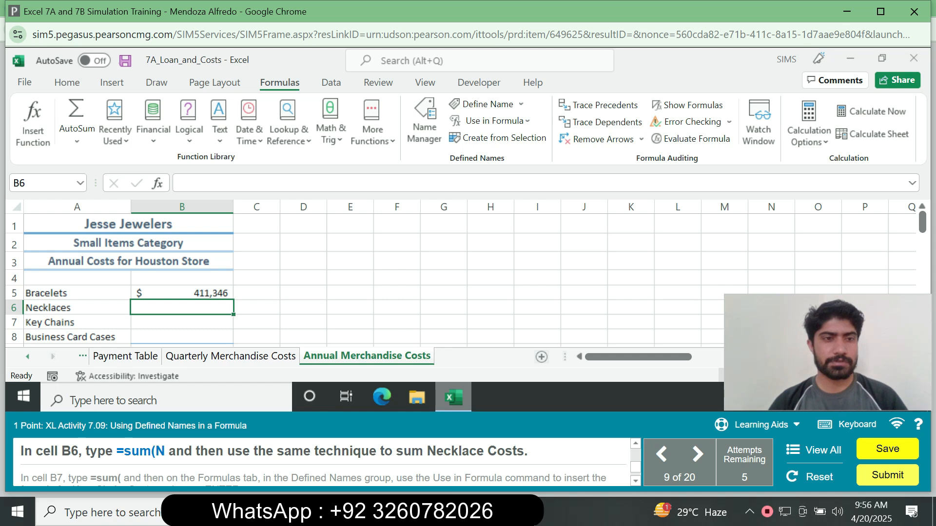
# Enter a SUM formula in cell B6 that totals the named range Necklace_Costs.
pyautogui.write('=sum')
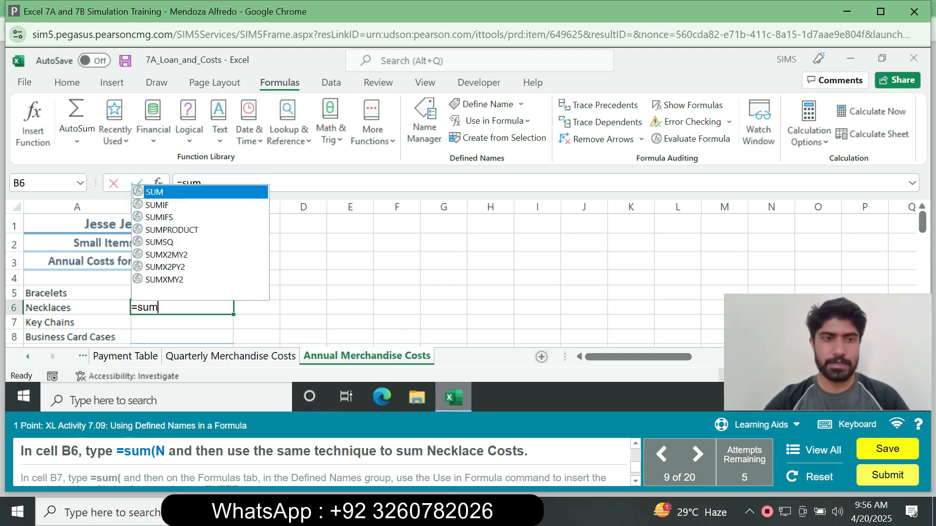
pyautogui.press('Tab')
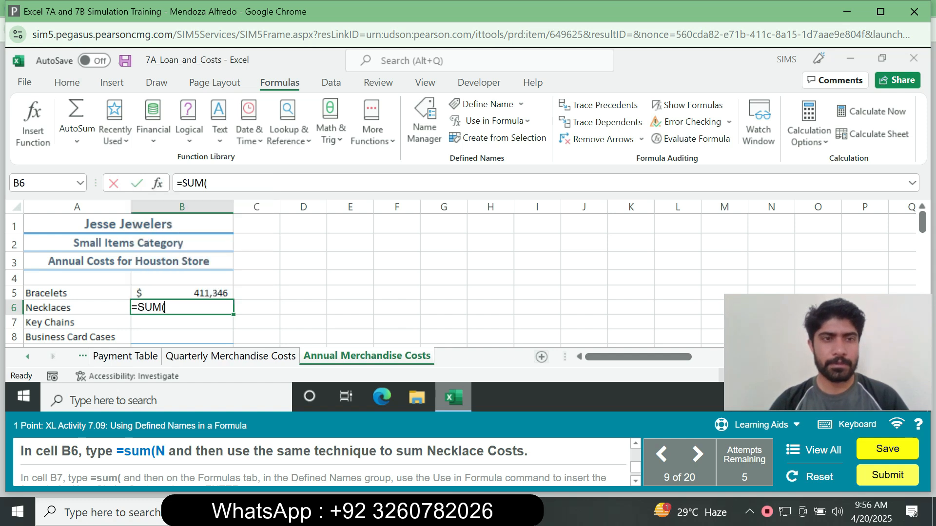
pyautogui.write('N')
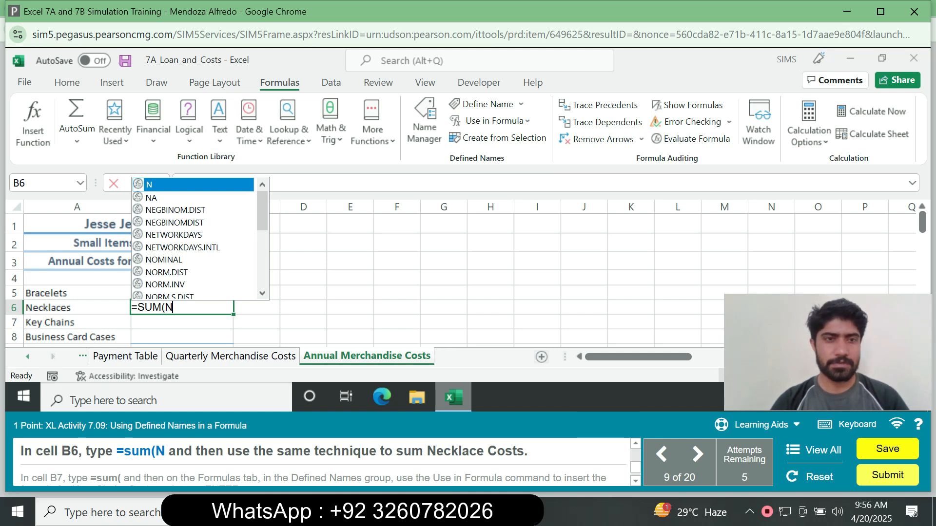
pyautogui.moveTo(263, 211); pyautogui.dragTo(262, 239)
pyautogui.scroll(-2, 195, 239)
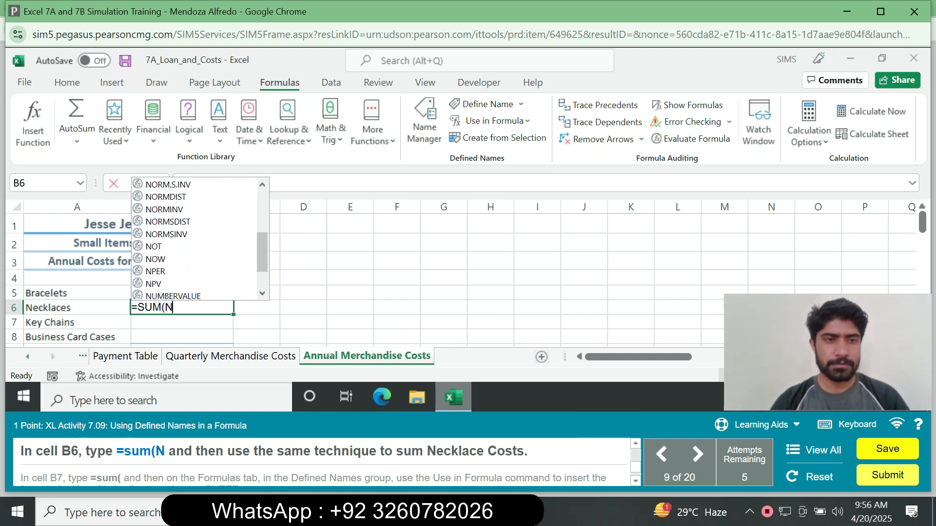
pyautogui.scroll(2, 195, 239)
pyautogui.moveTo(263, 239); pyautogui.dragTo(262, 262)
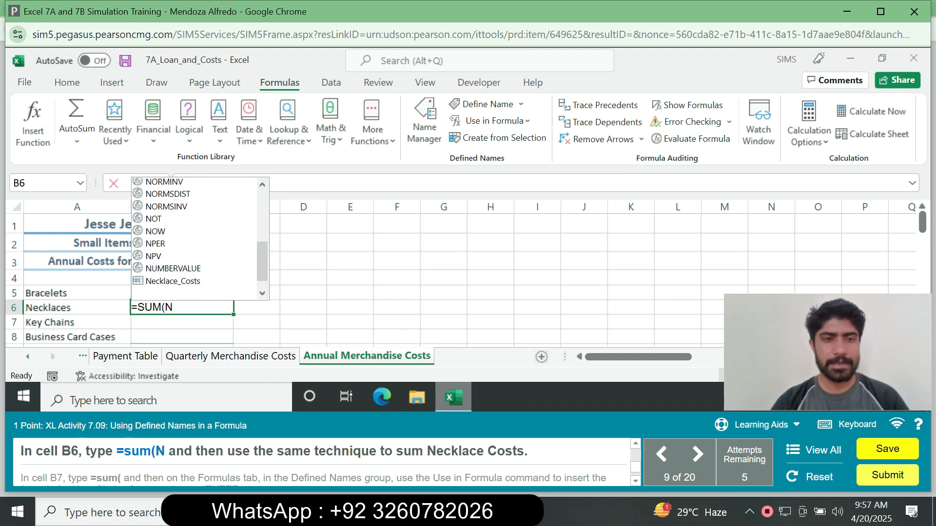
pyautogui.doubleClick(173, 281)
pyautogui.press('Return')
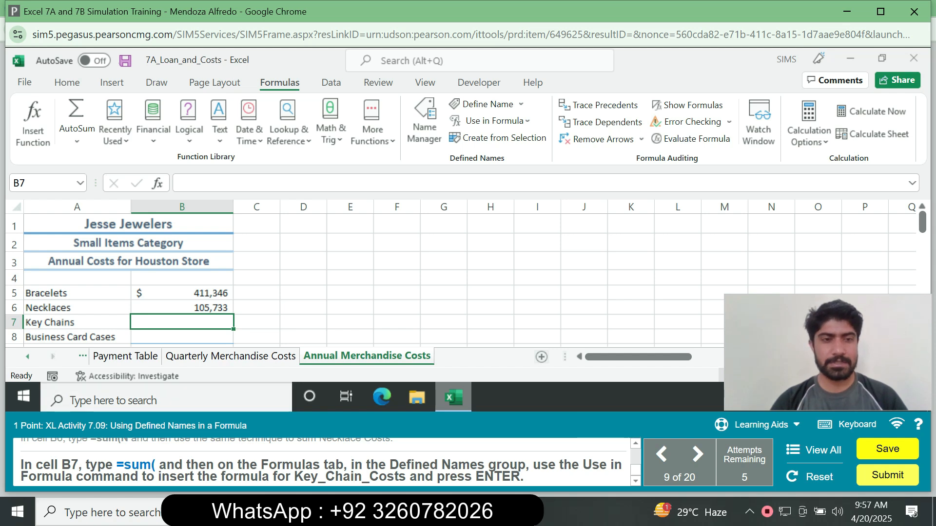
# Enter a sum formula in cell B7 using the defined name Key_Chain_Costs, inserted with Use in Formula.
pyautogui.write('=su')
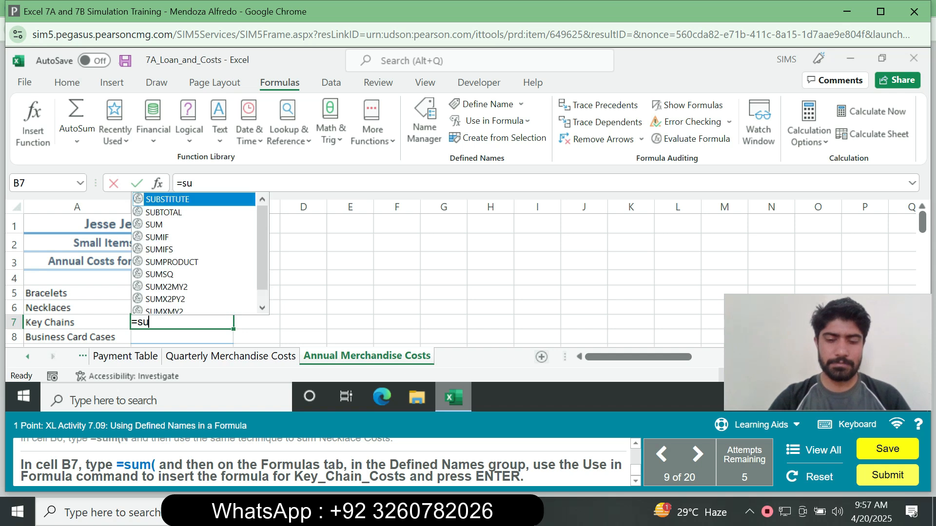
pyautogui.write('m(')
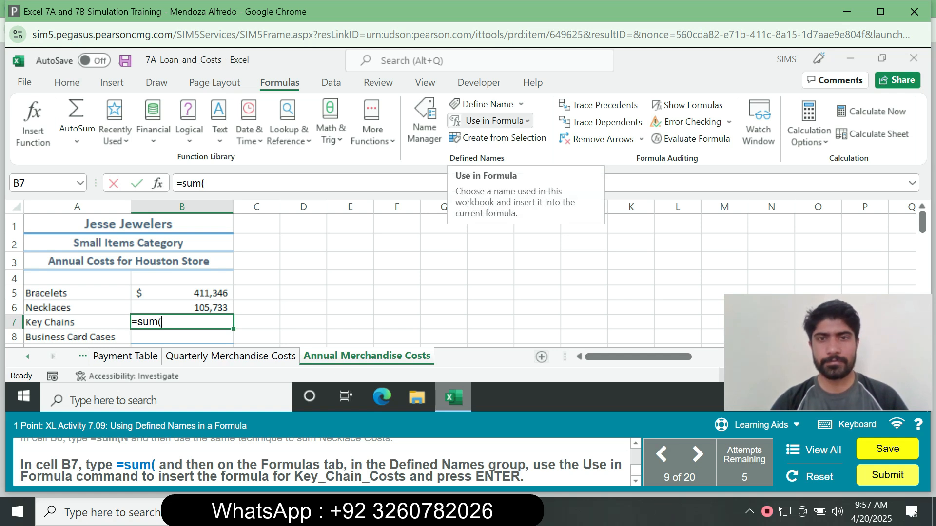
pyautogui.click(490, 120)
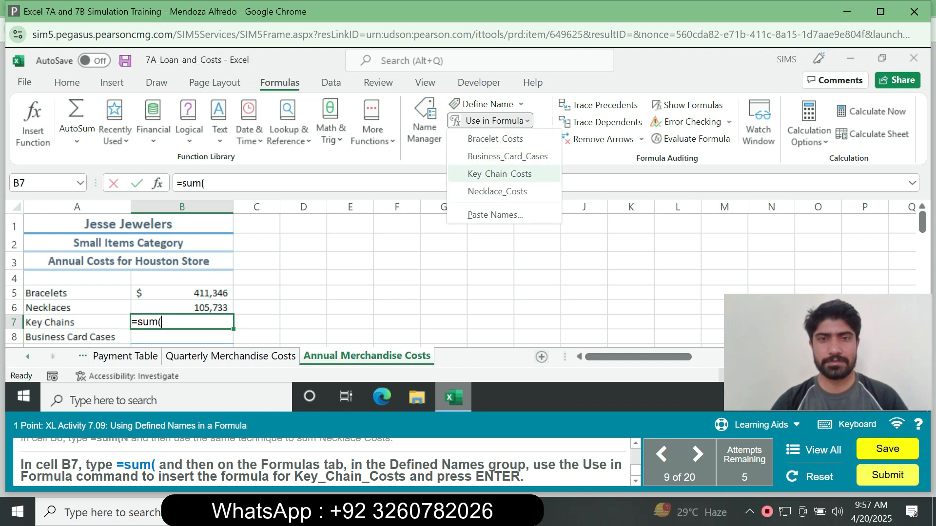
pyautogui.click(503, 174)
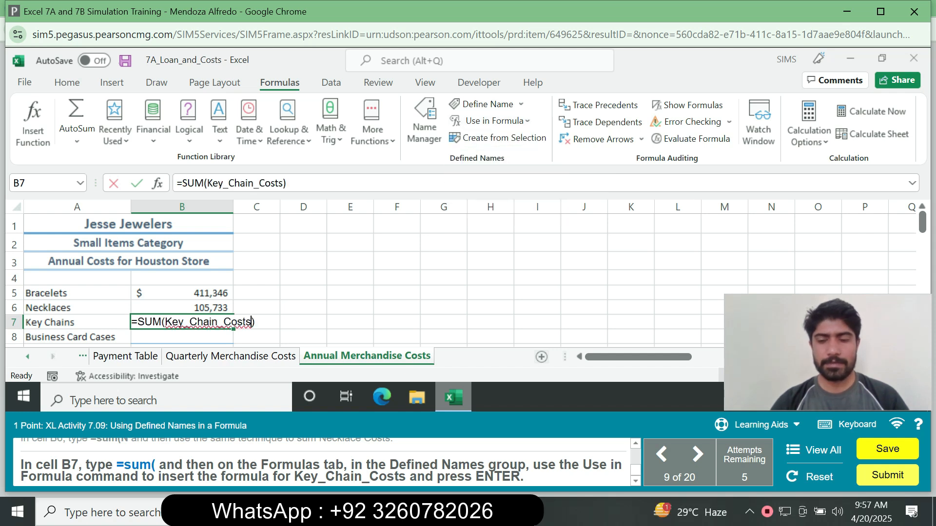
pyautogui.press('Return')
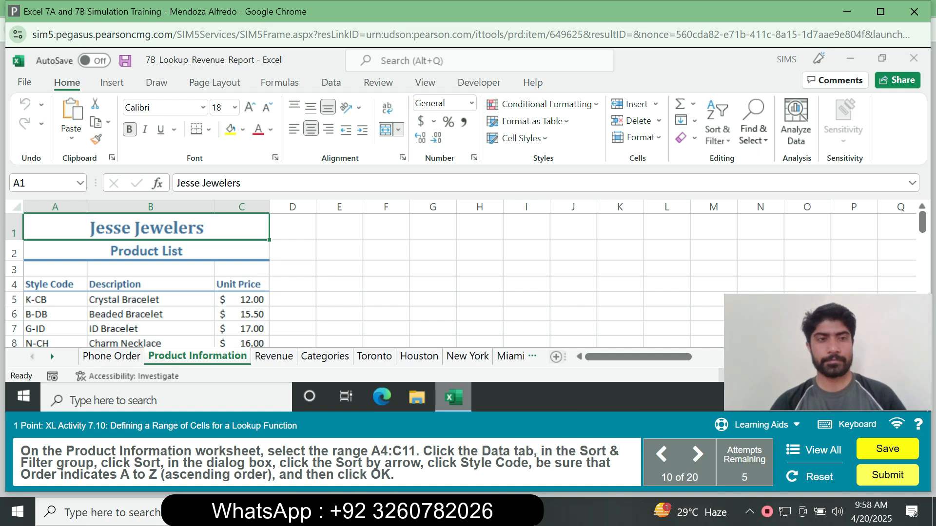
# Sort the range A4:C11 on the Product Information sheet by Style Code in A to Z order.
pyautogui.click(43, 184)
pyautogui.write('A')
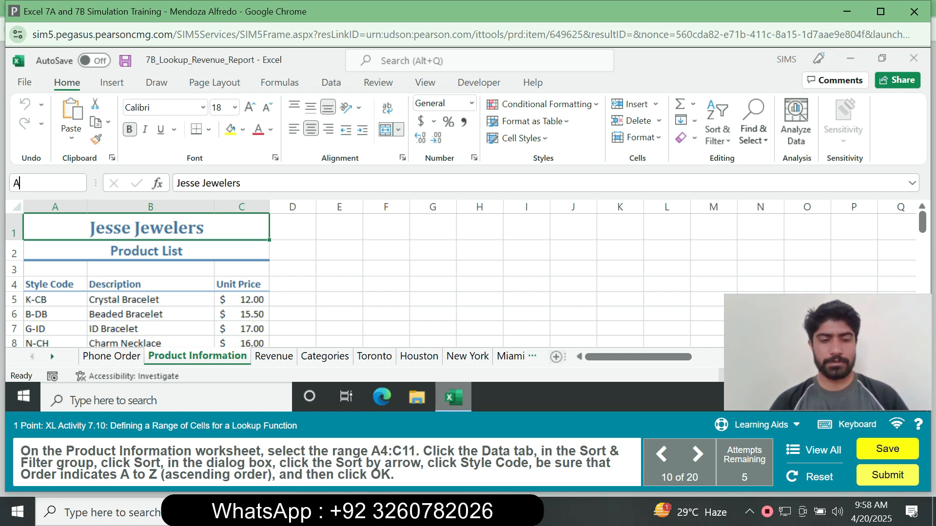
pyautogui.write('4:')
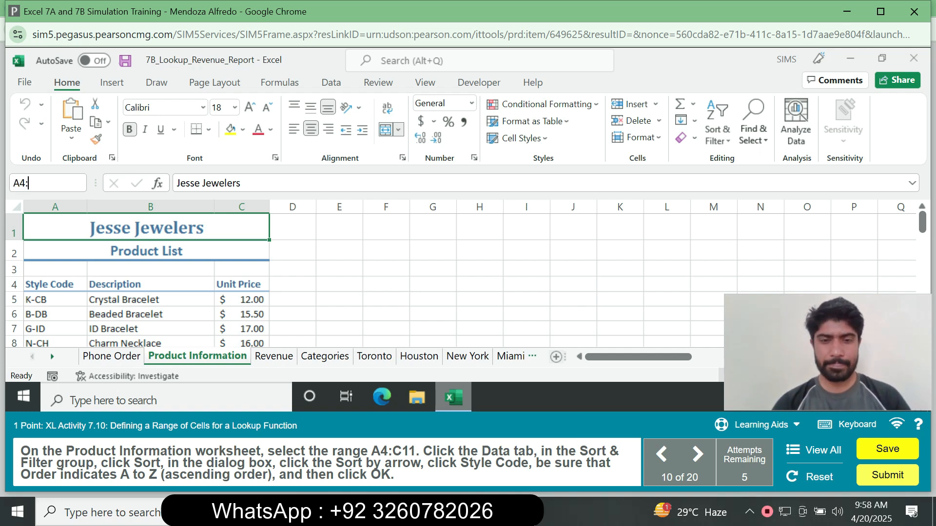
pyautogui.write('C11')
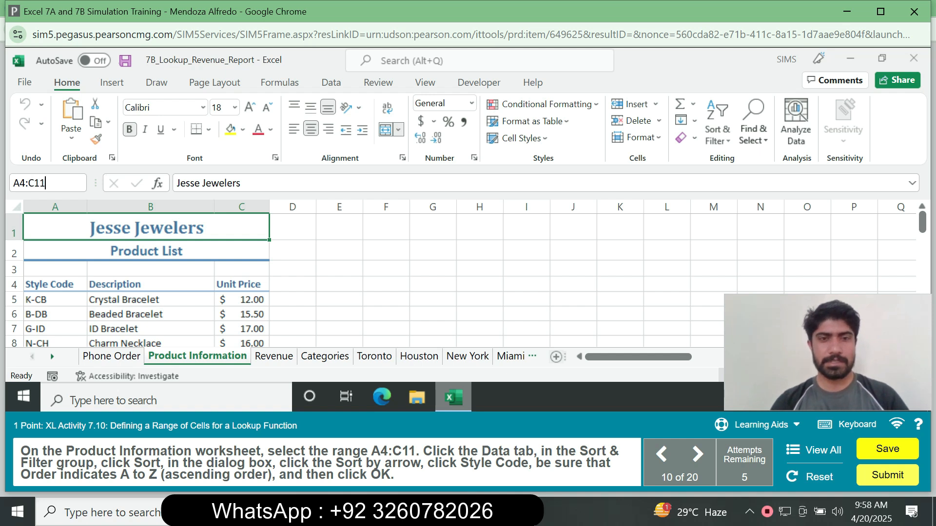
pyautogui.press('Return')
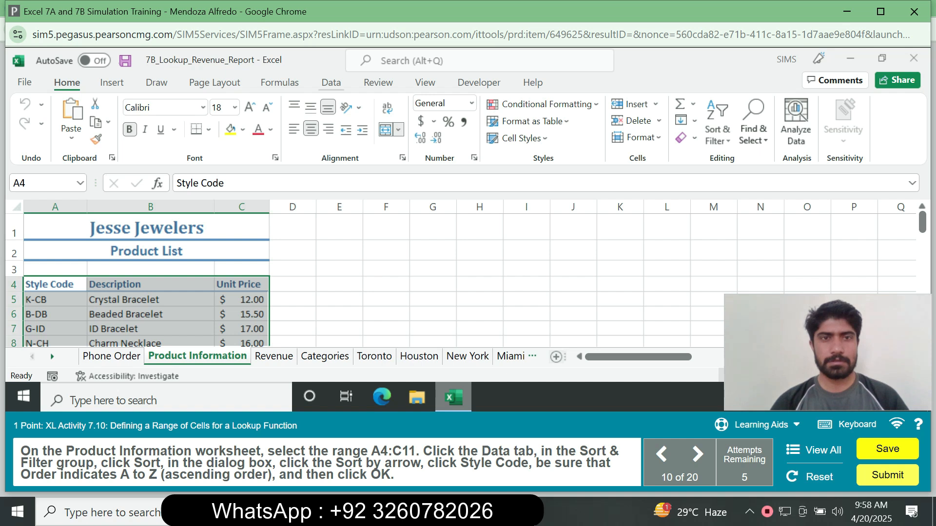
pyautogui.click(331, 82)
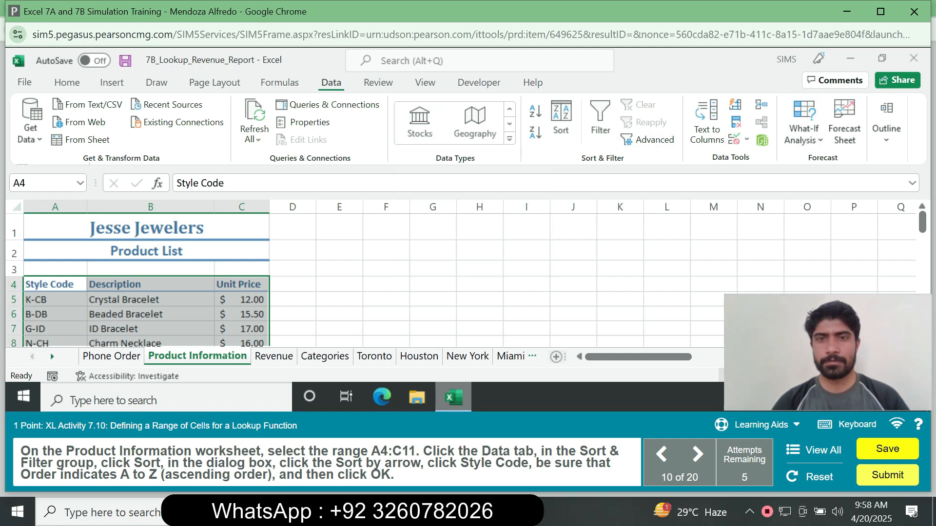
pyautogui.click(561, 119)
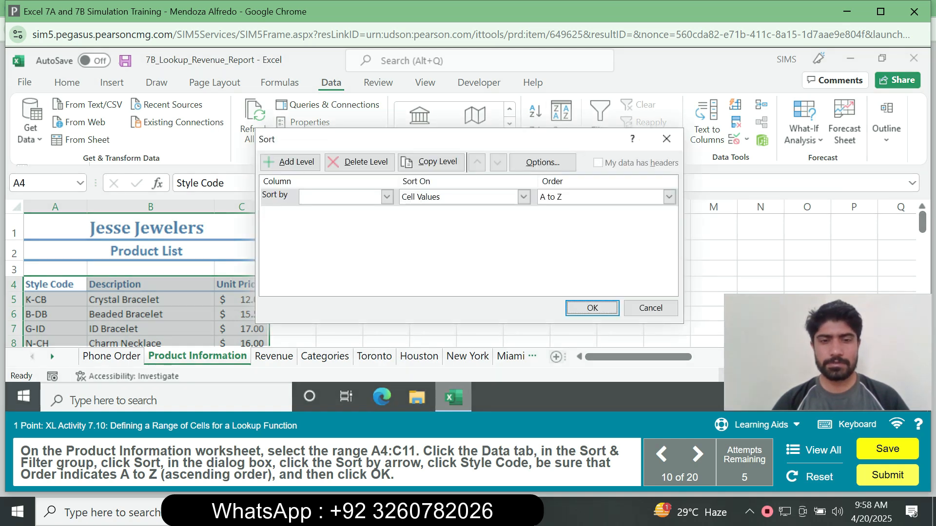
pyautogui.click(387, 197)
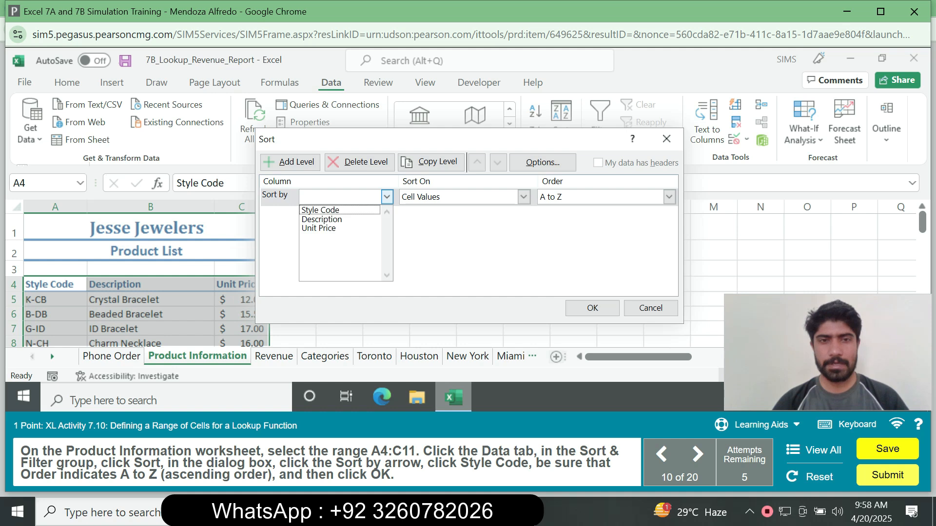
pyautogui.click(321, 211)
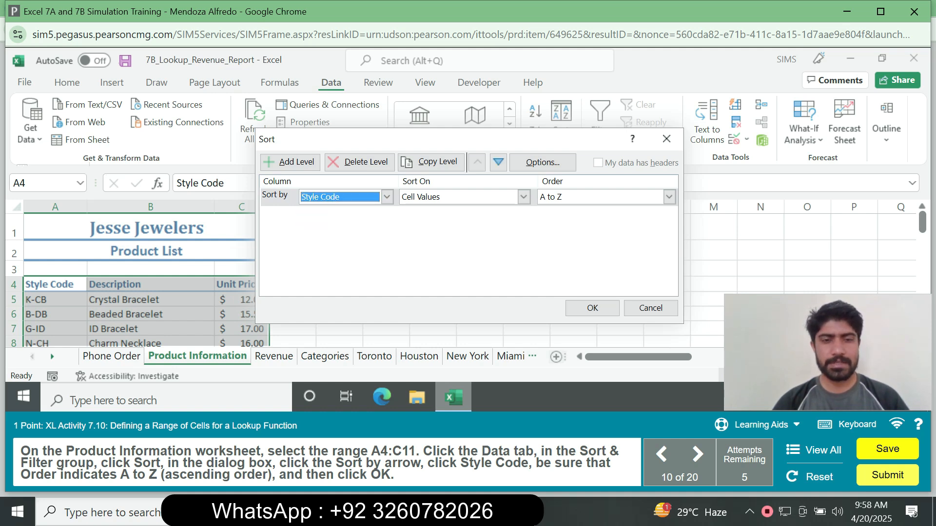
pyautogui.click(592, 308)
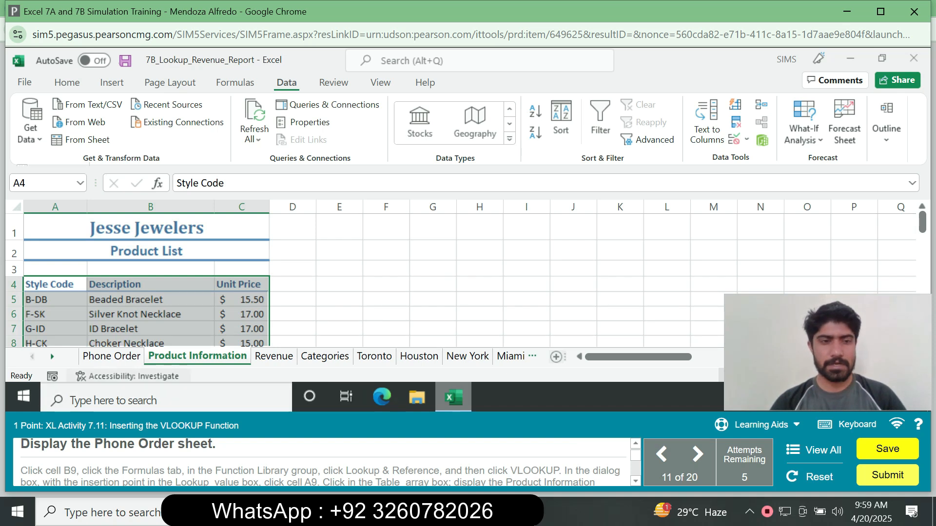
# On the Phone Order sheet, start a VLOOKUP function in cell B9, the Description cell of the first item.
pyautogui.click(112, 357)
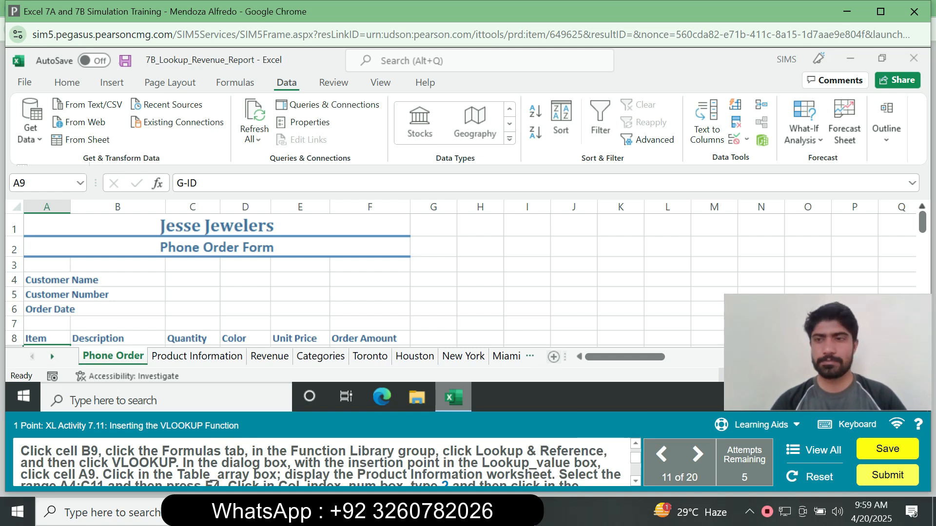
pyautogui.scroll(-2, 439, 278)
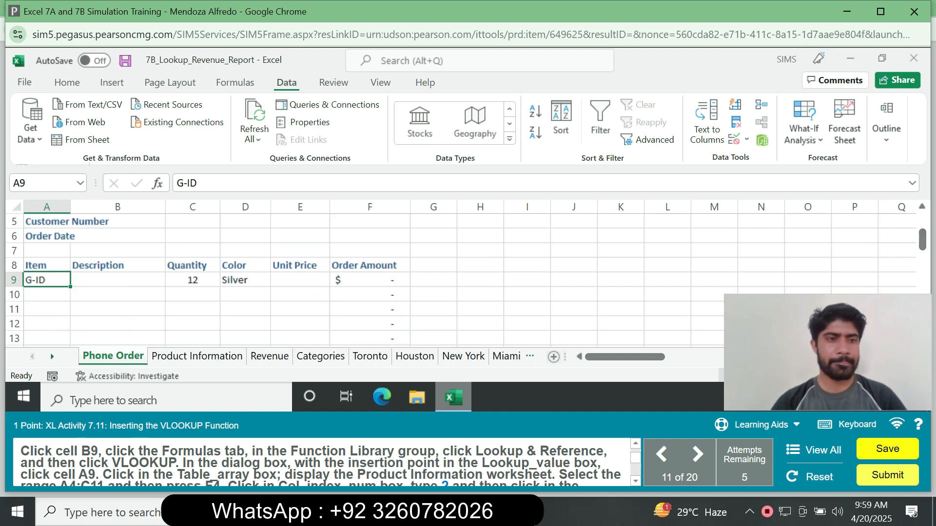
pyautogui.click(117, 280)
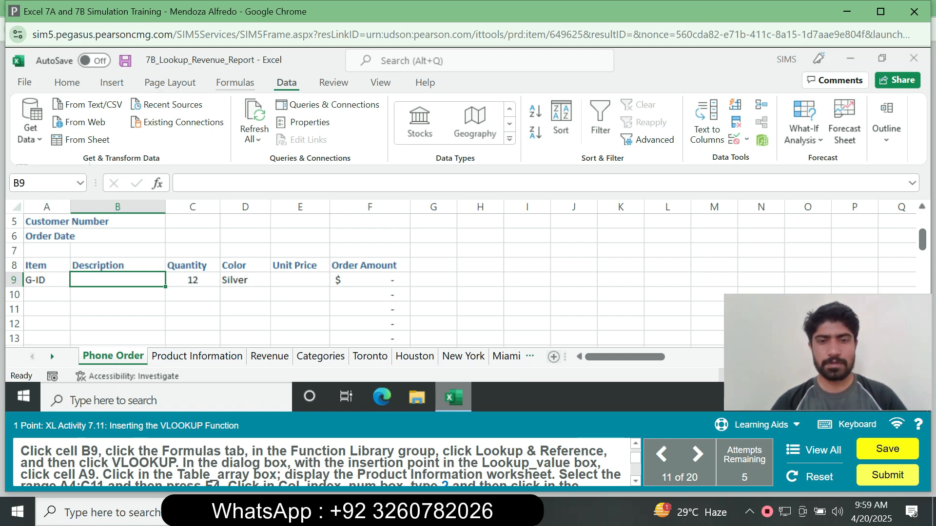
pyautogui.click(235, 83)
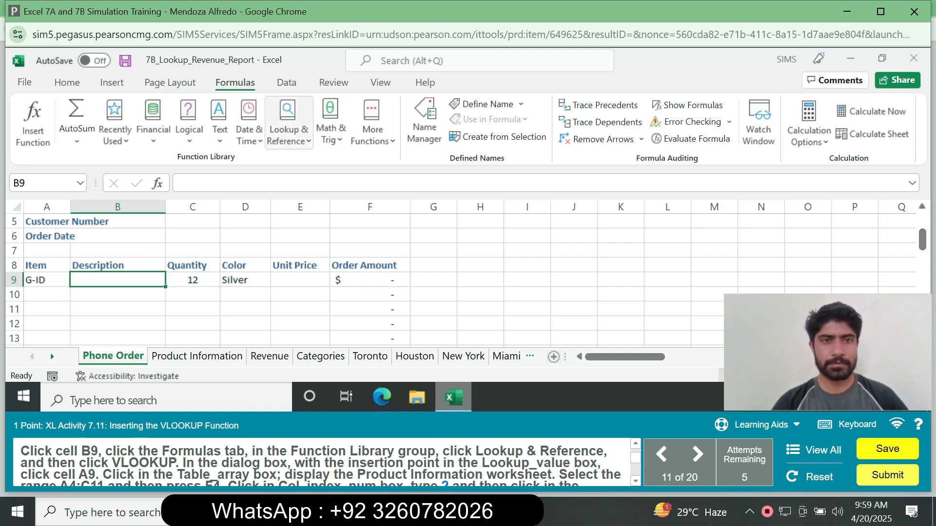
pyautogui.click(288, 125)
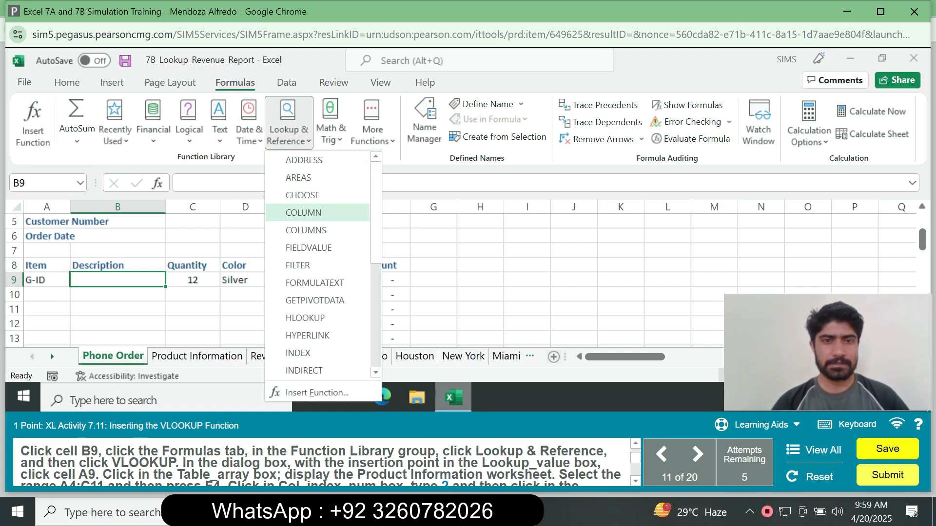
pyautogui.scroll(-2, 322, 266)
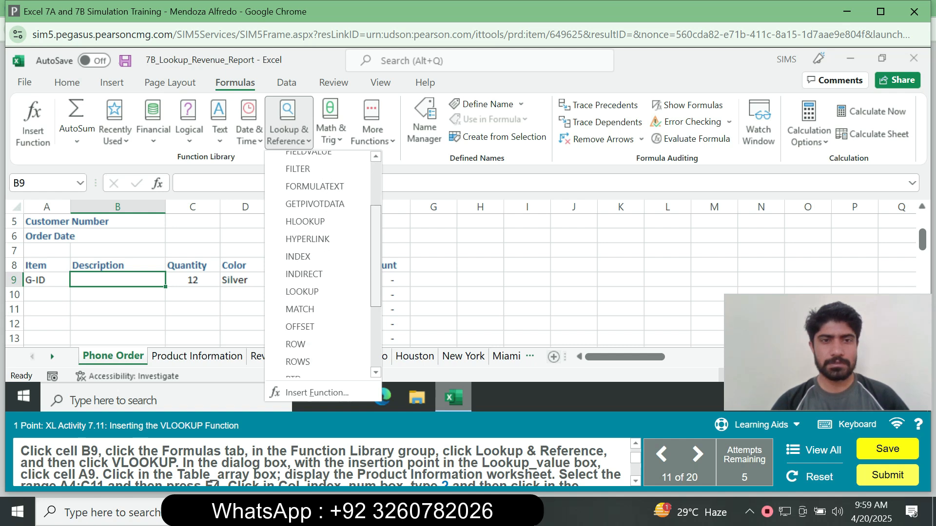
pyautogui.scroll(-3, 322, 266)
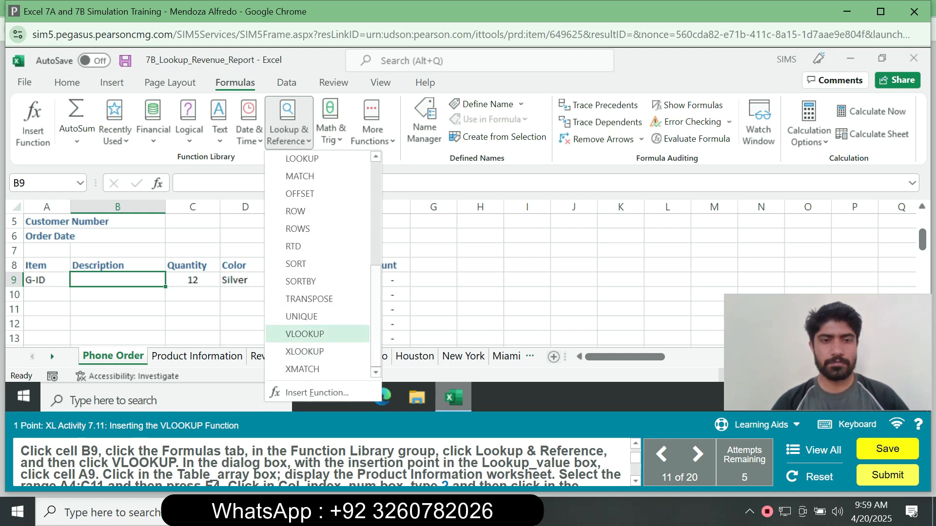
pyautogui.click(305, 334)
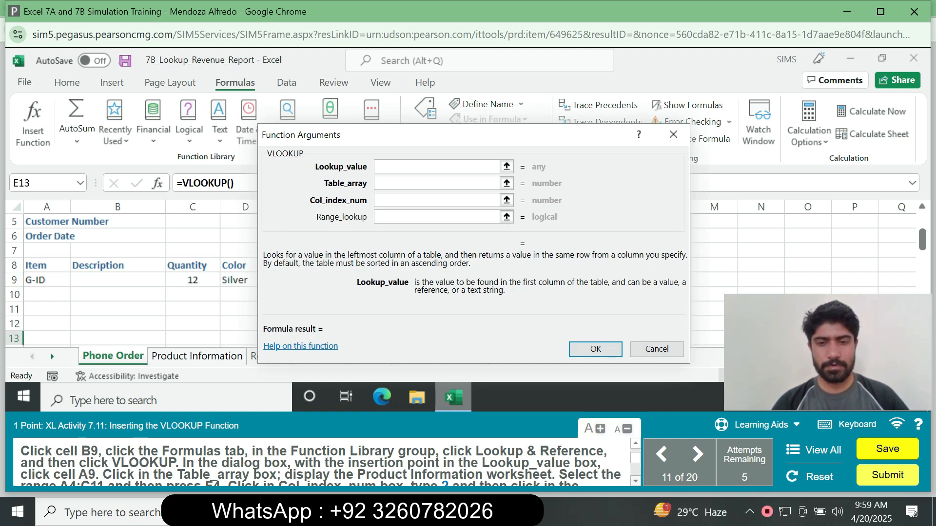
# Set the VLOOKUP lookup value to cell A9 and the table array to A4:C11 on the Product Information sheet.
pyautogui.scroll(-2, 321, 462)
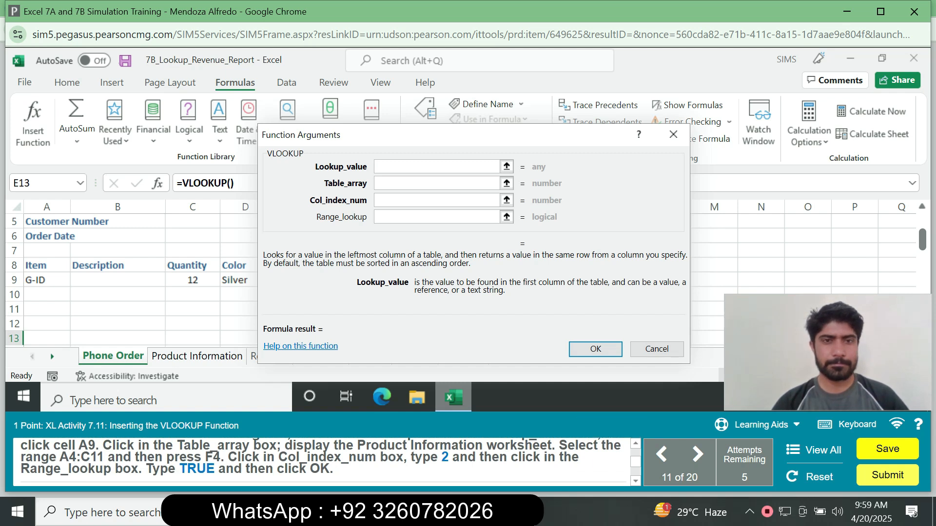
pyautogui.click(436, 166)
pyautogui.click(47, 280)
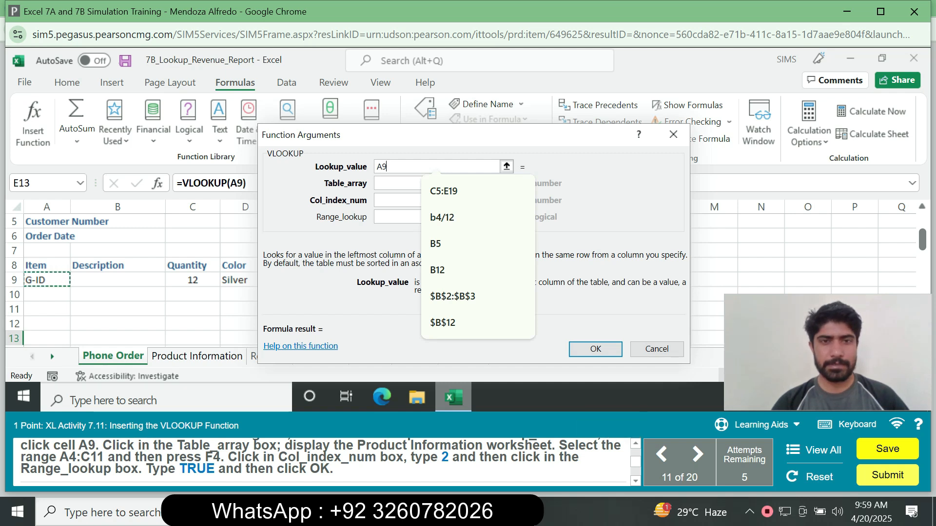
pyautogui.click(398, 184)
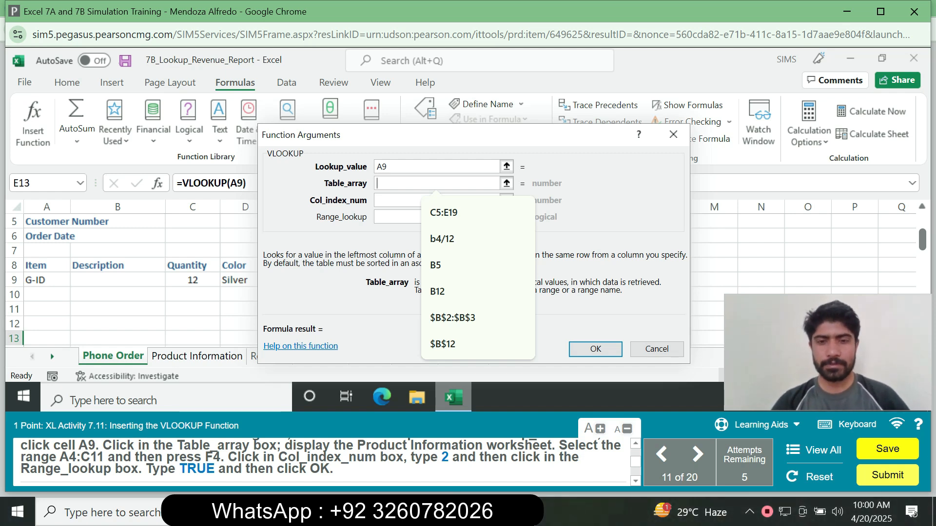
pyautogui.click(197, 356)
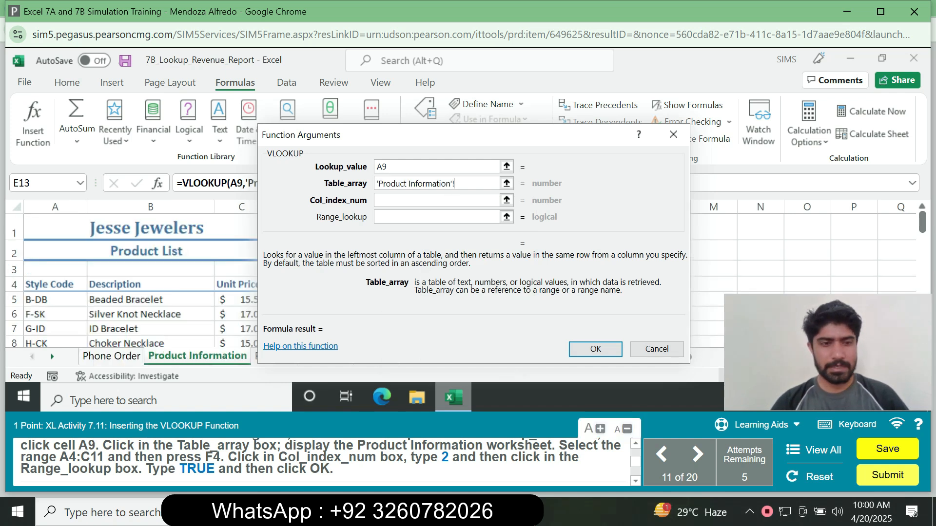
pyautogui.moveTo(48, 285); pyautogui.dragTo(241, 309)
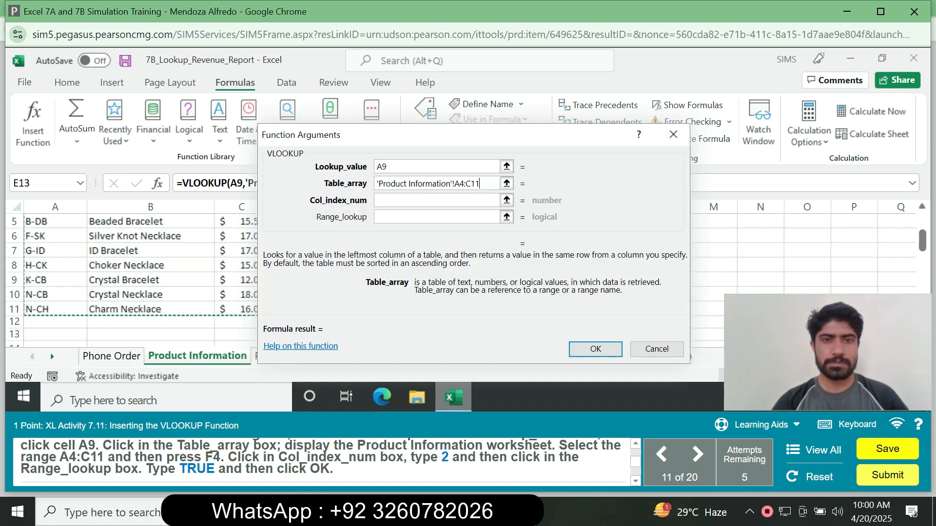
# Set the VLOOKUP column index number to 2 and the range lookup to TRUE, and submit the arguments.
pyautogui.click(436, 200)
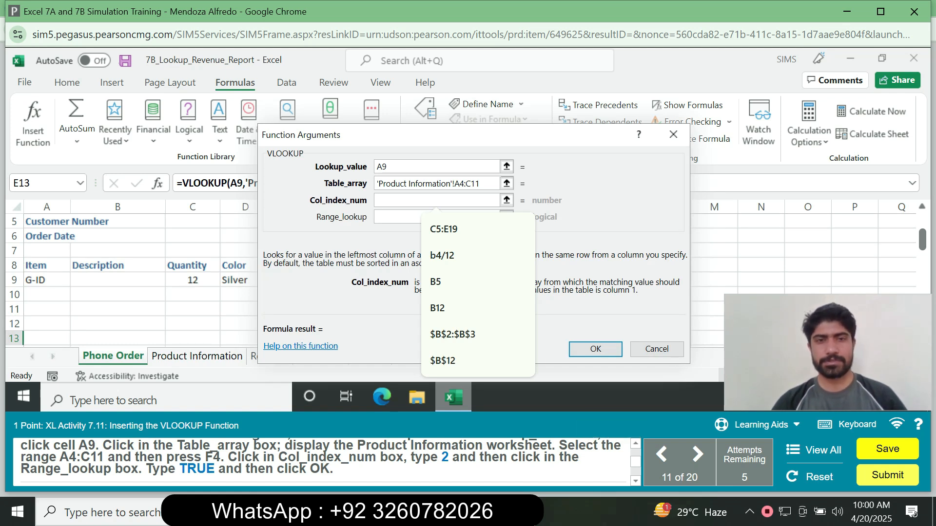
pyautogui.write('2')
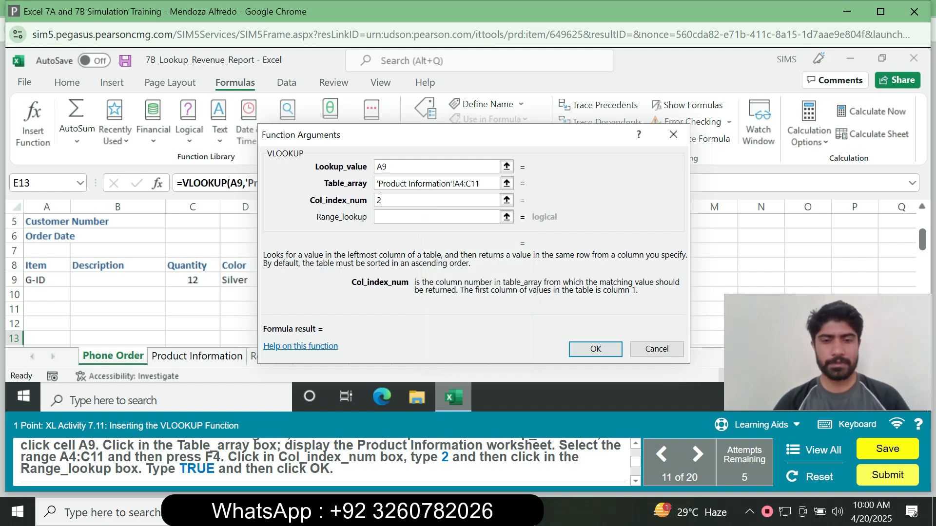
pyautogui.click(437, 217)
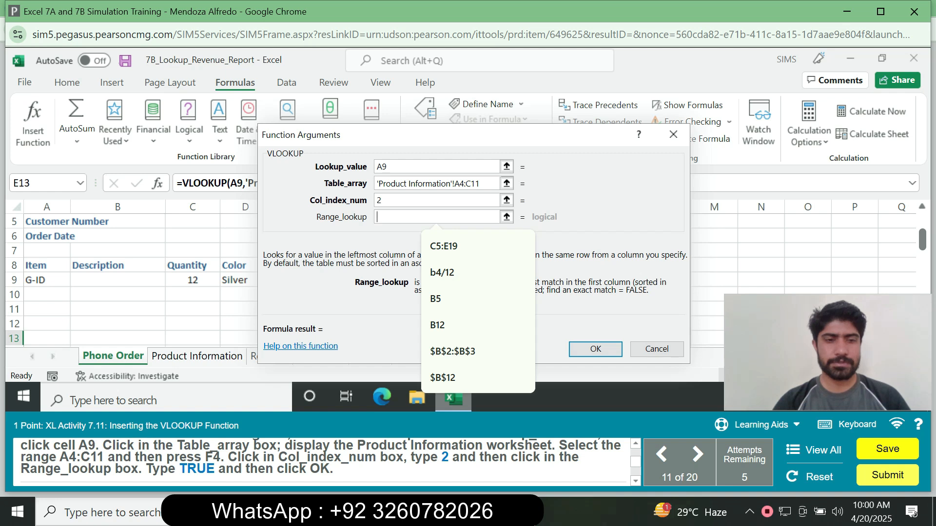
pyautogui.write('TR')
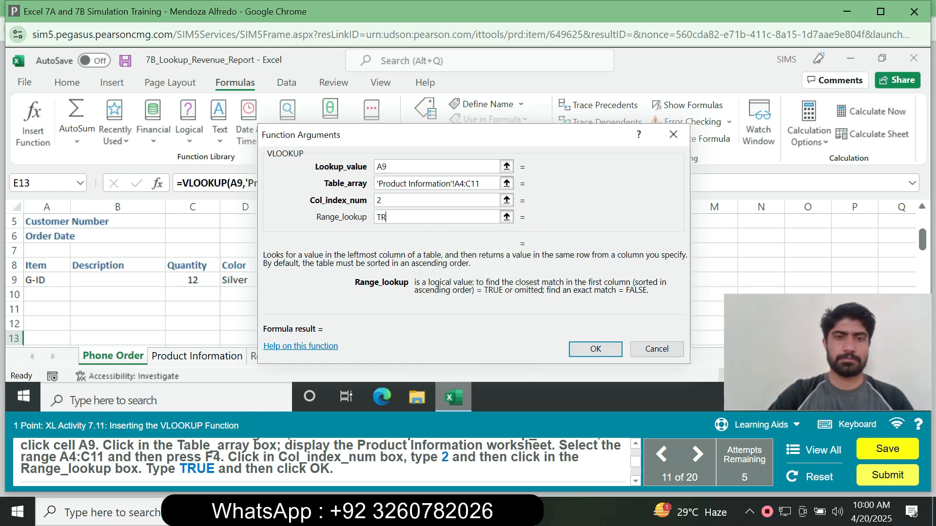
pyautogui.write('UE')
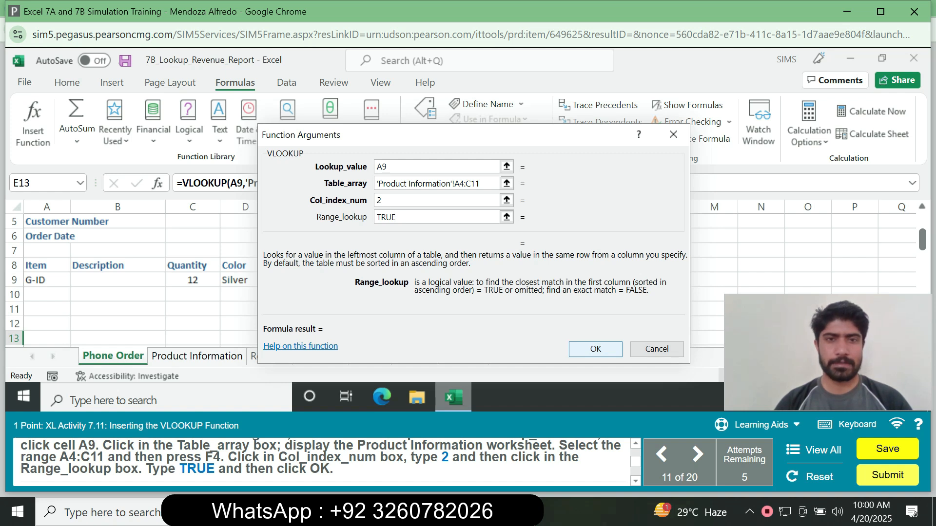
pyautogui.click(595, 349)
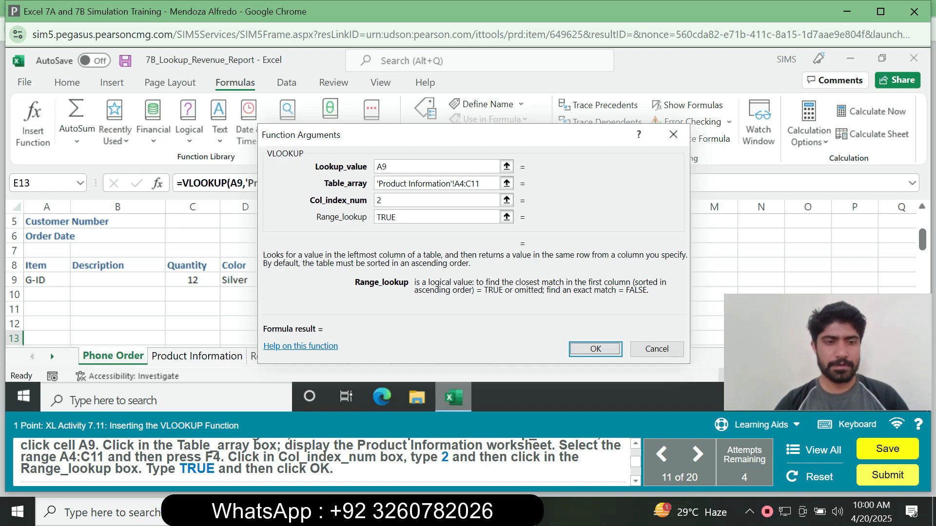
# Make the VLOOKUP table array reference absolute as $A$4:$C$11 and insert the function in cell B9.
pyautogui.click(459, 184)
pyautogui.press('F4')
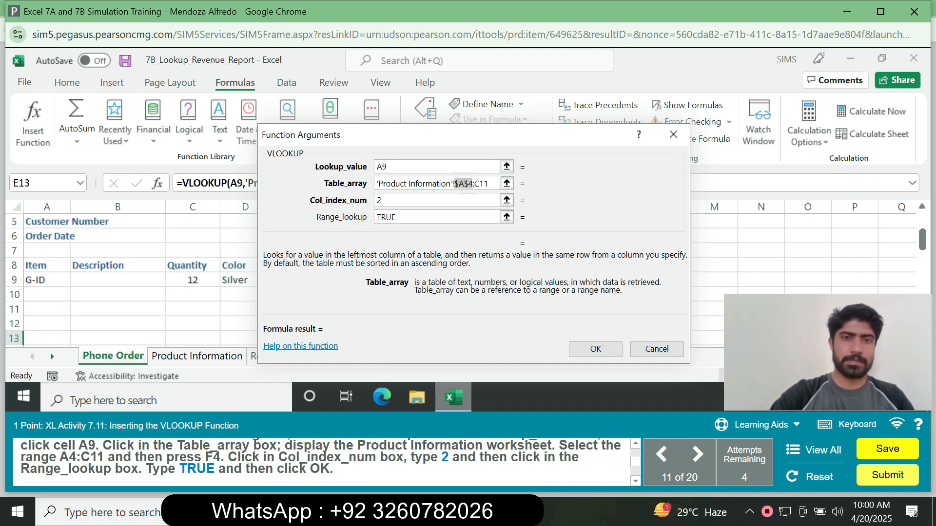
pyautogui.click(475, 184)
pyautogui.press('F4')
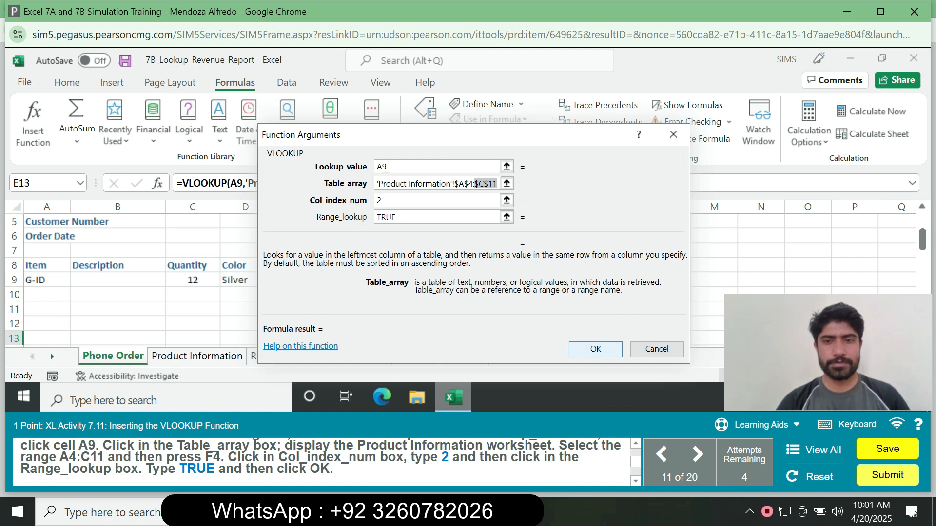
pyautogui.click(595, 349)
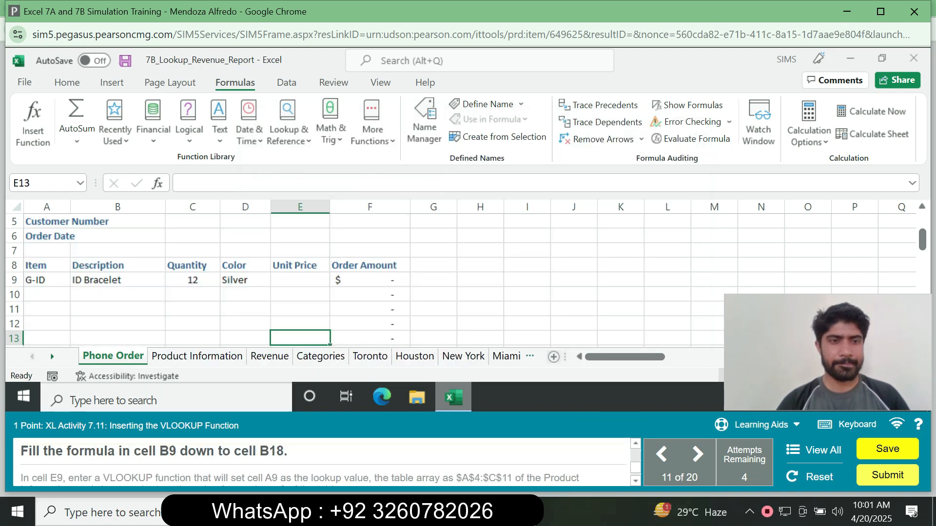
# Fill the VLOOKUP formula in cell B9 of the Phone Order sheet down to cell B18.
pyautogui.click(118, 280)
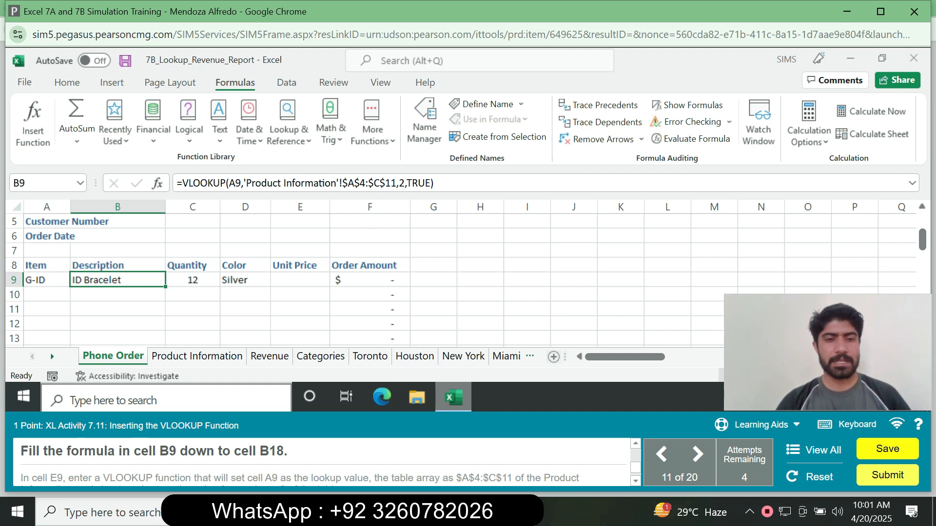
pyautogui.moveTo(165, 286)
pyautogui.mouseDown()
pyautogui.moveTo(166, 355)
pyautogui.moveTo(166, 298)
pyautogui.mouseUp()
pyautogui.click(192, 280)
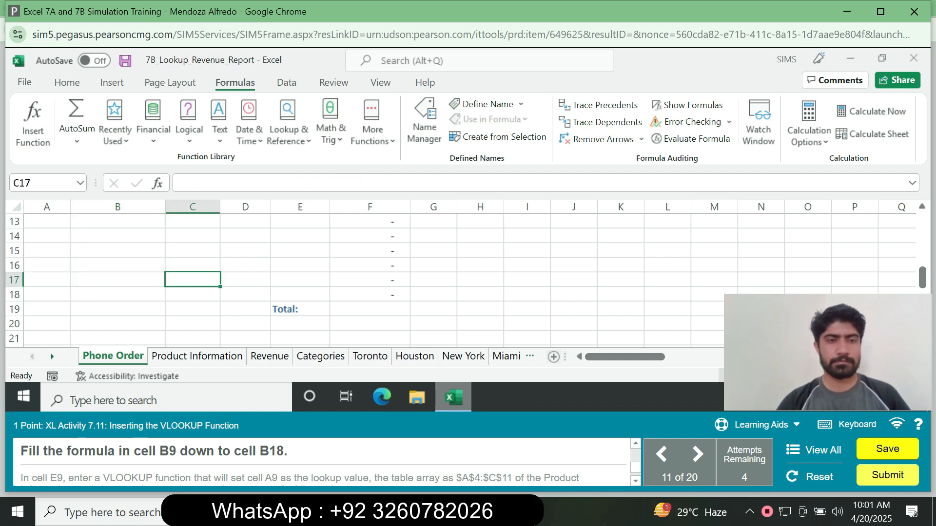
pyautogui.scroll(3, 371, 277)
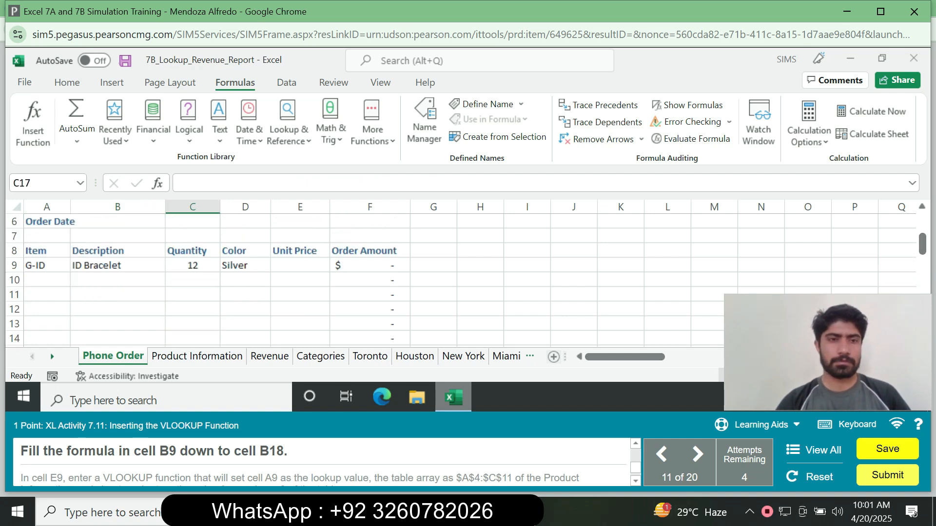
pyautogui.click(118, 265)
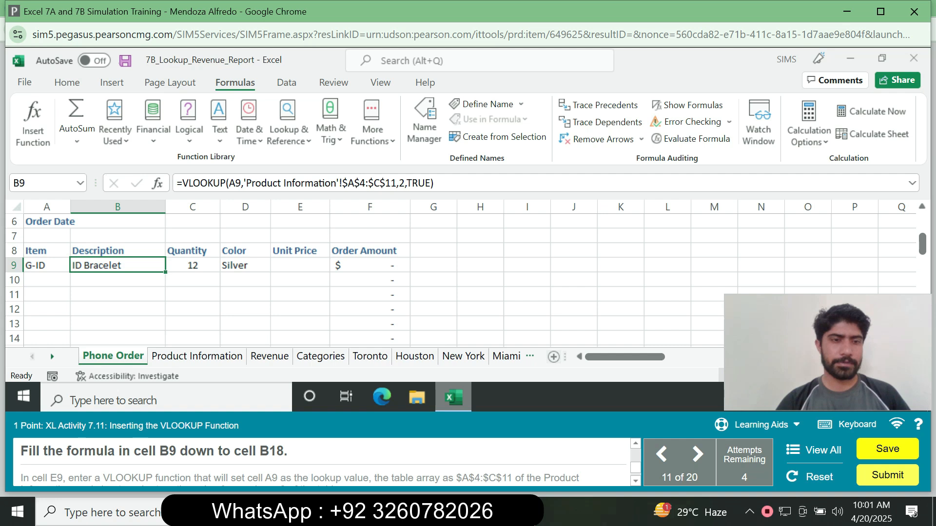
pyautogui.moveTo(166, 272); pyautogui.dragTo(167, 340)
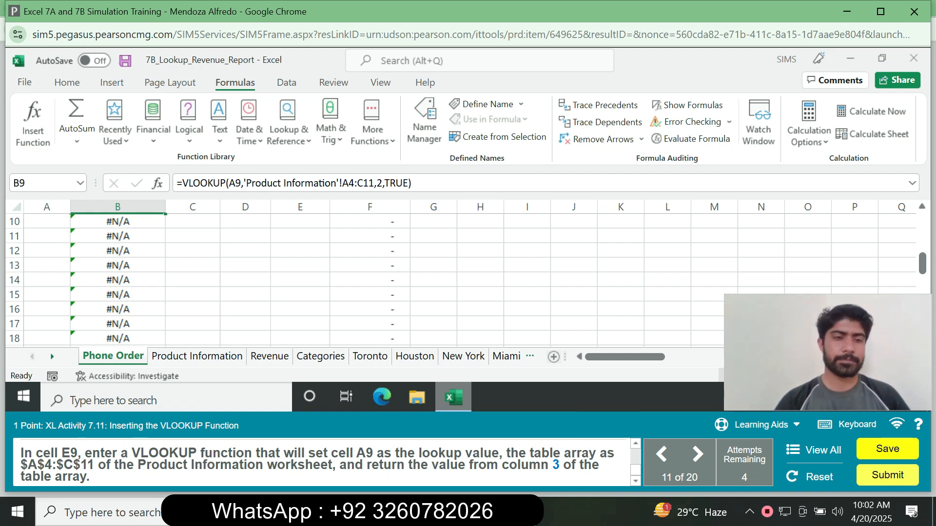
# Start a VLOOKUP function in cell E9, the Unit Price of the first item, with A9 as the lookup value.
pyautogui.scroll(3, 922, 264)
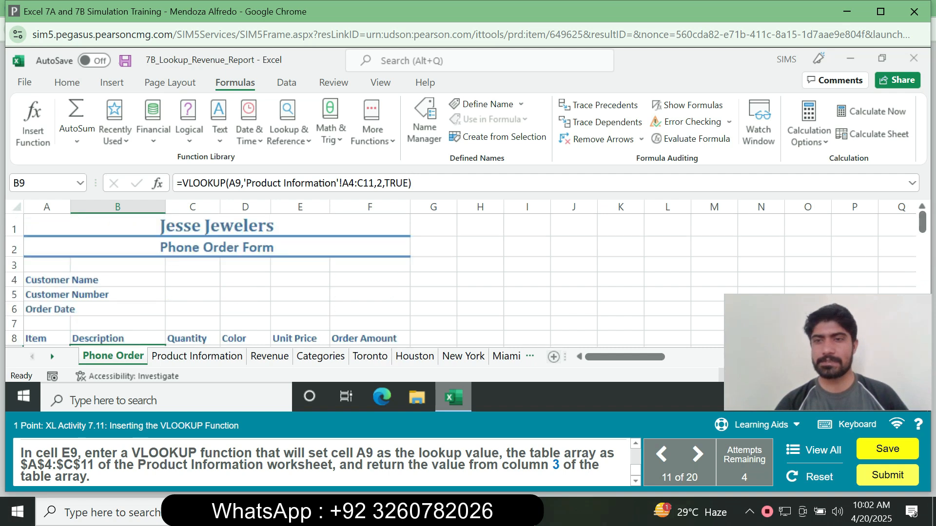
pyautogui.scroll(-2, 363, 280)
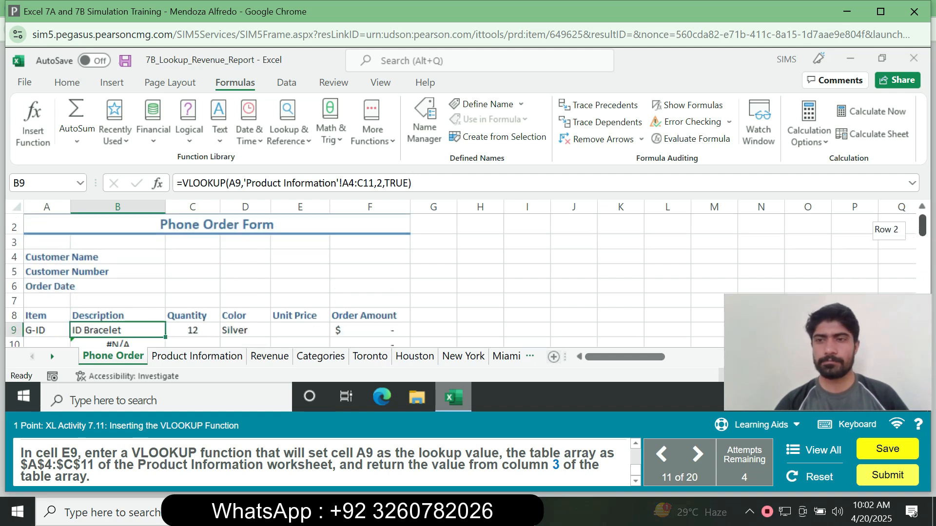
pyautogui.click(300, 310)
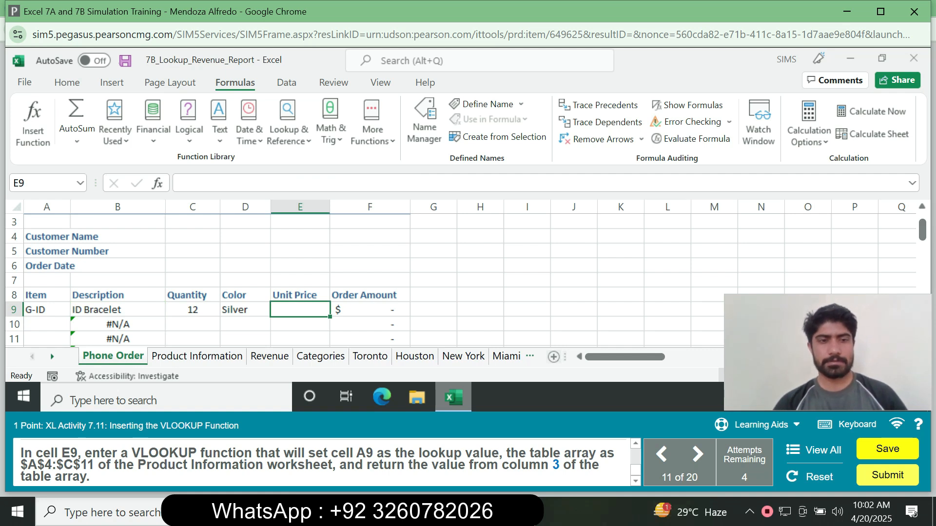
pyautogui.write('=')
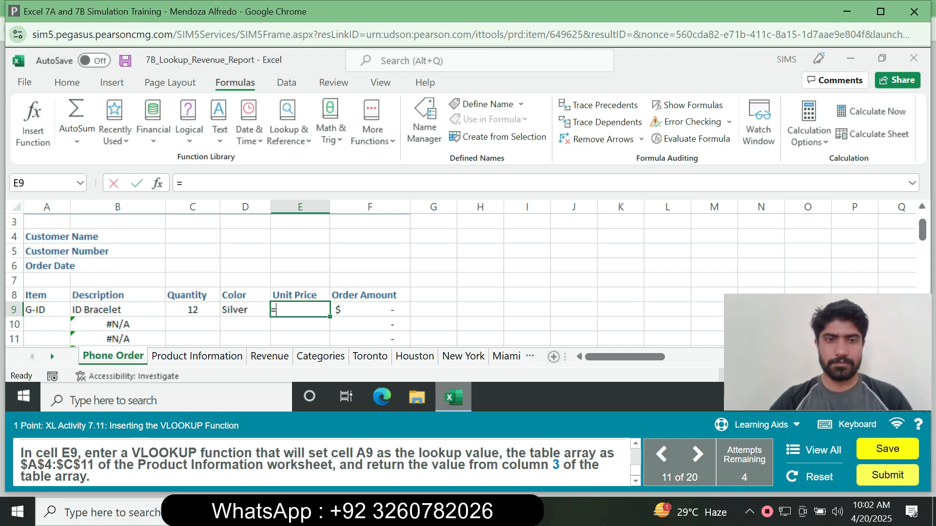
pyautogui.write('vl')
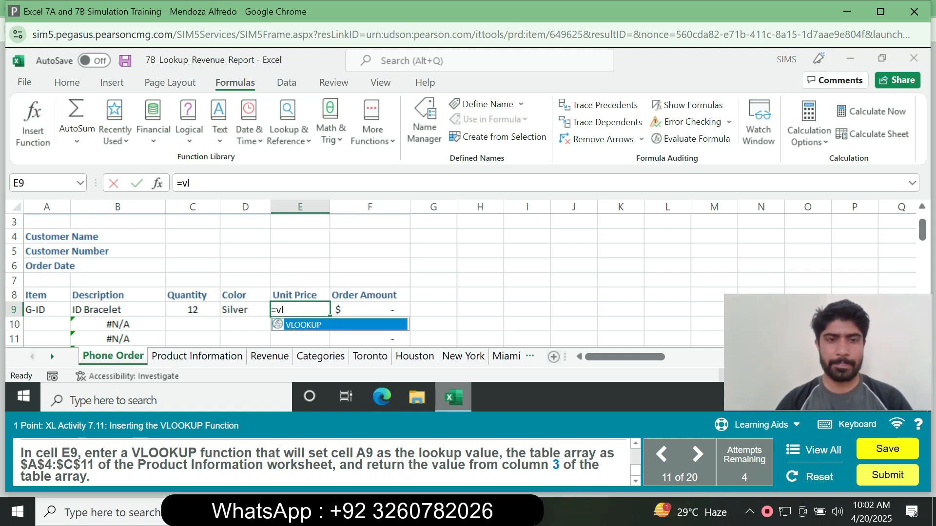
pyautogui.press('Tab')
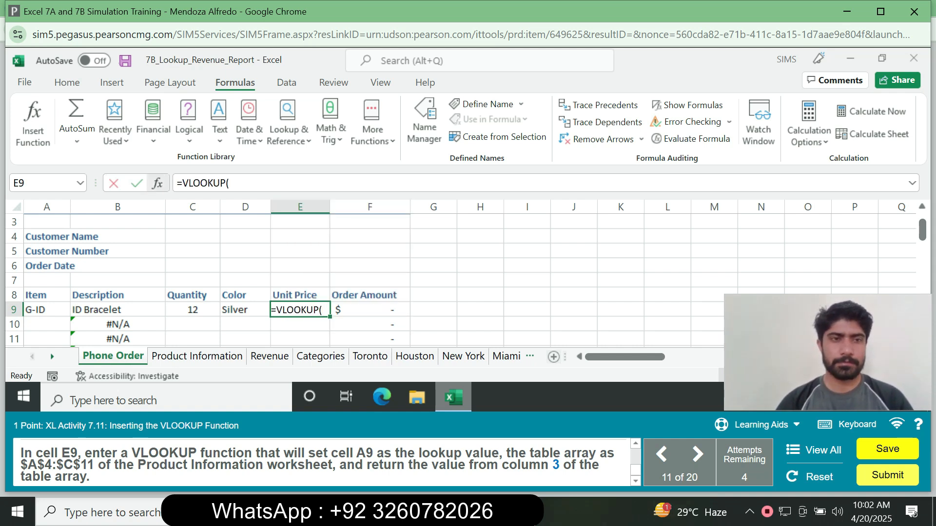
pyautogui.click(157, 183)
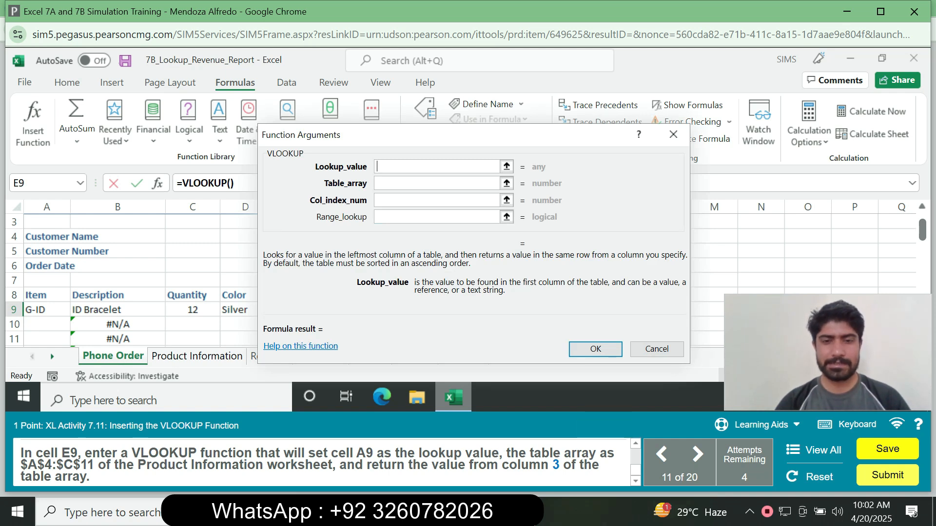
pyautogui.click(47, 310)
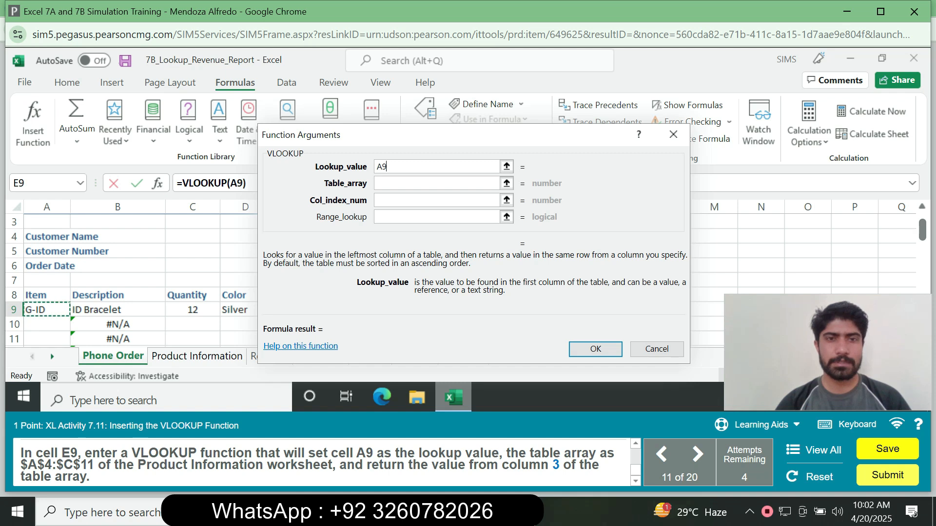
# Begin the table array reference of the VLOOKUP function with the Product Information worksheet.
pyautogui.click(437, 183)
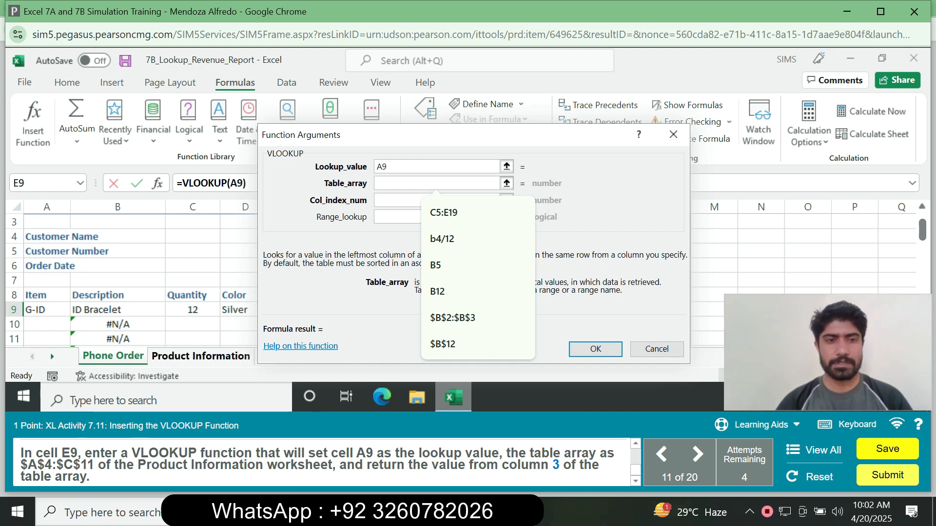
pyautogui.click(201, 356)
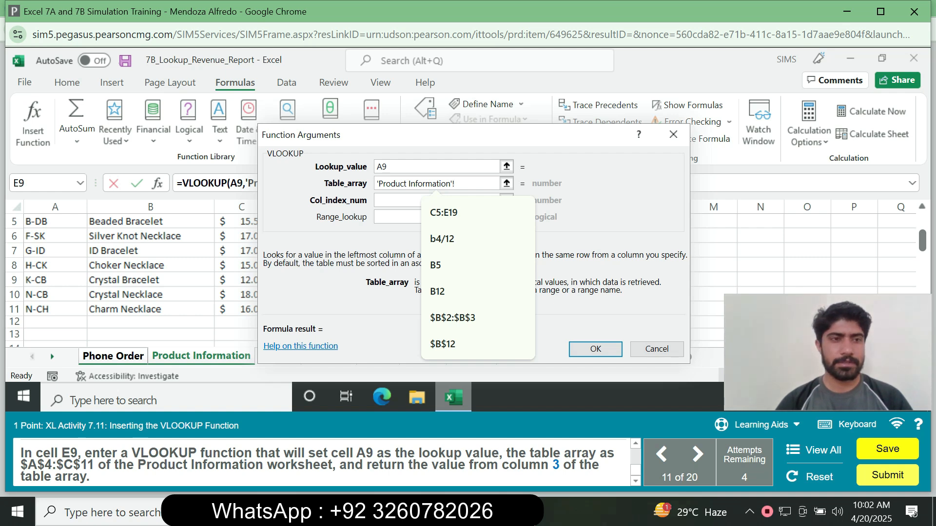
pyautogui.click(114, 356)
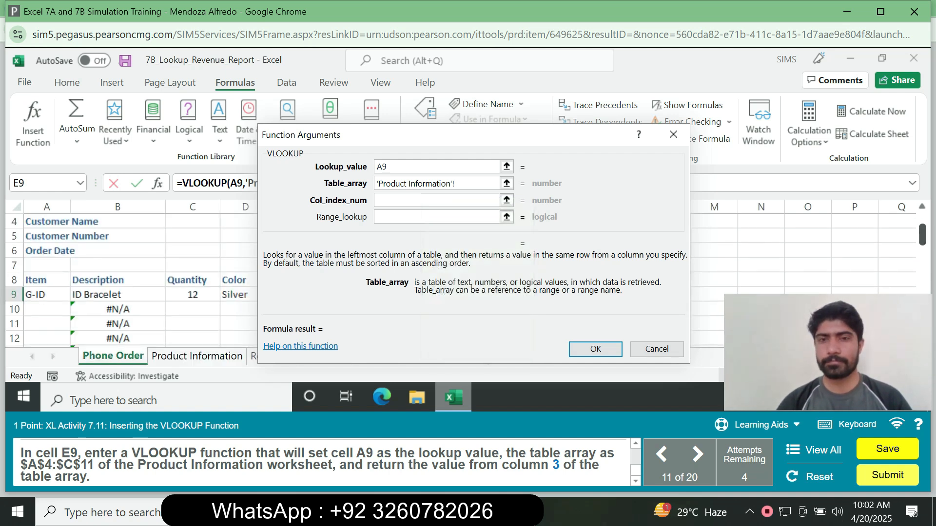
pyautogui.click(46, 295)
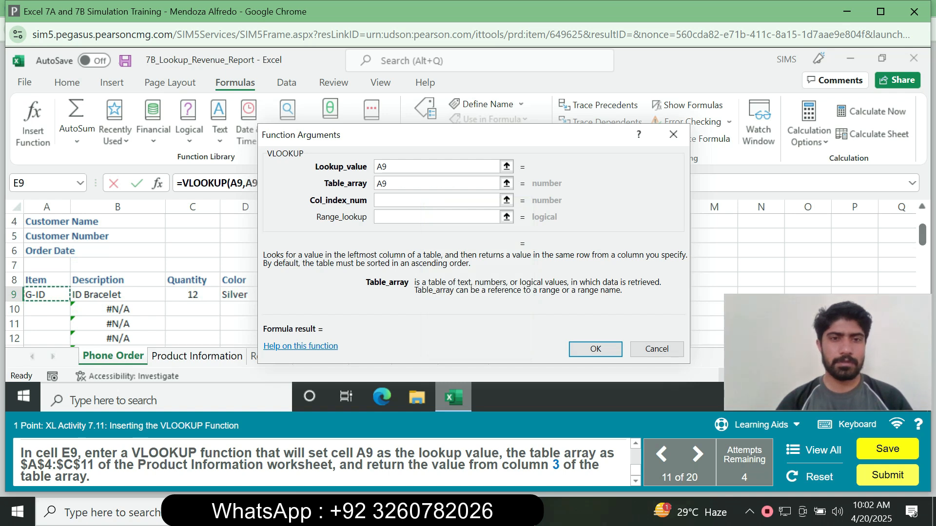
pyautogui.moveTo(47, 295)
pyautogui.mouseDown()
pyautogui.moveTo(117, 309)
pyautogui.moveTo(47, 295)
pyautogui.mouseUp()
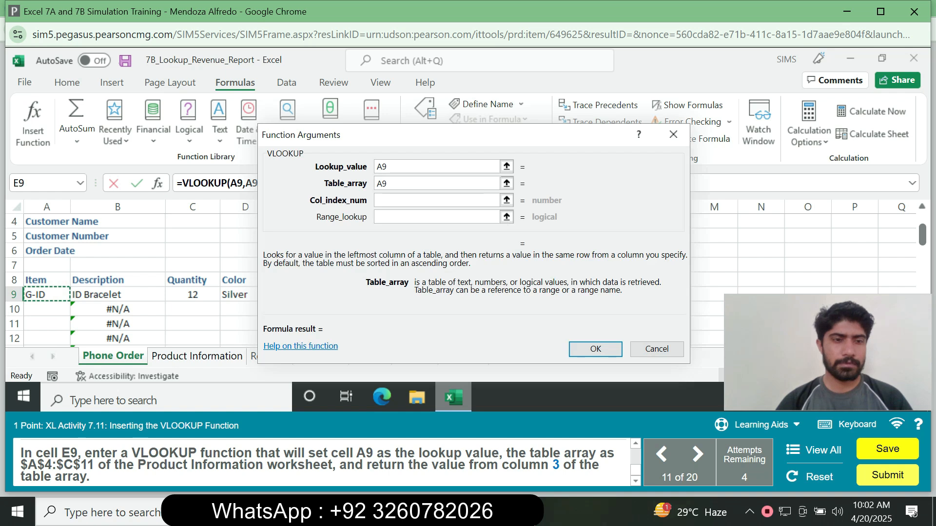
pyautogui.click(197, 356)
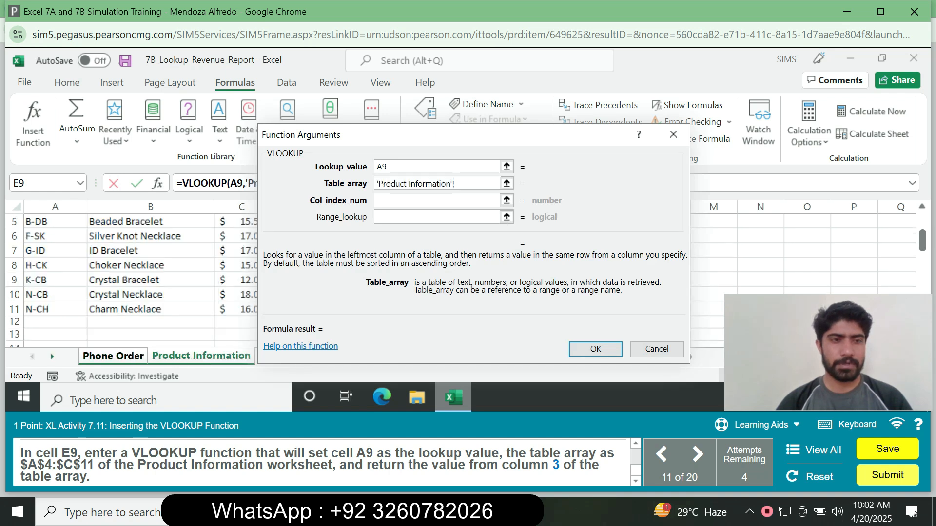
pyautogui.moveTo(923, 240); pyautogui.dragTo(922, 234)
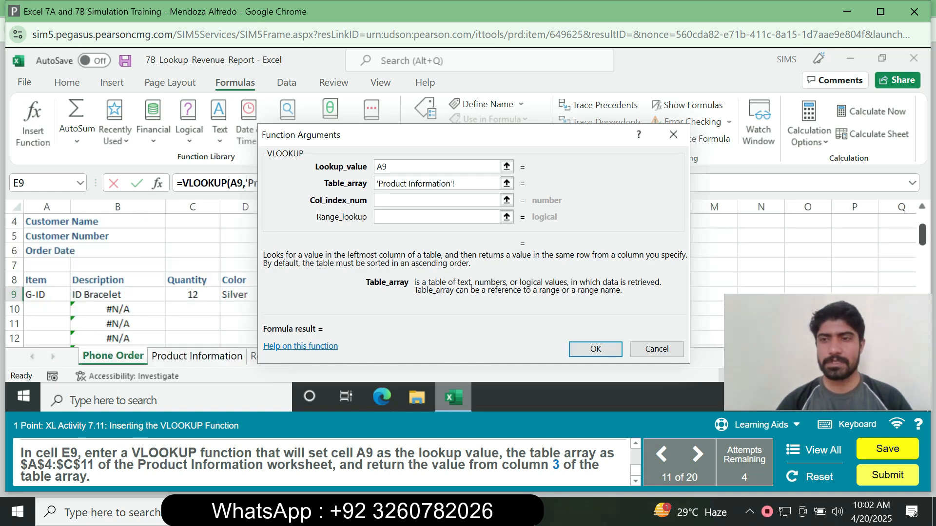
# Complete the VLOOKUP table array as the absolute range $A$4:$C$11 on the Product Information sheet.
pyautogui.click(201, 356)
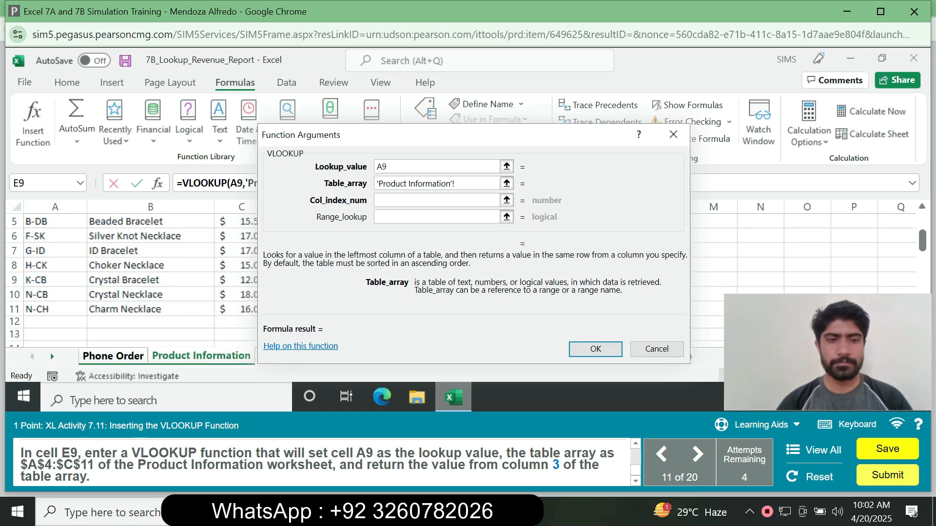
pyautogui.write('A4:C11')
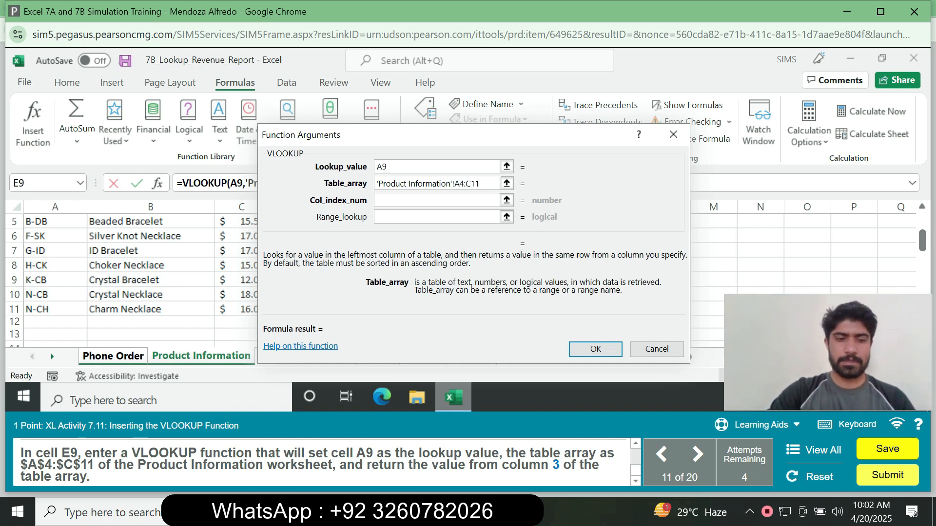
pyautogui.press('F4')
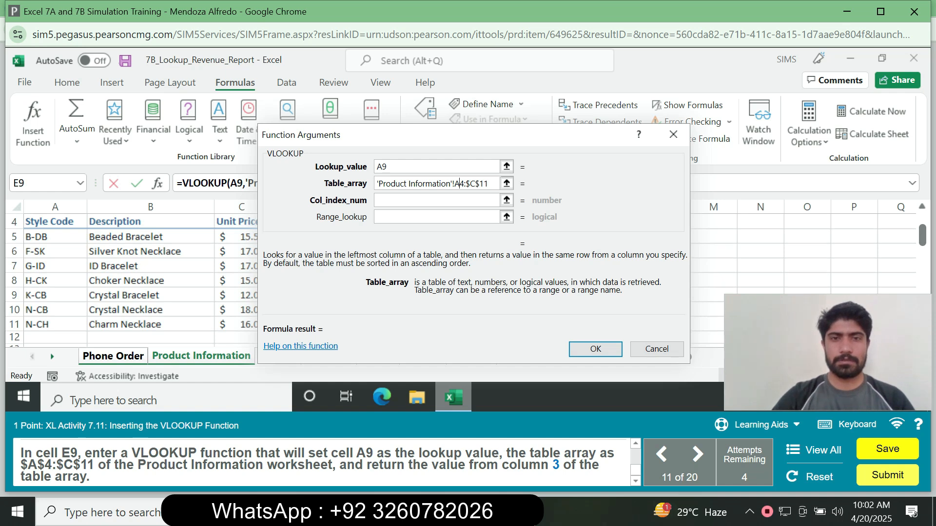
pyautogui.press('F4')
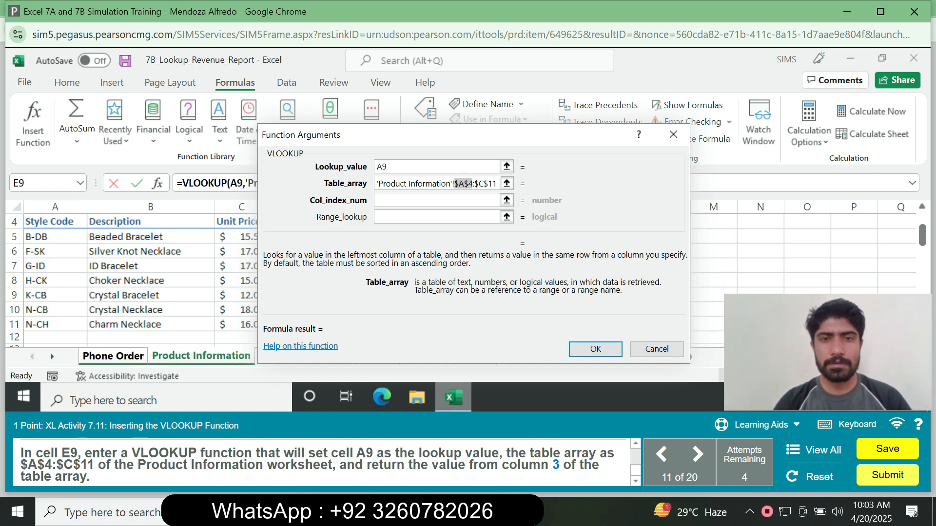
# Set the VLOOKUP column index number to 3 and insert the function in cell E9.
pyautogui.click(436, 201)
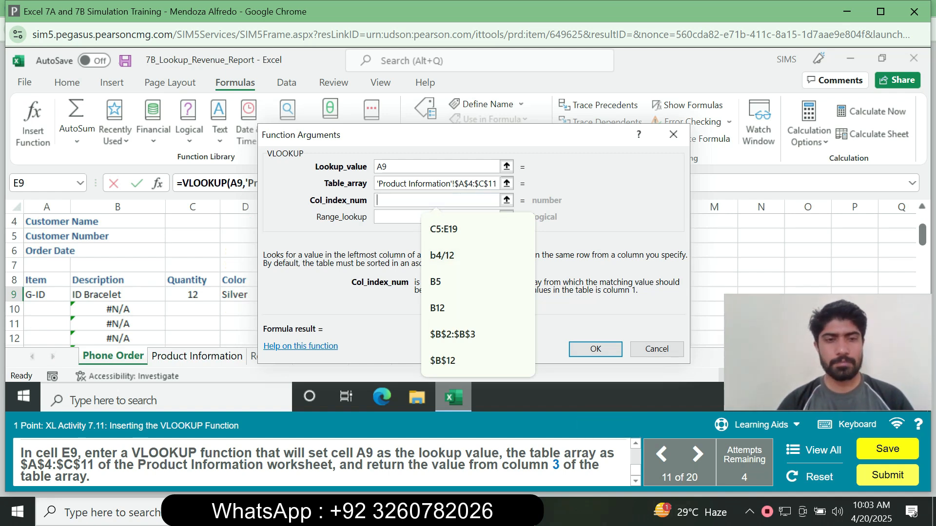
pyautogui.write('3')
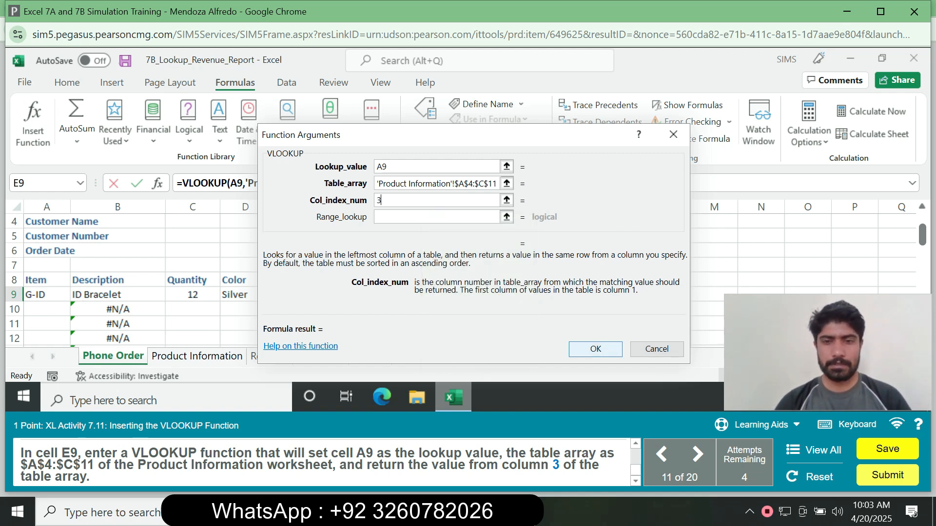
pyautogui.press('Return')
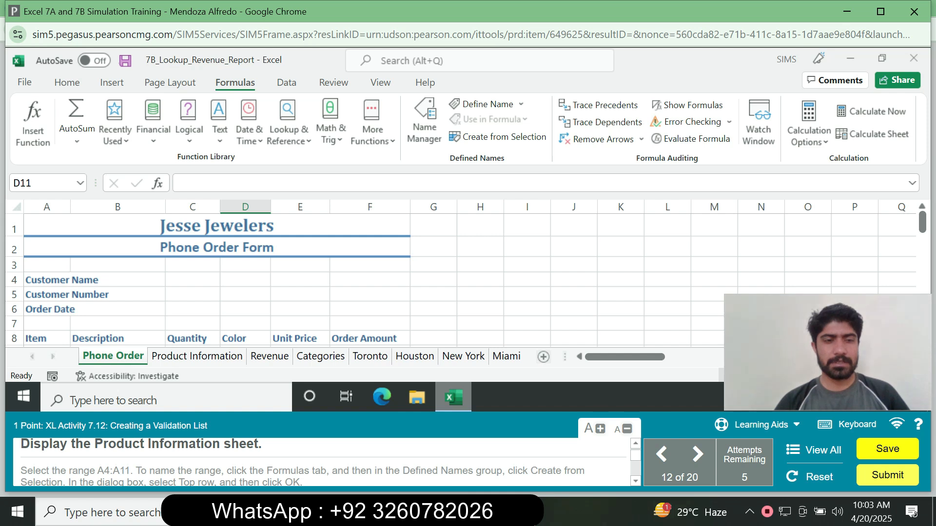
# Name the range A4:A11 on the Product Information sheet with Create from Selection, using the top row as the name.
pyautogui.click(200, 356)
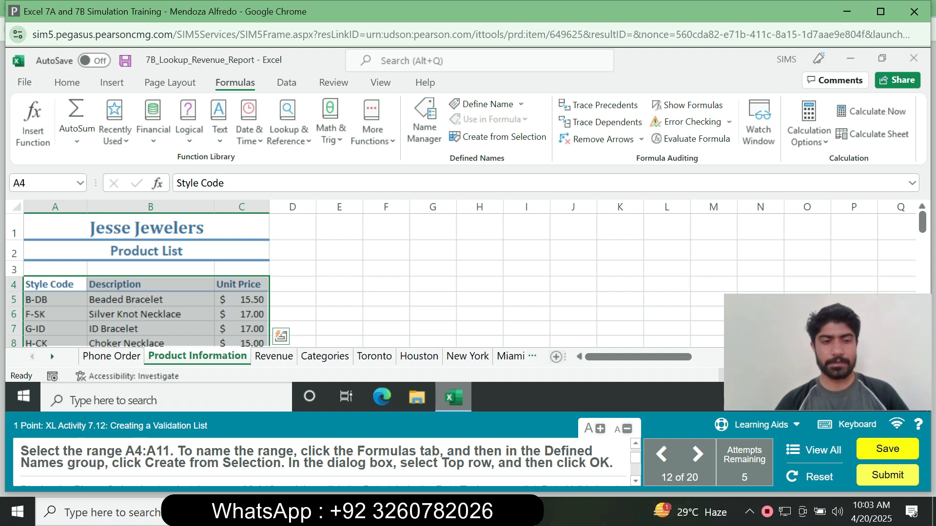
pyautogui.click(43, 184)
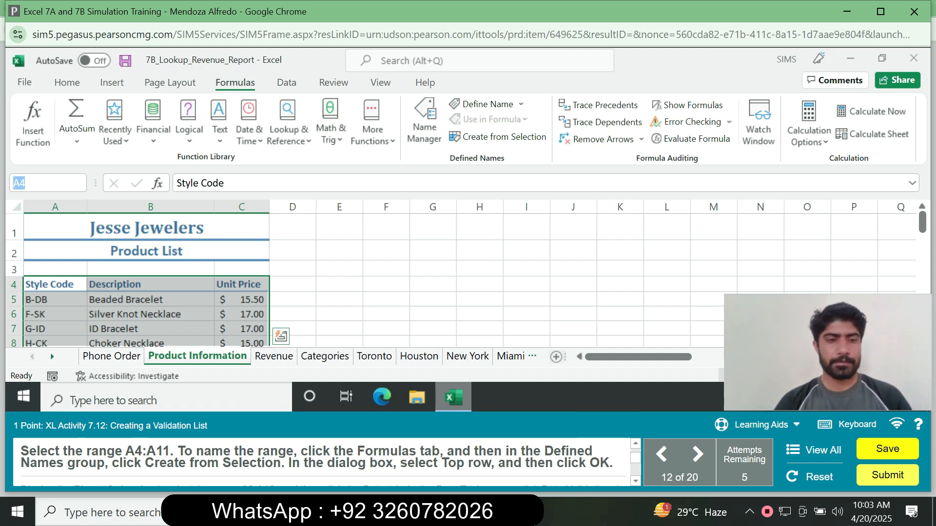
pyautogui.write('A')
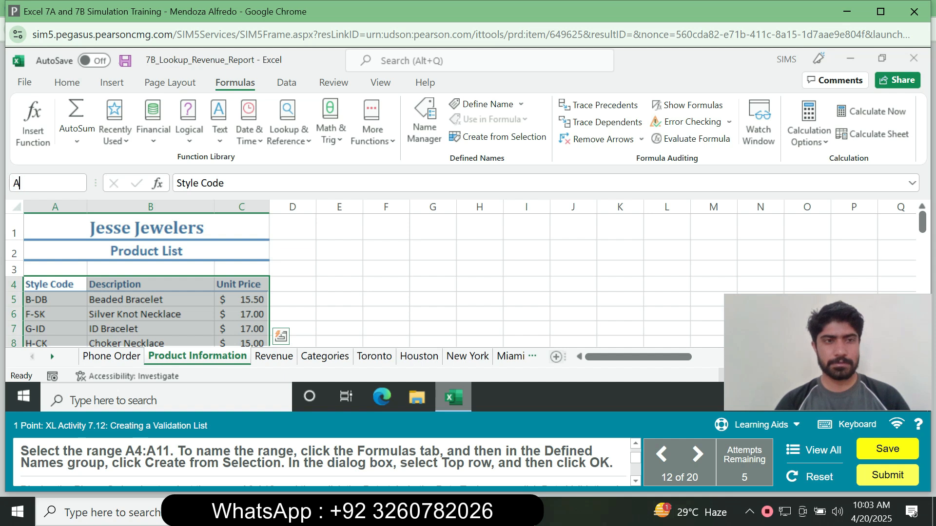
pyautogui.write('4:A11')
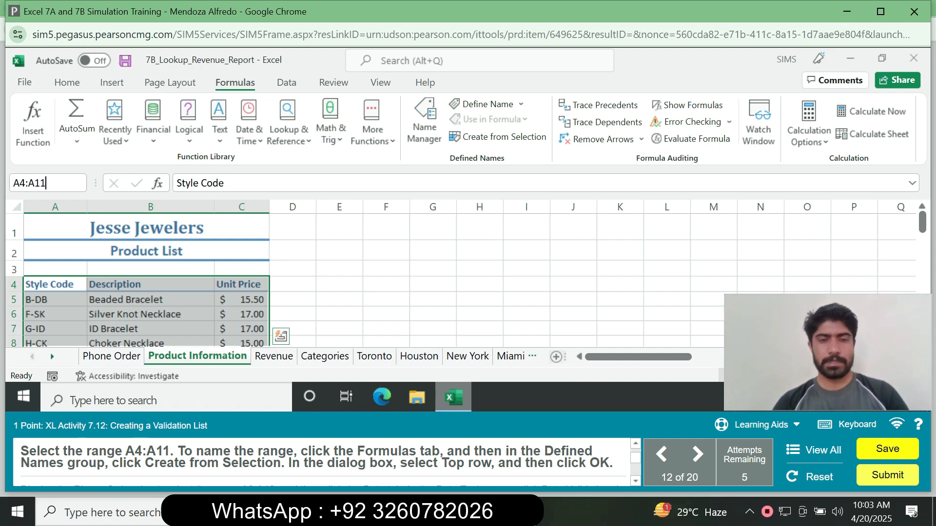
pyautogui.press('Return')
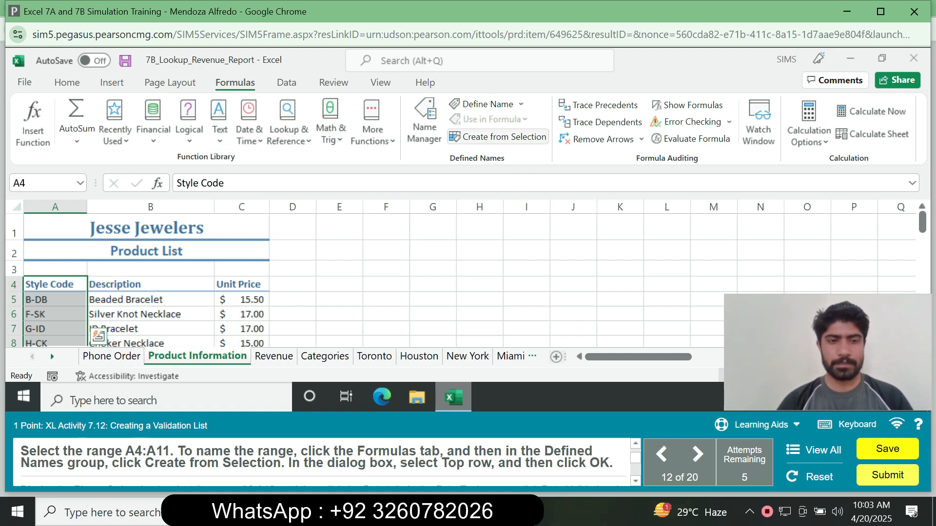
pyautogui.click(497, 136)
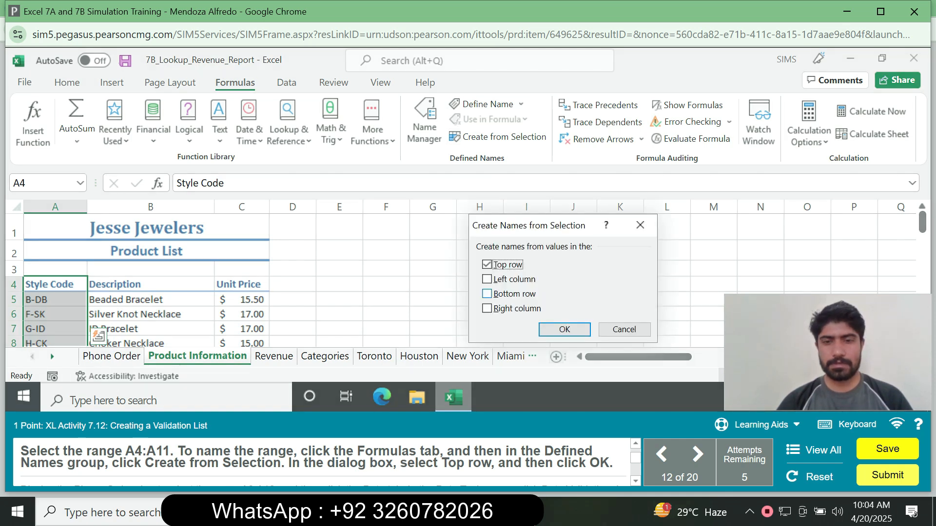
pyautogui.press('Return')
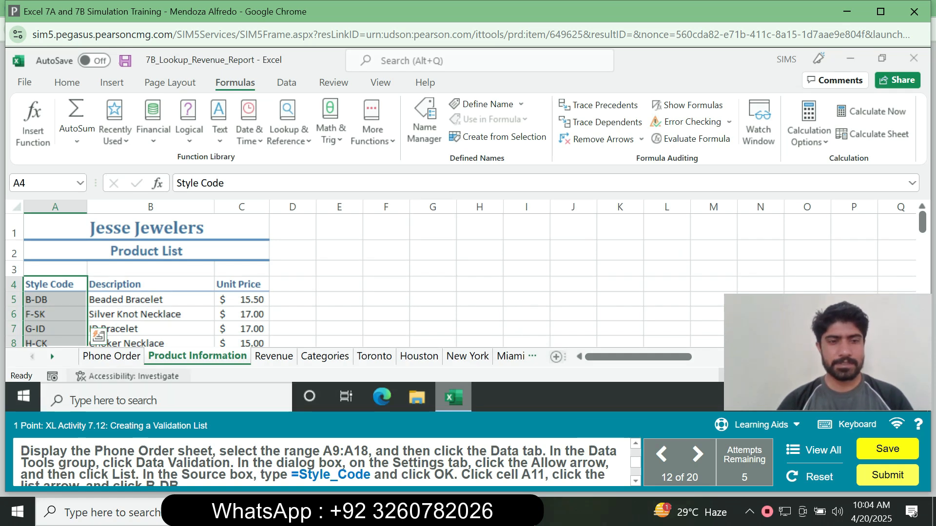
# Open the Data Validation settings for the range A9:A18 on the Phone Order sheet.
pyautogui.click(112, 356)
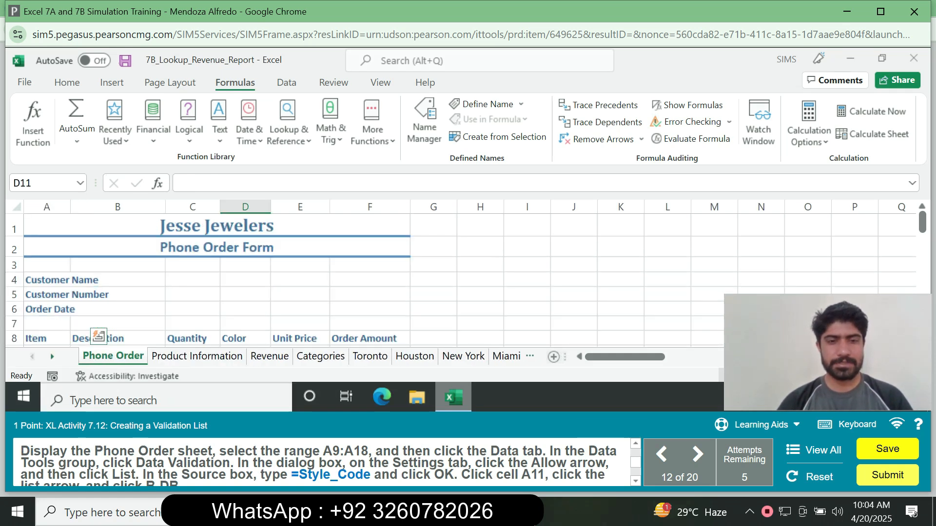
pyautogui.click(38, 183)
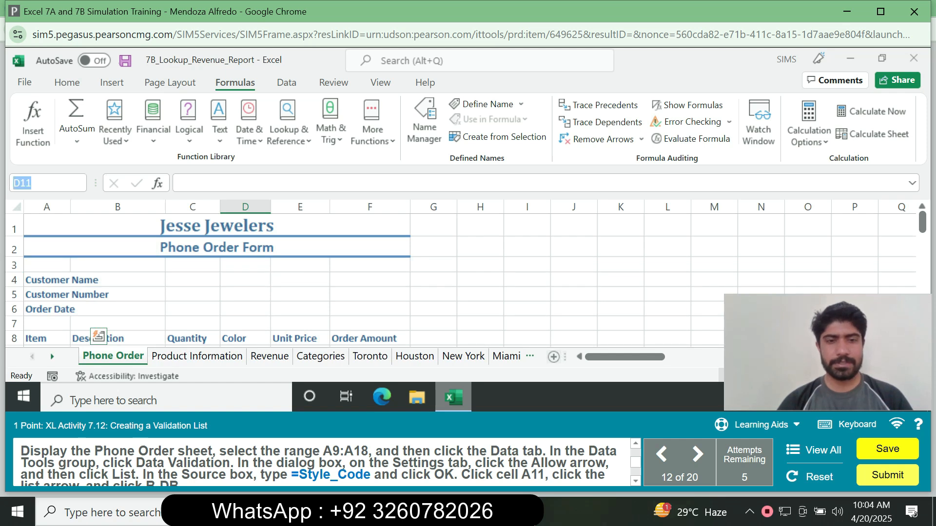
pyautogui.write('A9')
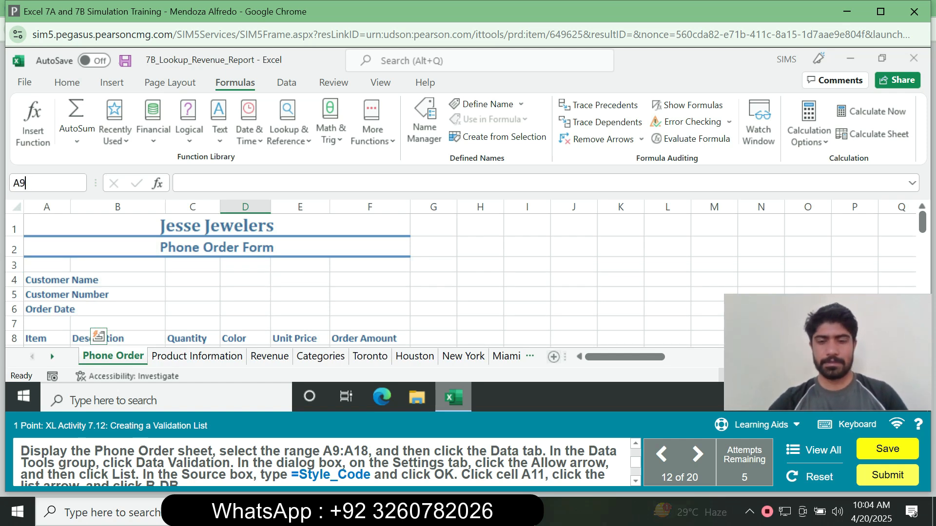
pyautogui.write(':')
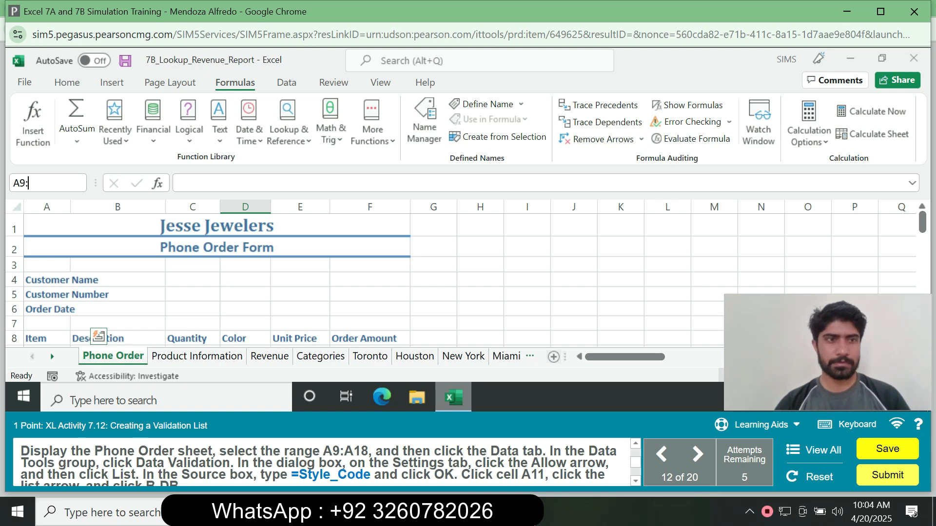
pyautogui.write('A18')
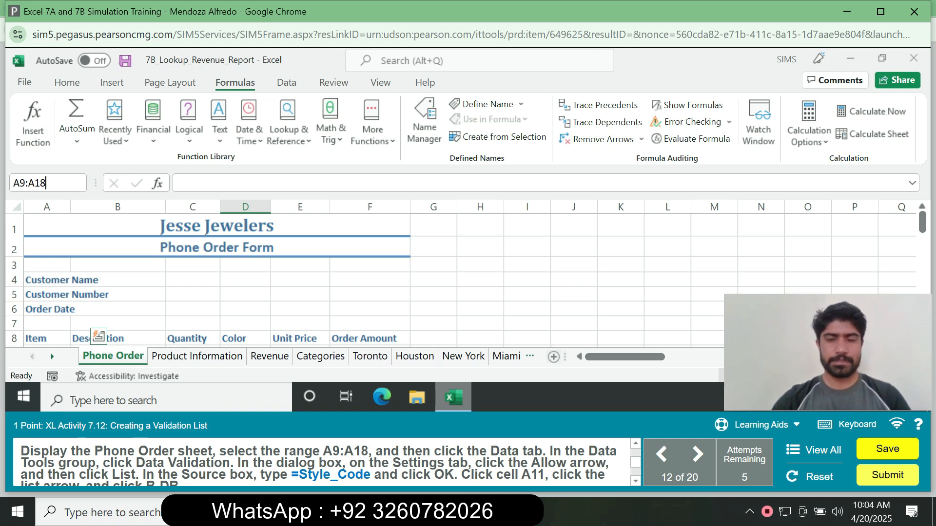
pyautogui.press('Return')
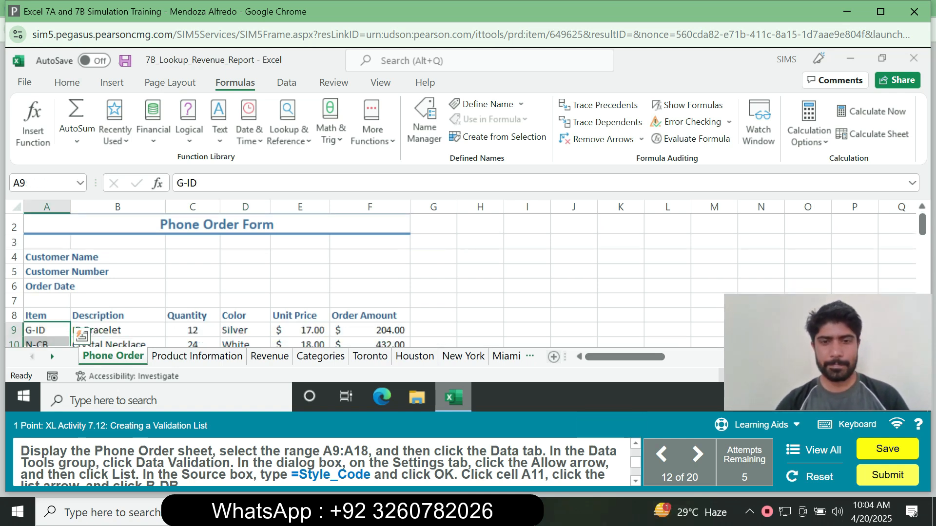
pyautogui.click(286, 83)
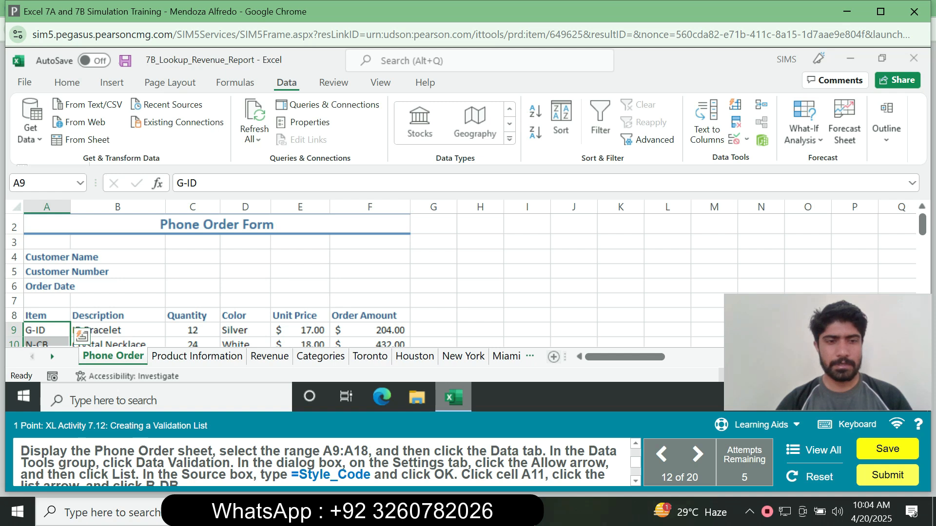
pyautogui.click(747, 139)
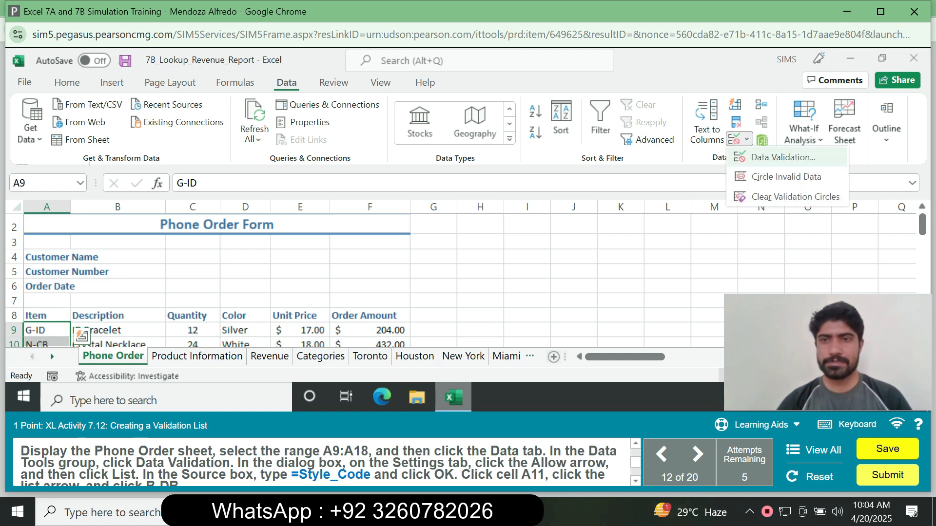
pyautogui.click(783, 157)
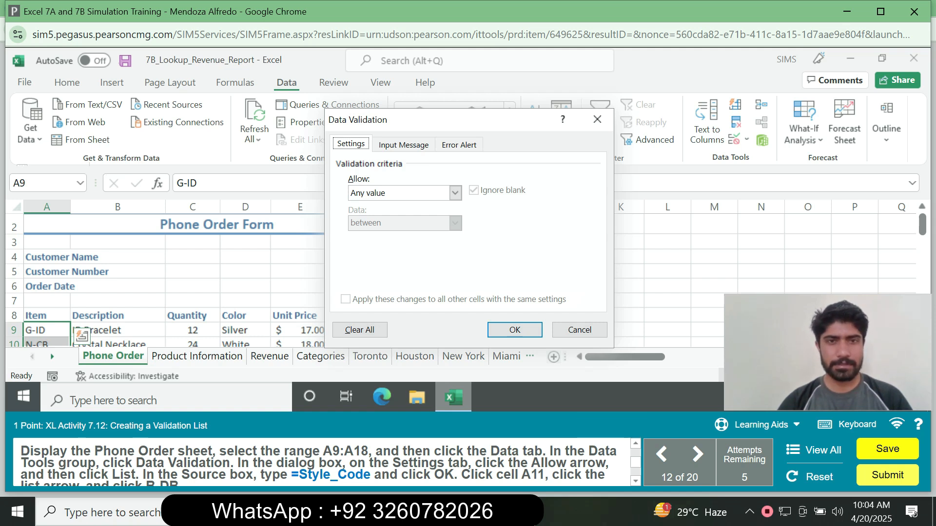
# Restrict the item cells A9:A18 to a validation list with the source =Style_Code and apply it.
pyautogui.click(455, 193)
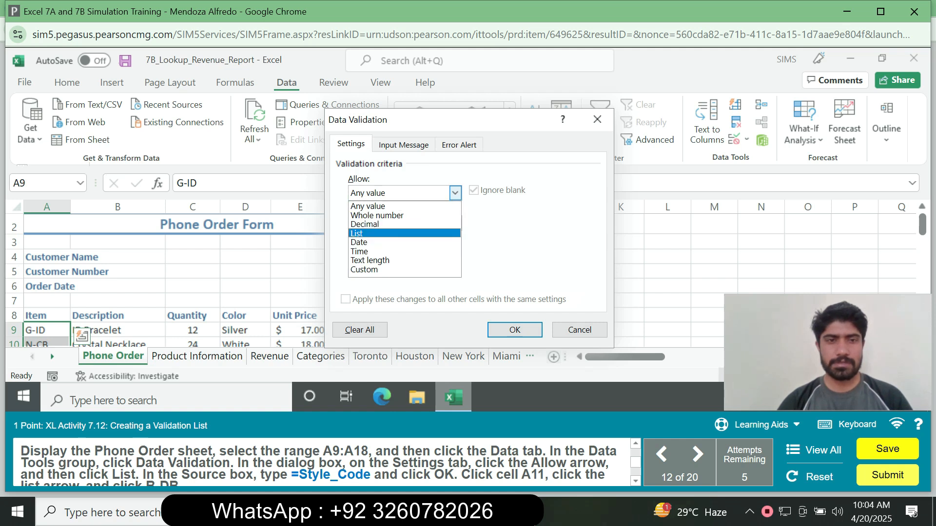
pyautogui.click(390, 233)
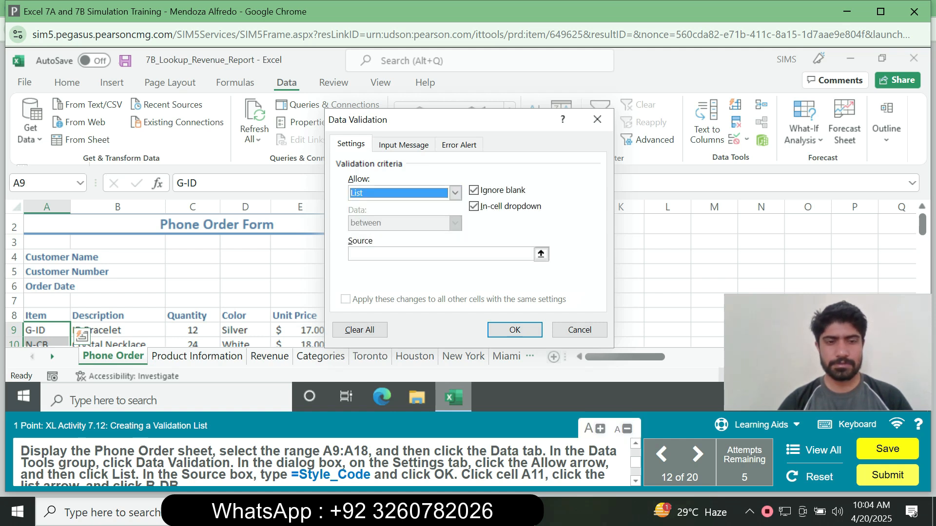
pyautogui.click(436, 254)
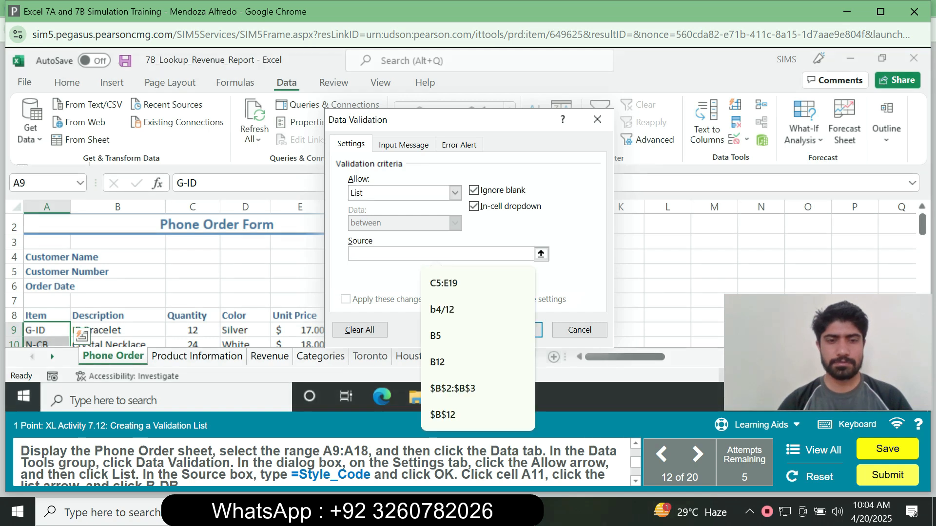
pyautogui.write('=')
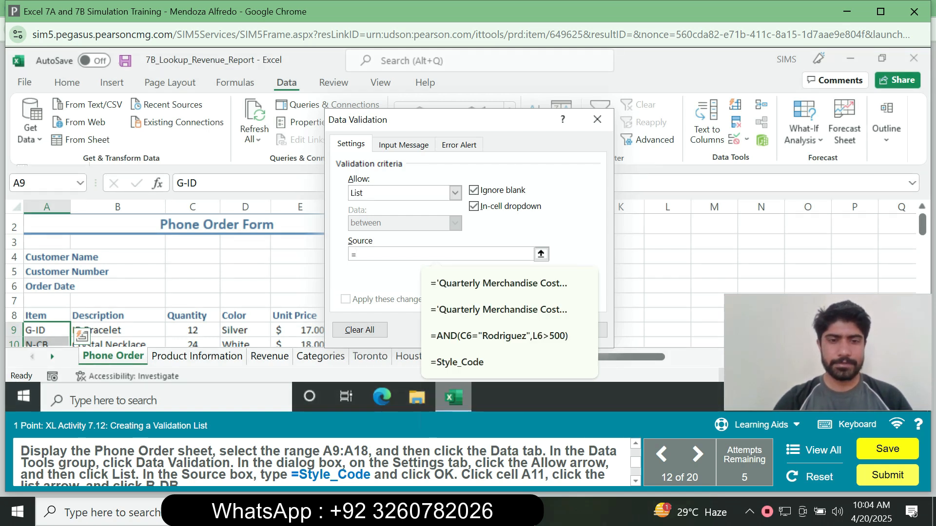
pyautogui.write('S')
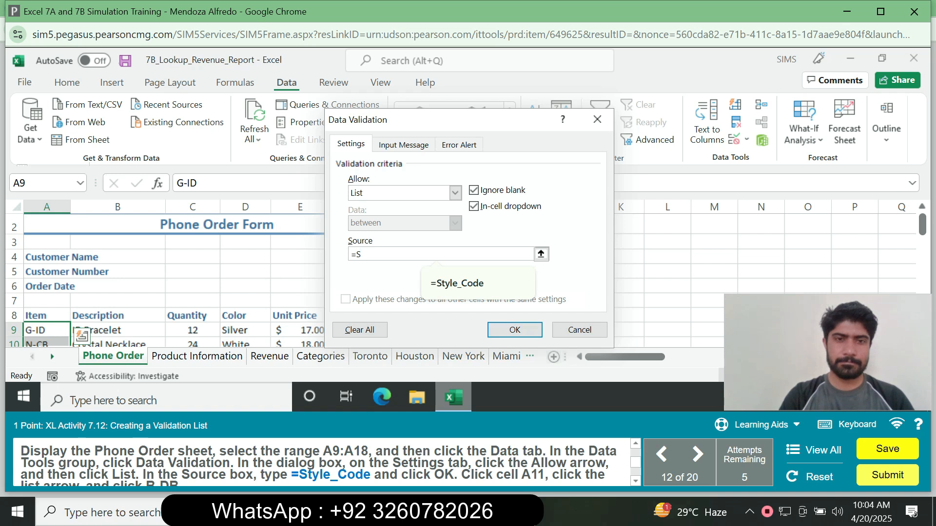
pyautogui.press('Down')
pyautogui.press('Return')
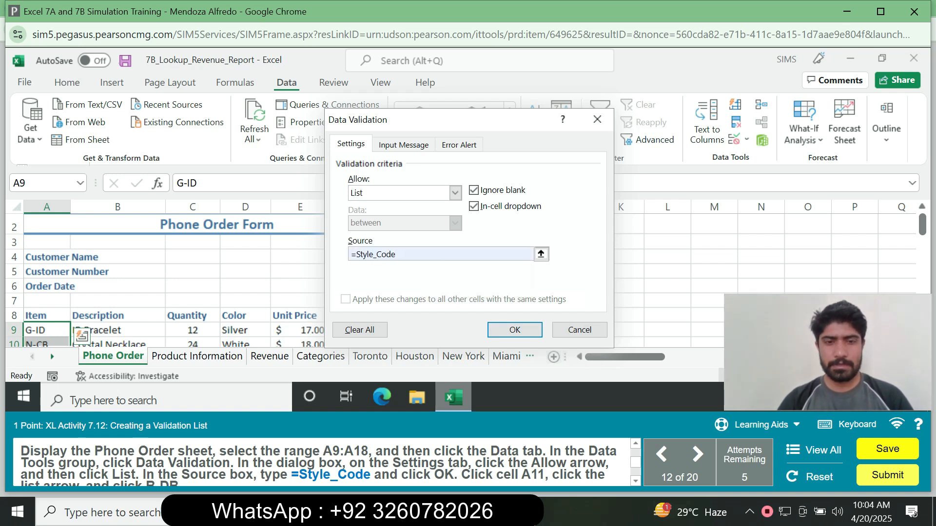
pyautogui.click(514, 330)
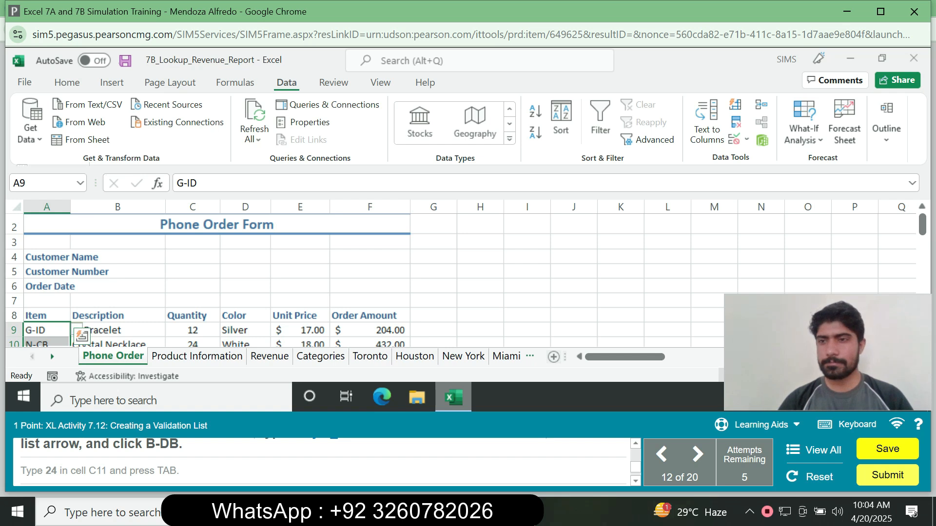
# Choose the item code B-DB from the validation list in cell A11.
pyautogui.moveTo(922, 225); pyautogui.dragTo(923, 233)
pyautogui.click(47, 323)
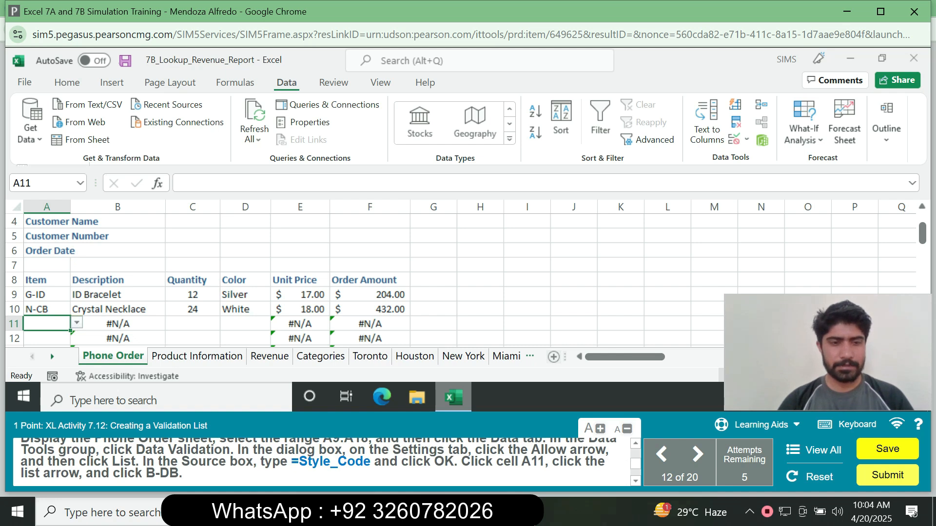
pyautogui.click(77, 323)
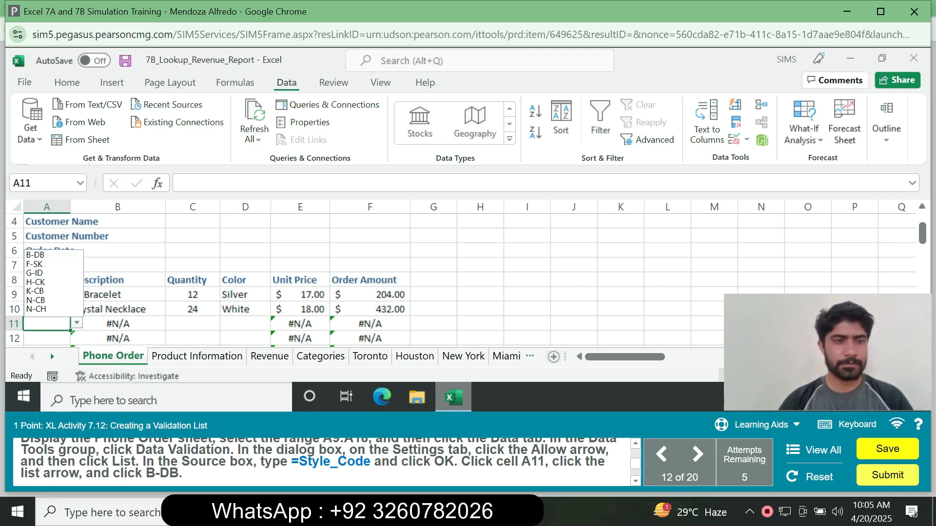
pyautogui.click(35, 255)
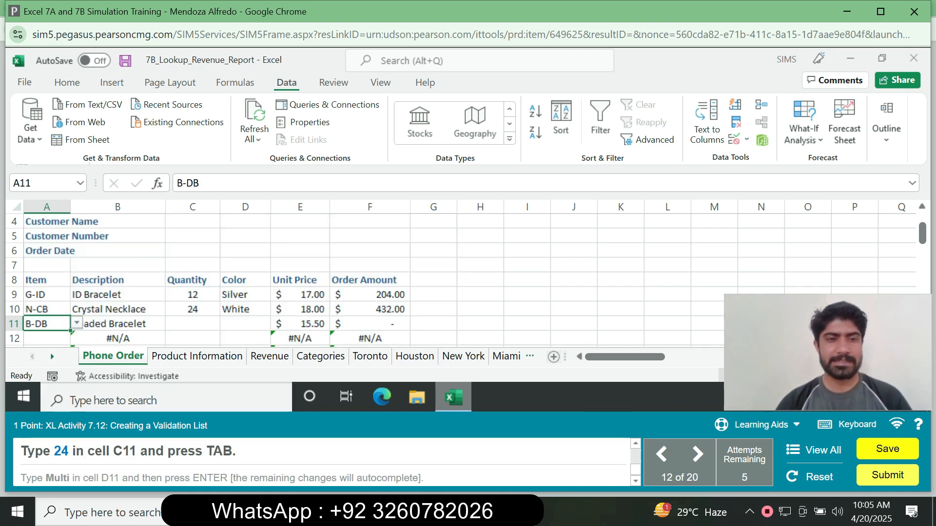
# Enter the quantity 24 in cell C11 and the color Multi in cell D11.
pyautogui.click(193, 324)
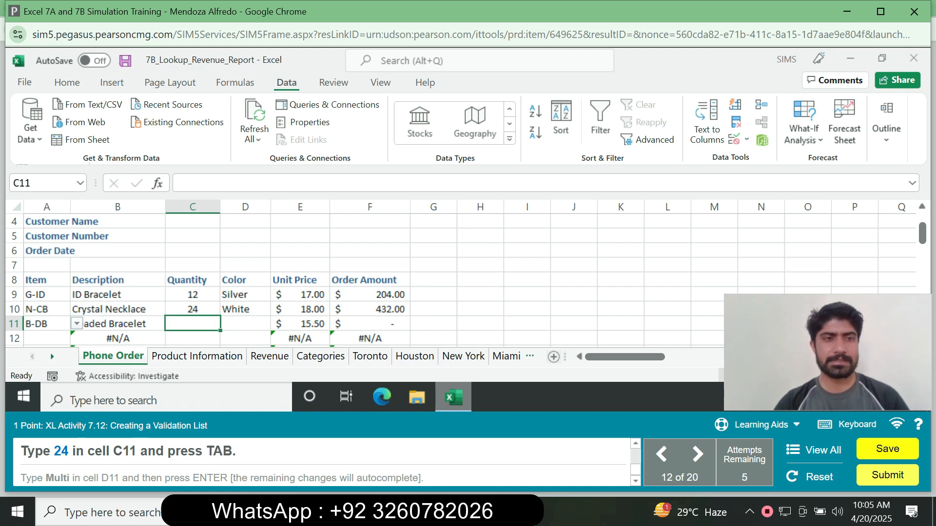
pyautogui.write('24')
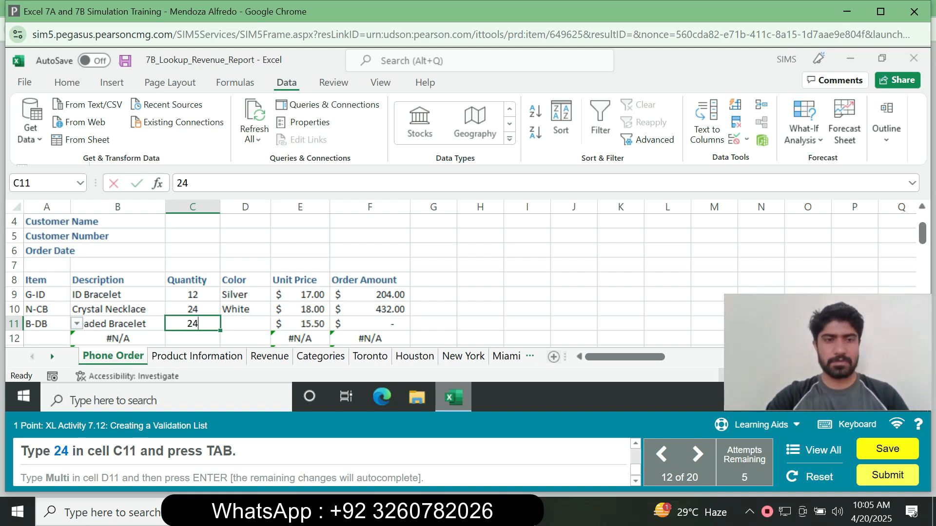
pyautogui.press('Tab')
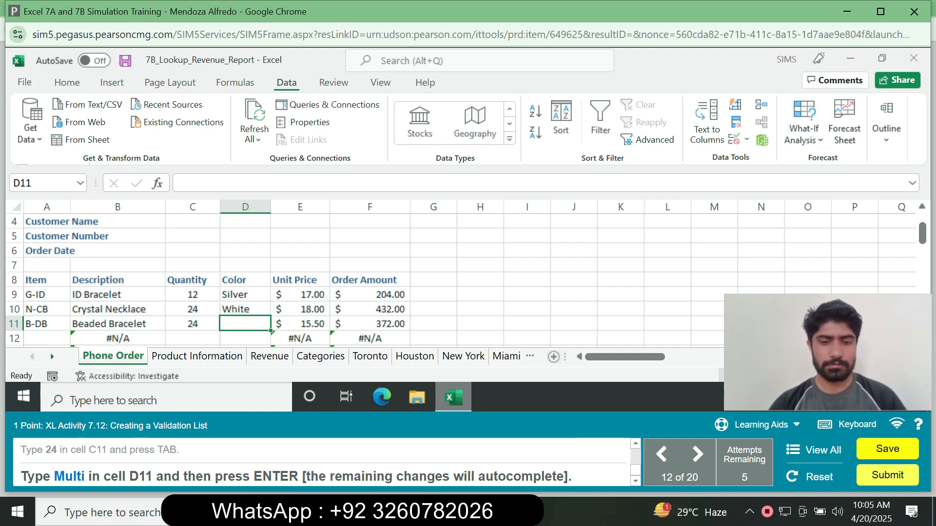
pyautogui.write('M')
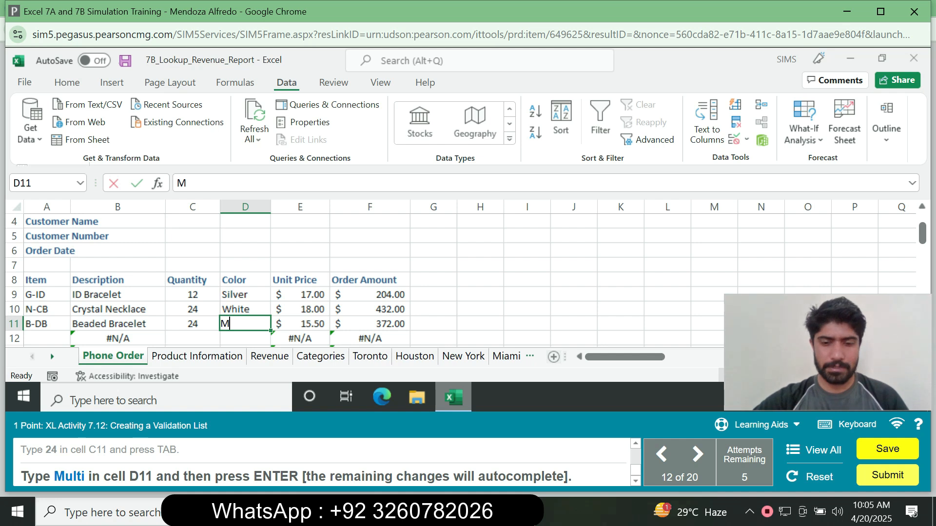
pyautogui.write('ulti')
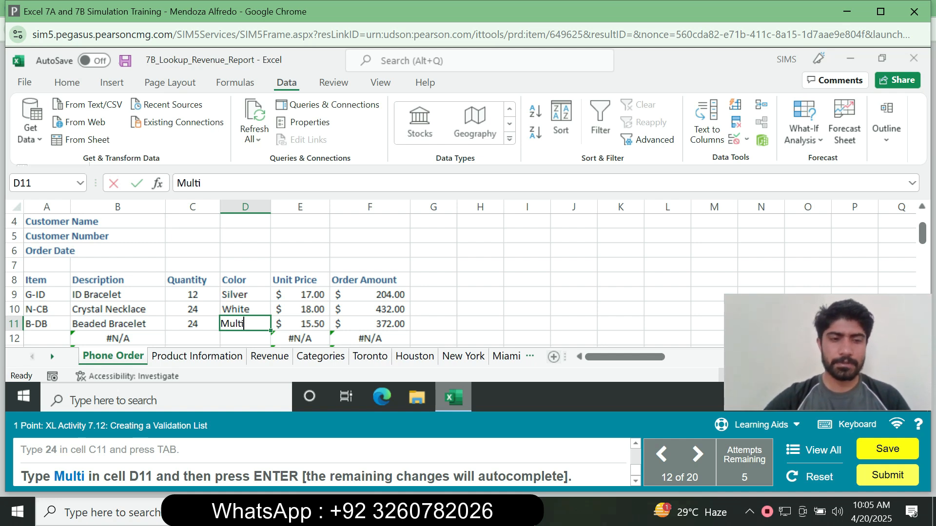
pyautogui.press('Return')
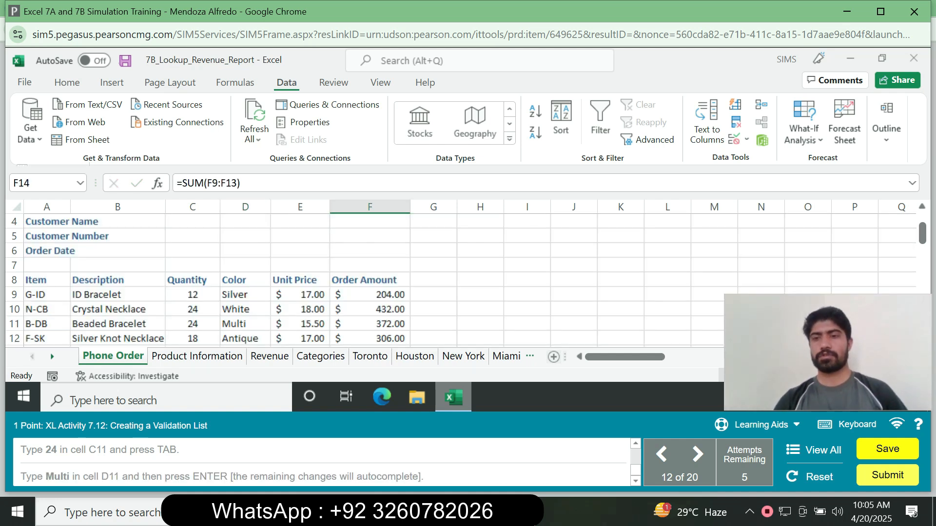